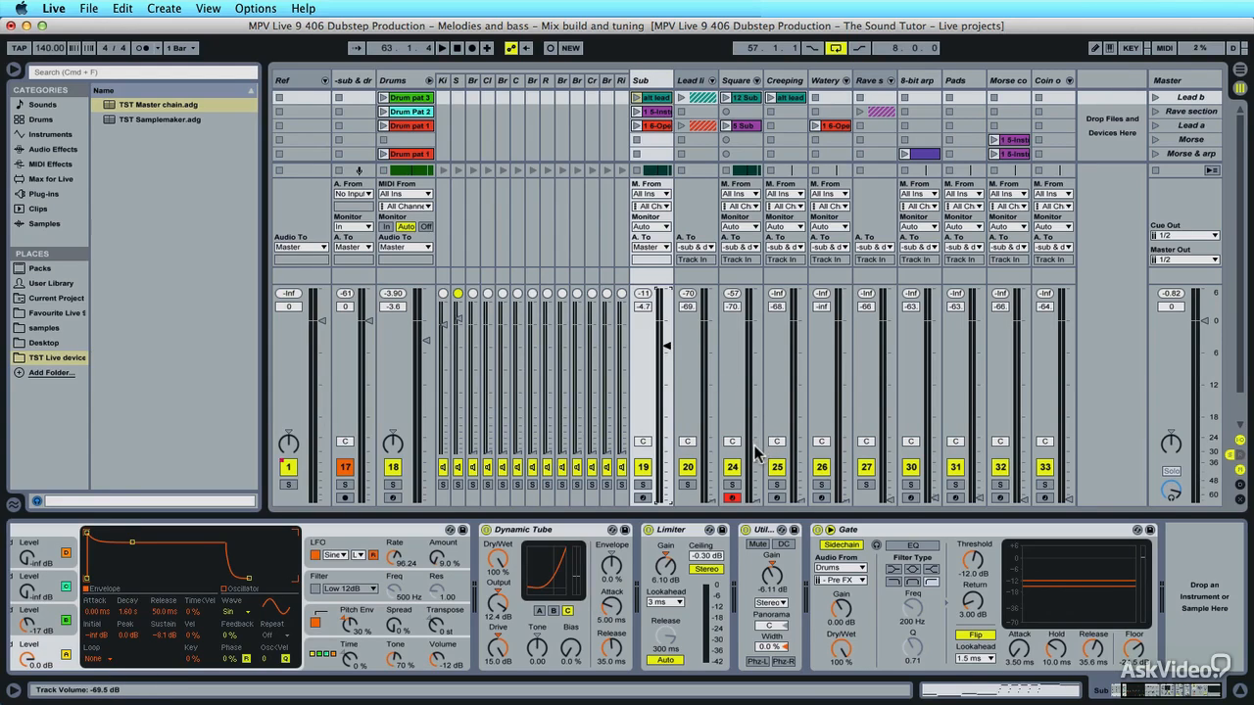
Play the track and set the Square track's volume to -7.2 dB.
drag(752, 444, 752, 353)
key(space)
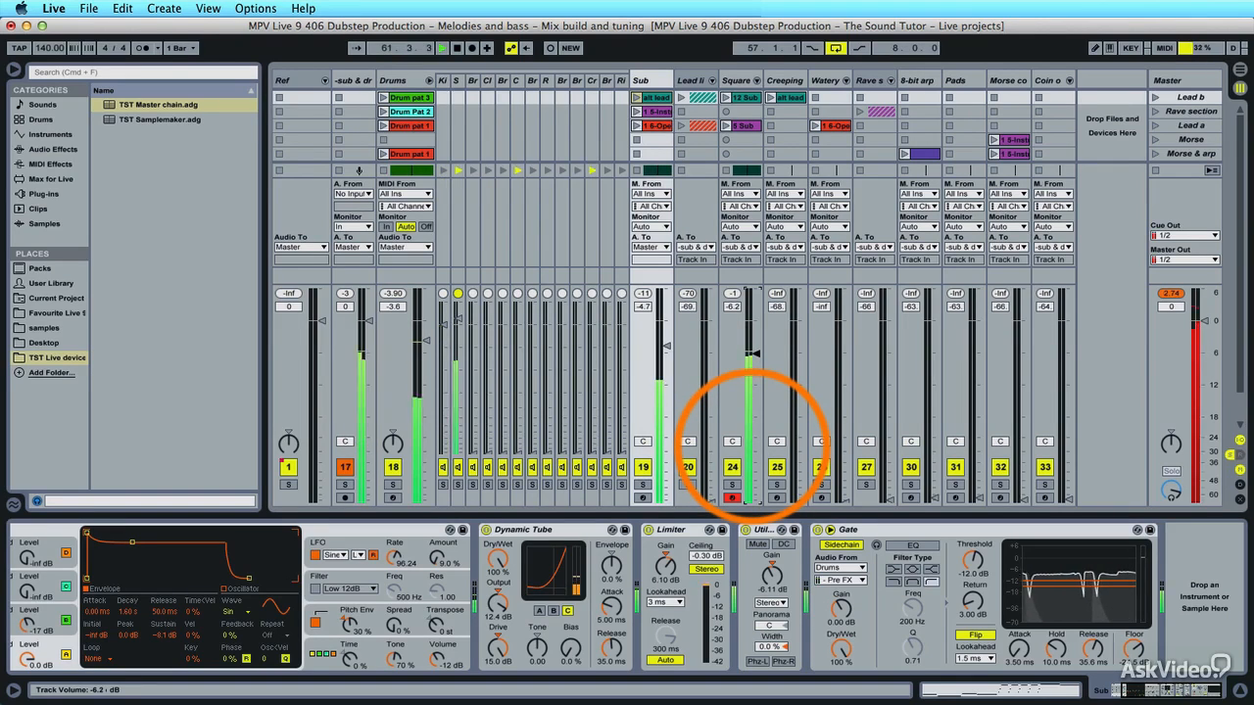
drag(752, 353, 752, 357)
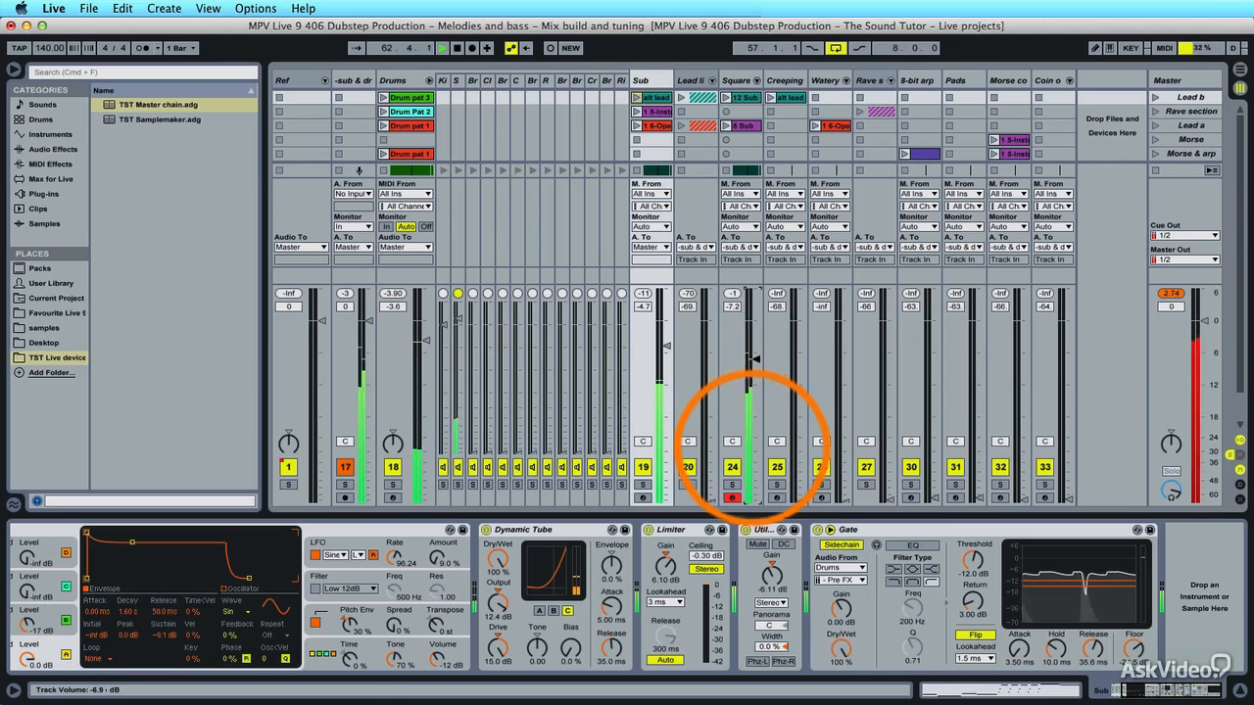
Search all results for "chorus" and add the Chorus effect after the Compressor on the Square track.
click(739, 80)
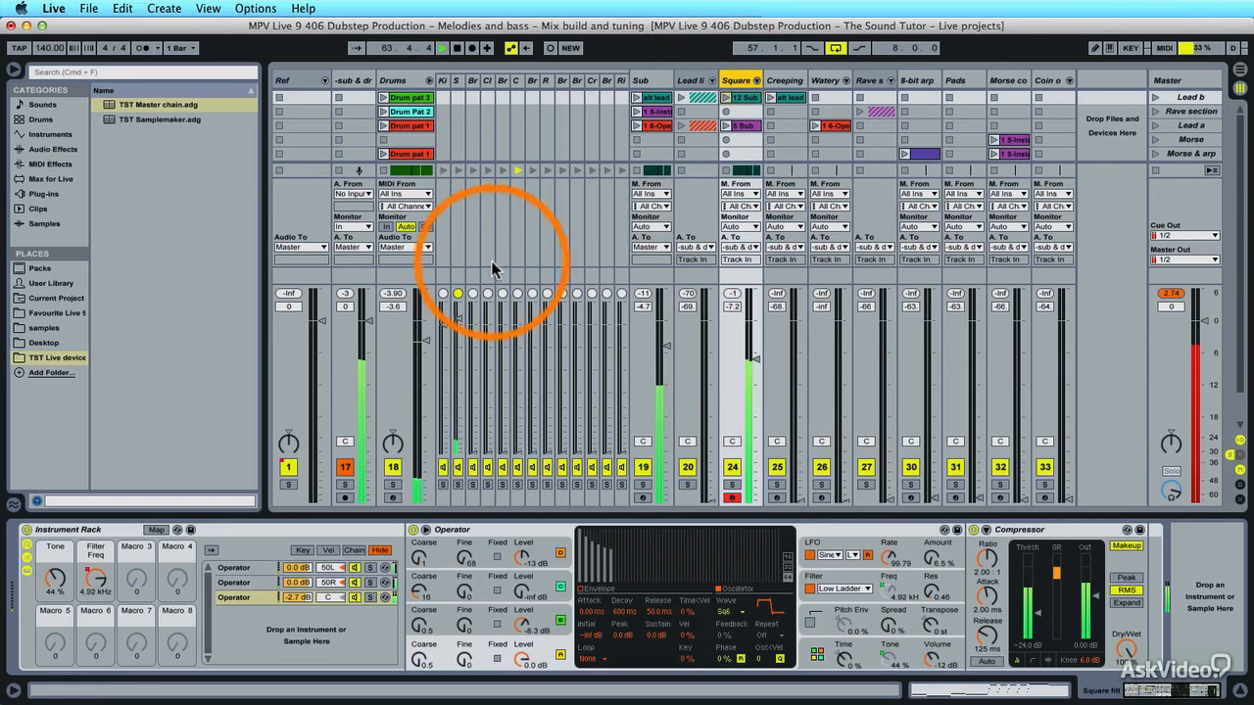
key(space)
click(150, 75)
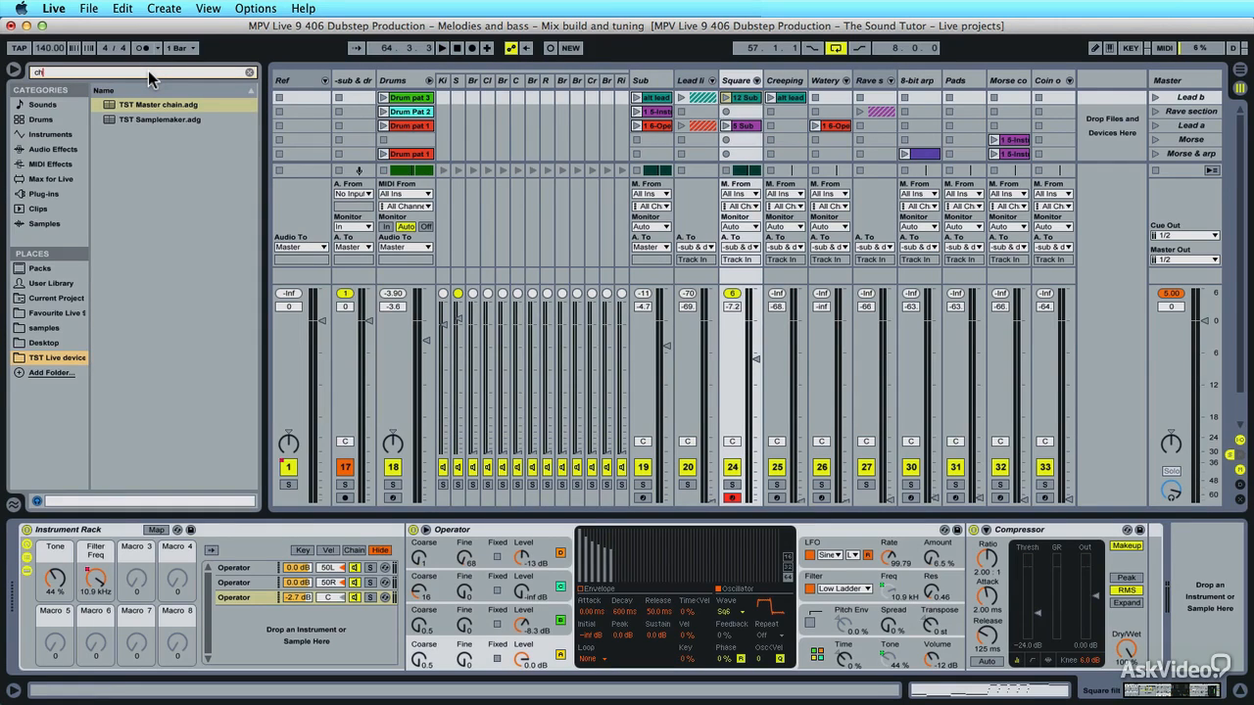
text(chorus)
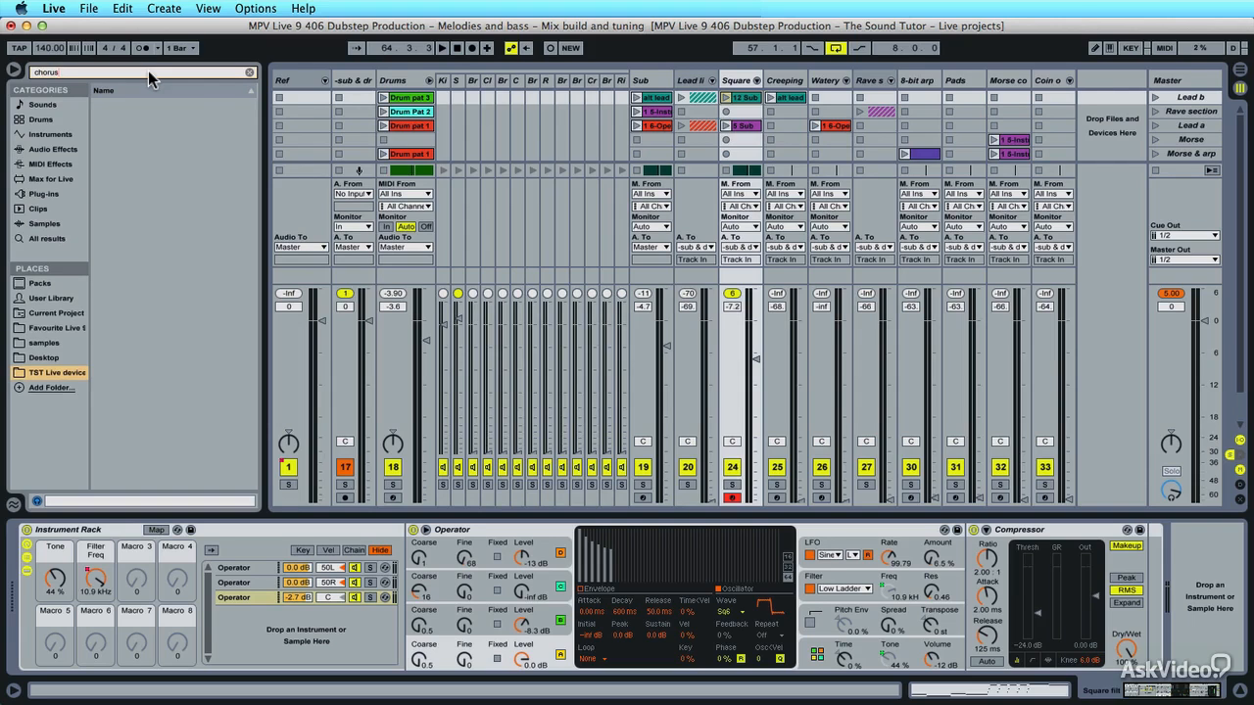
click(42, 239)
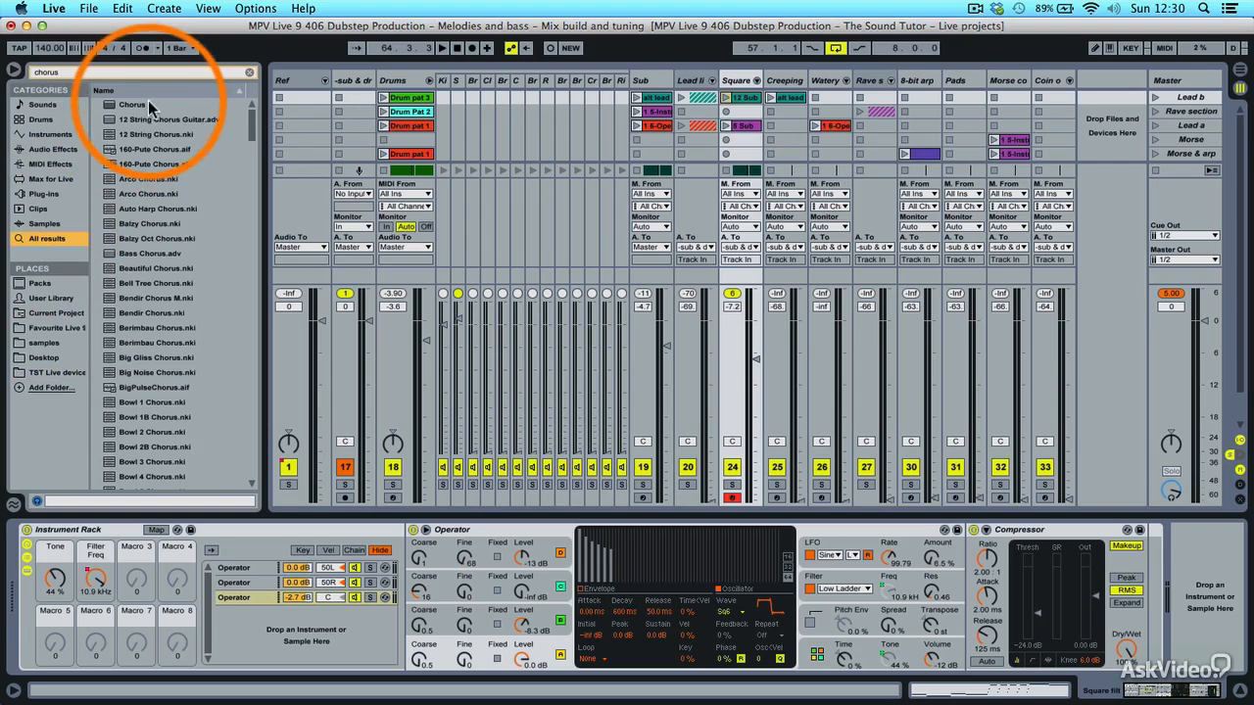
drag(147, 103, 881, 518)
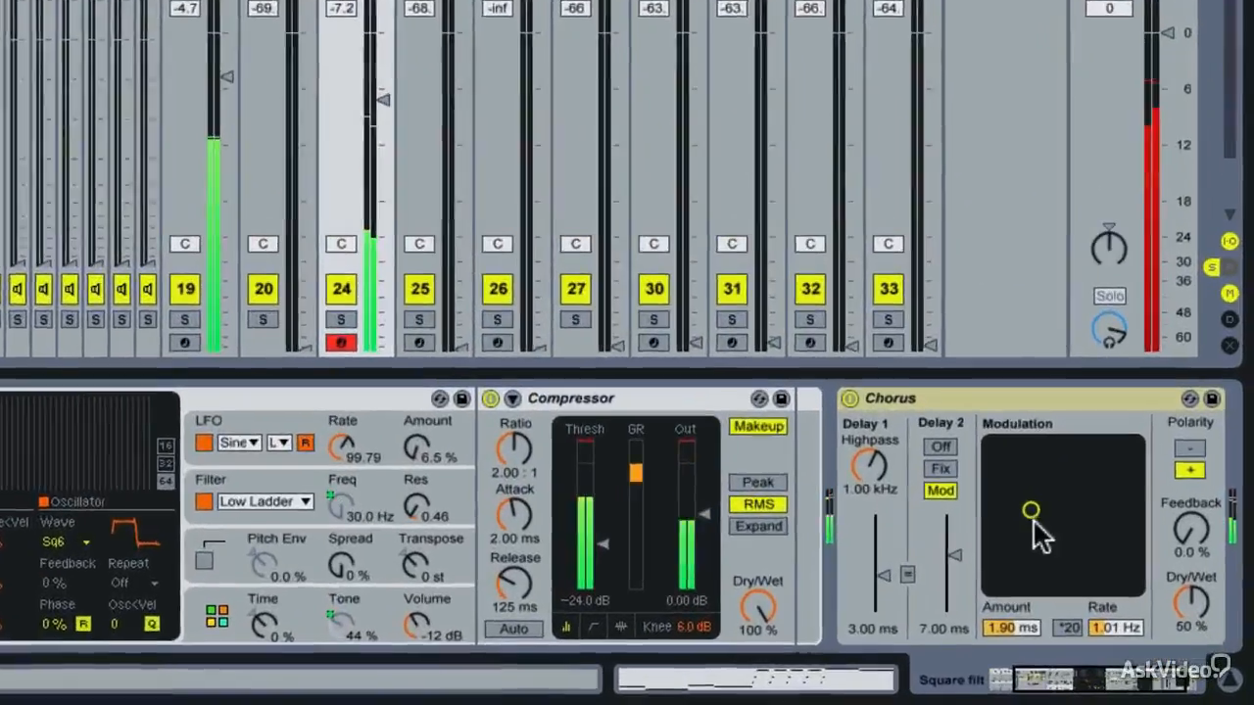
Set the Chorus modulation amount to 0.39 ms at a rate of 1.20 Hz, with the dry/wet at 40 %.
drag(1030, 510, 1080, 543)
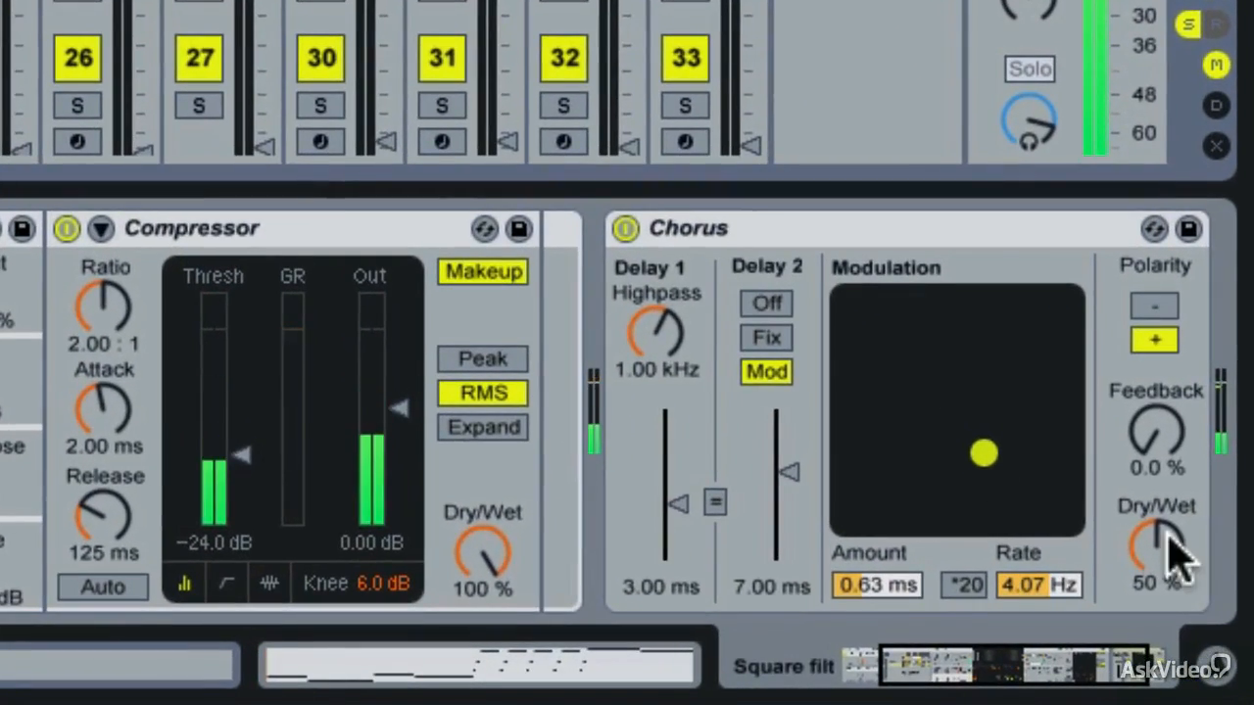
drag(1169, 539, 1169, 551)
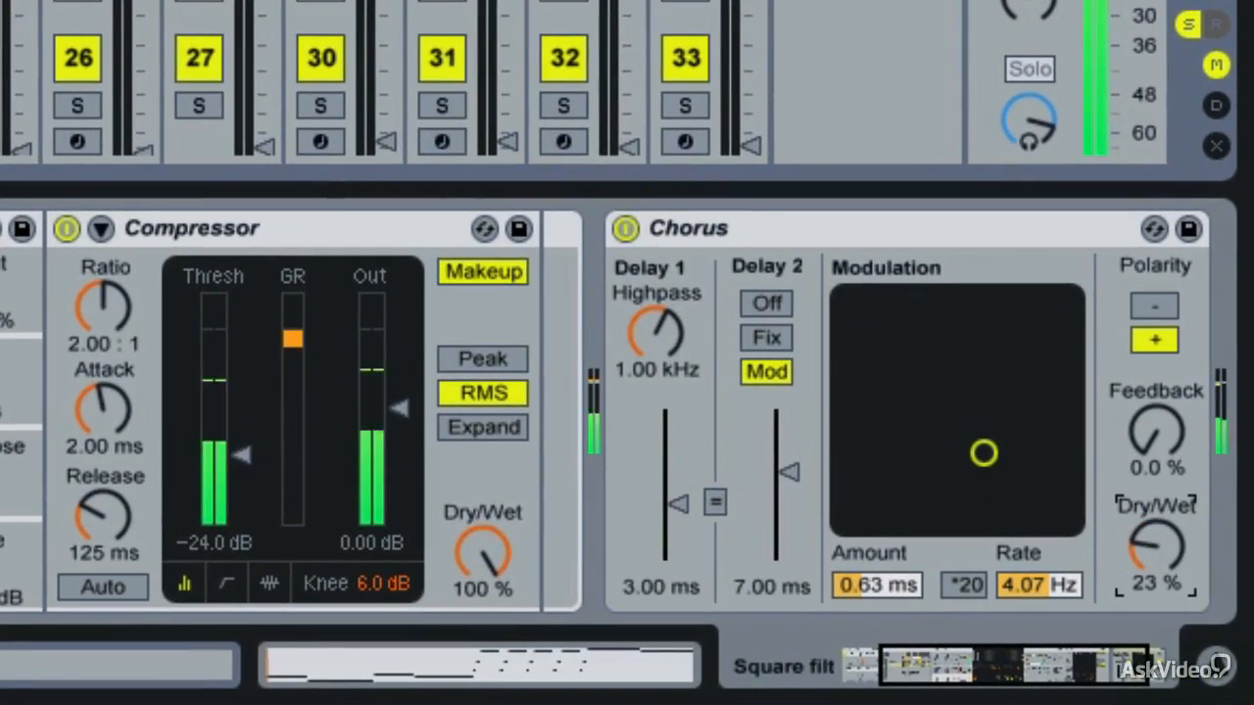
drag(983, 452, 912, 468)
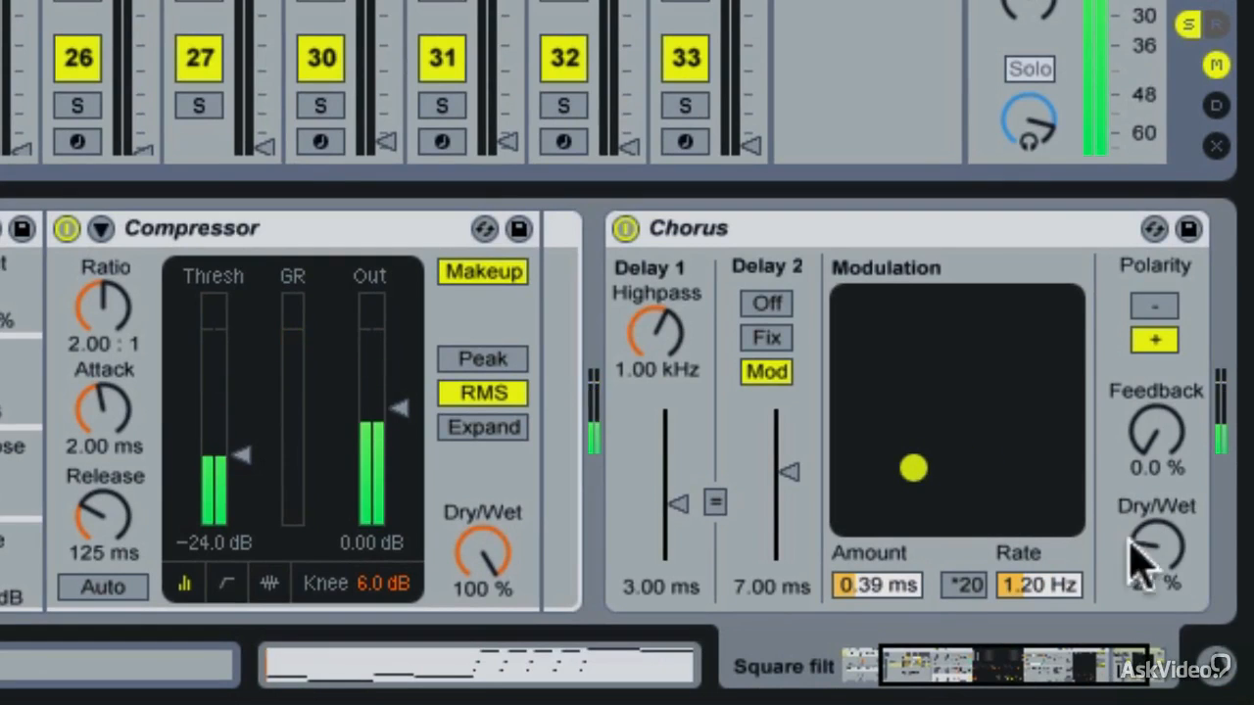
drag(1136, 554, 1136, 529)
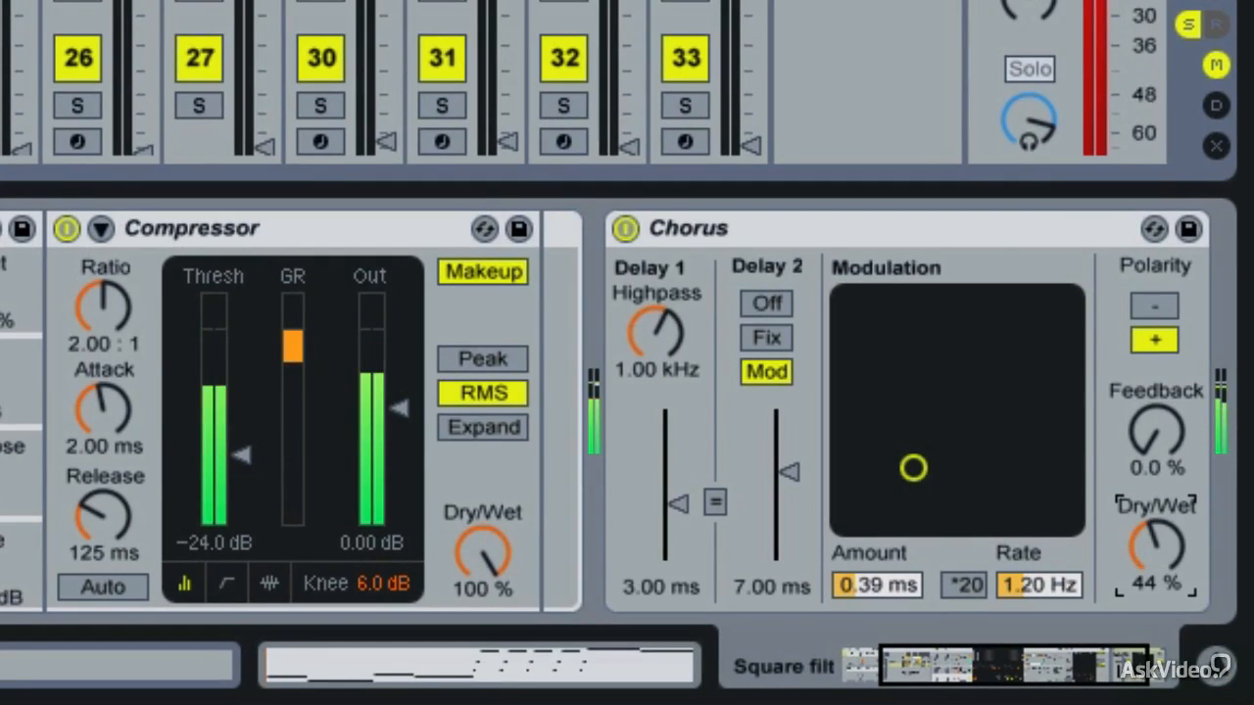
drag(1136, 529, 1136, 608)
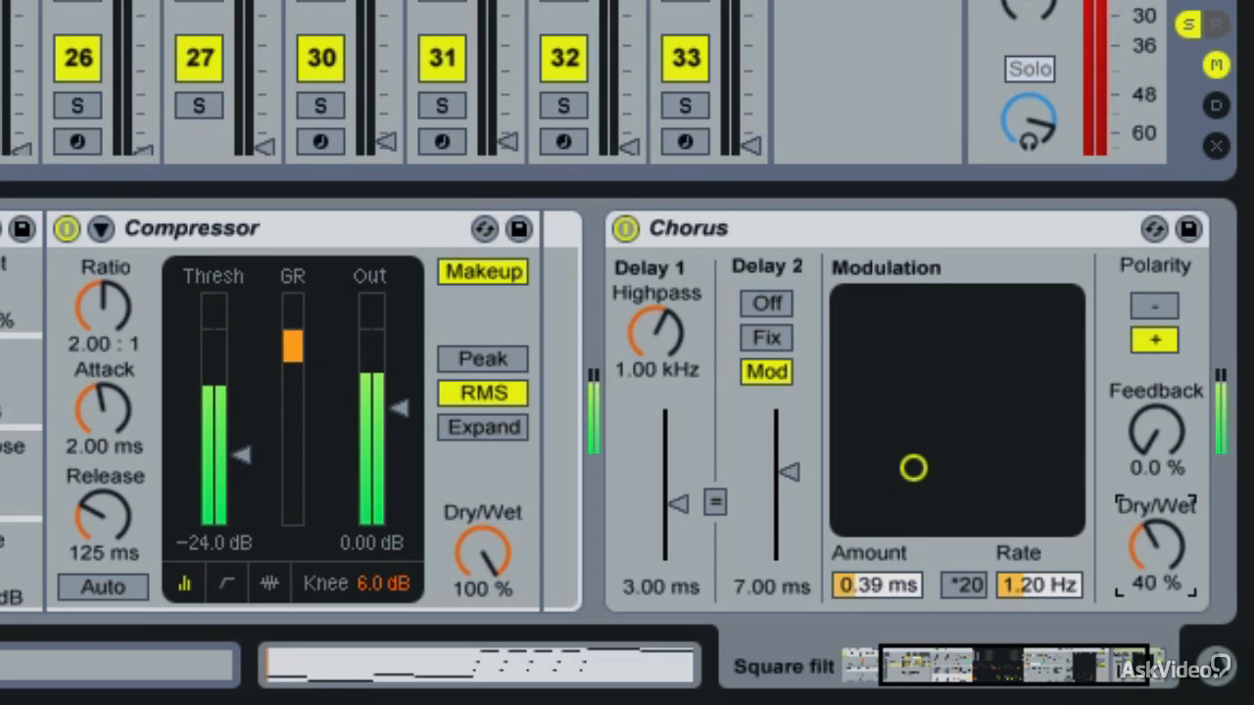
mouse_move(1156, 549)
mouse_down()
mouse_move(1155, 537)
mouse_move(1155, 551)
mouse_up()
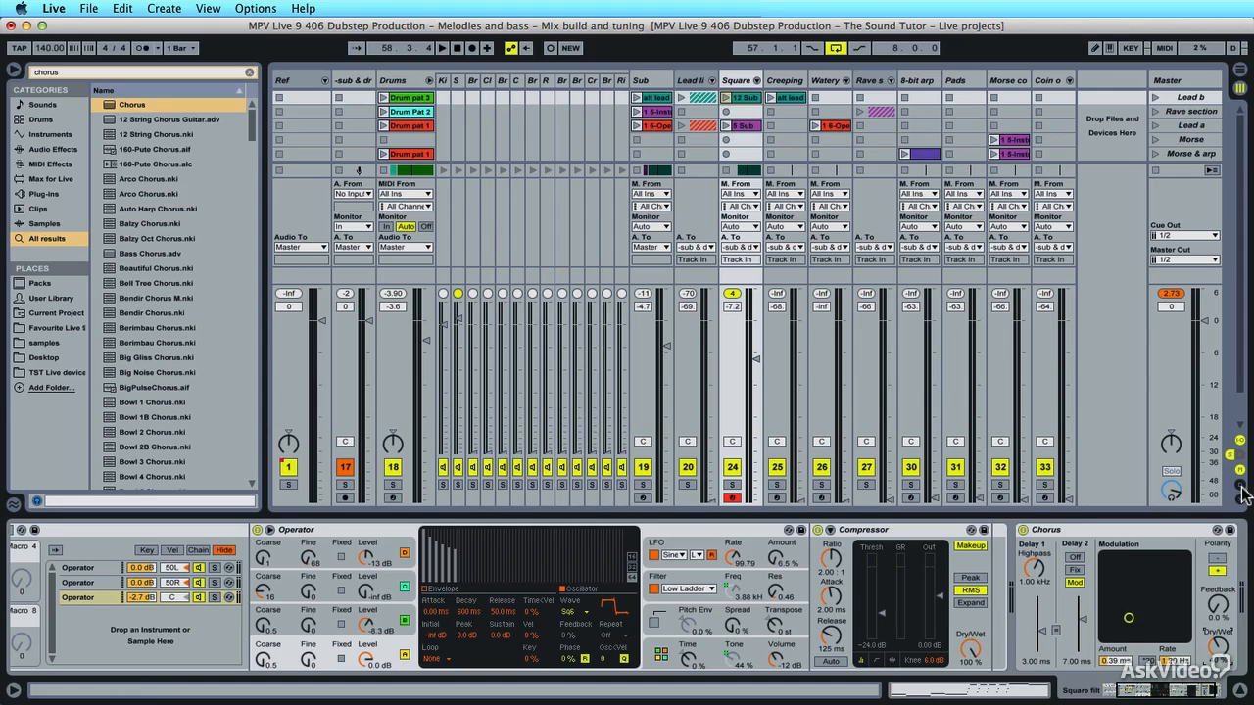
Create a return track named Box room with a fully wet Reverb and send the Square track to it.
click(164, 8)
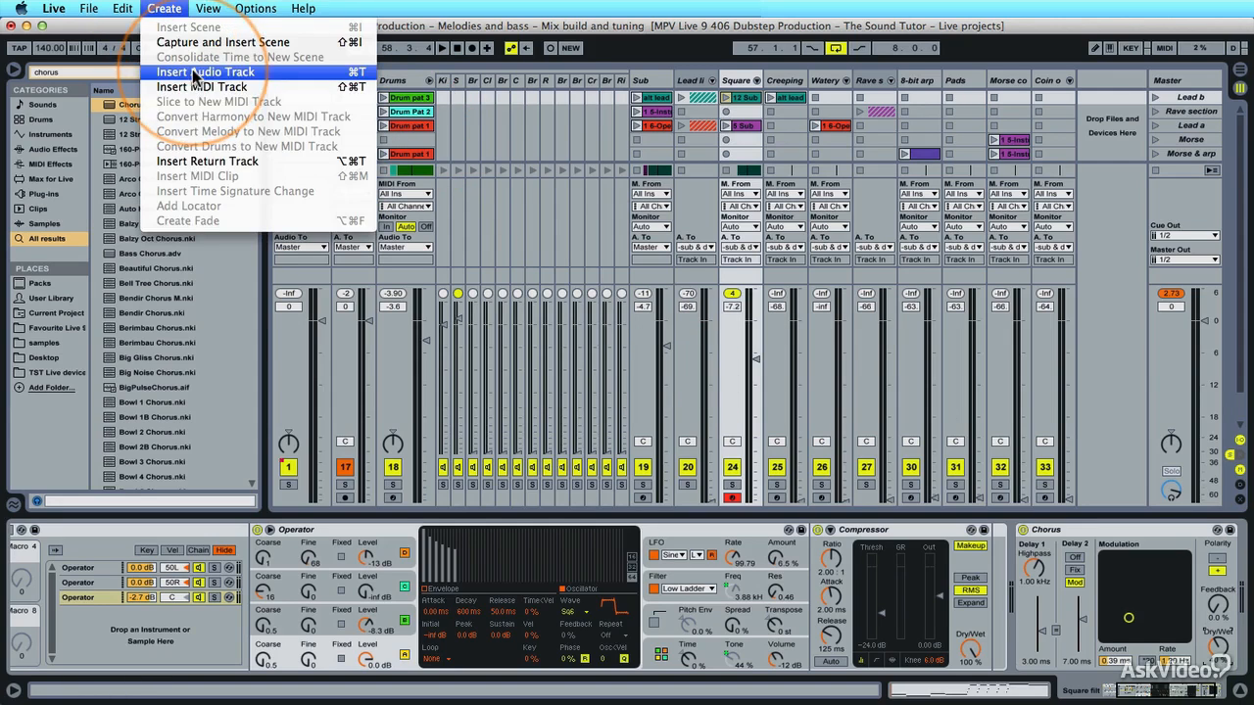
key(Escape)
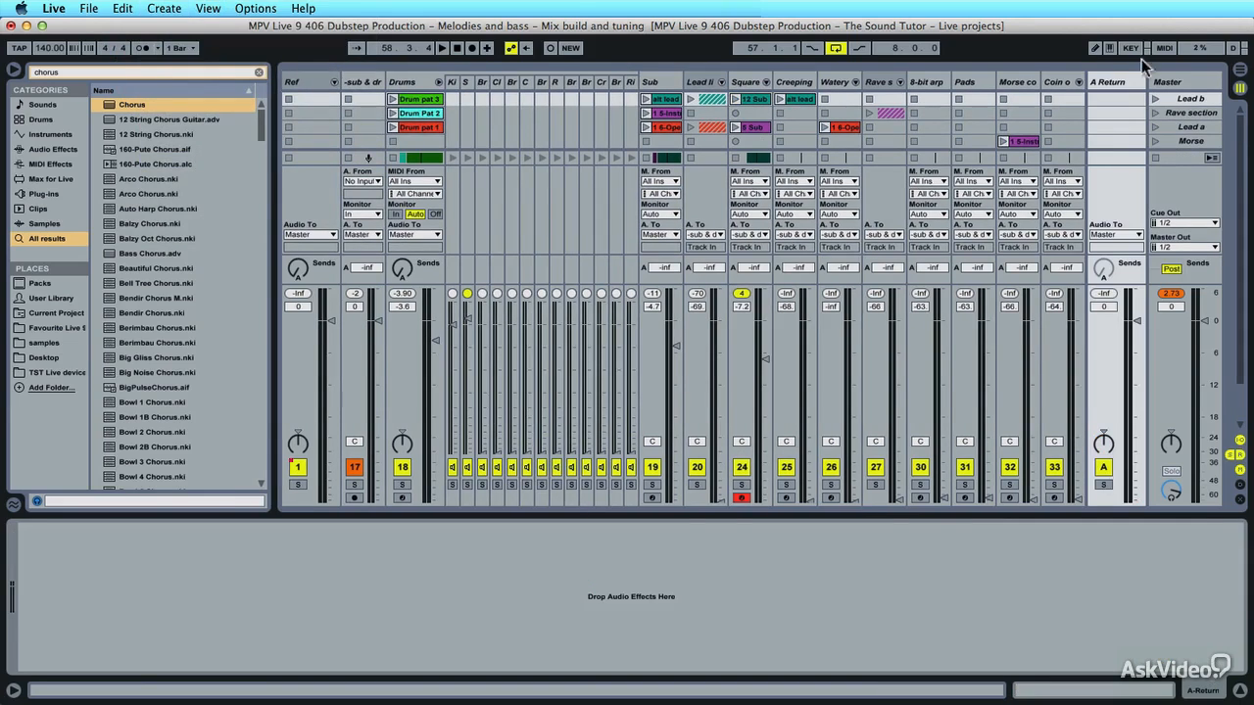
click(1113, 81)
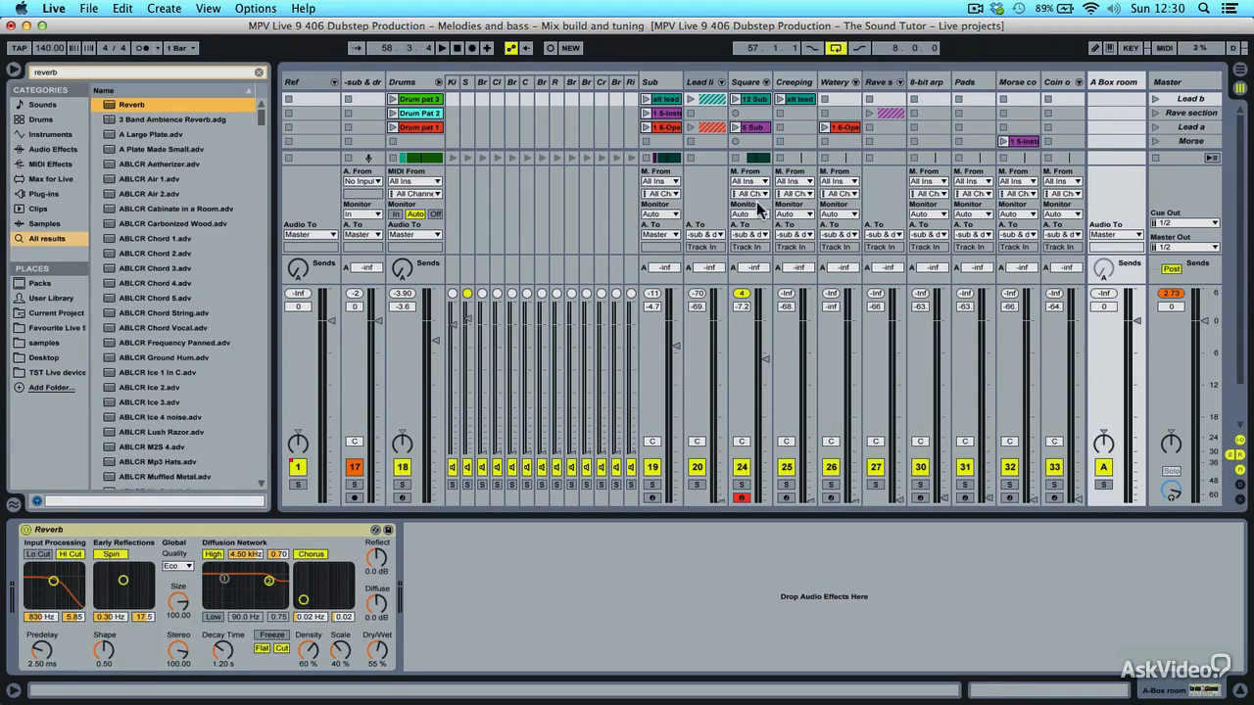
drag(752, 267, 751, 240)
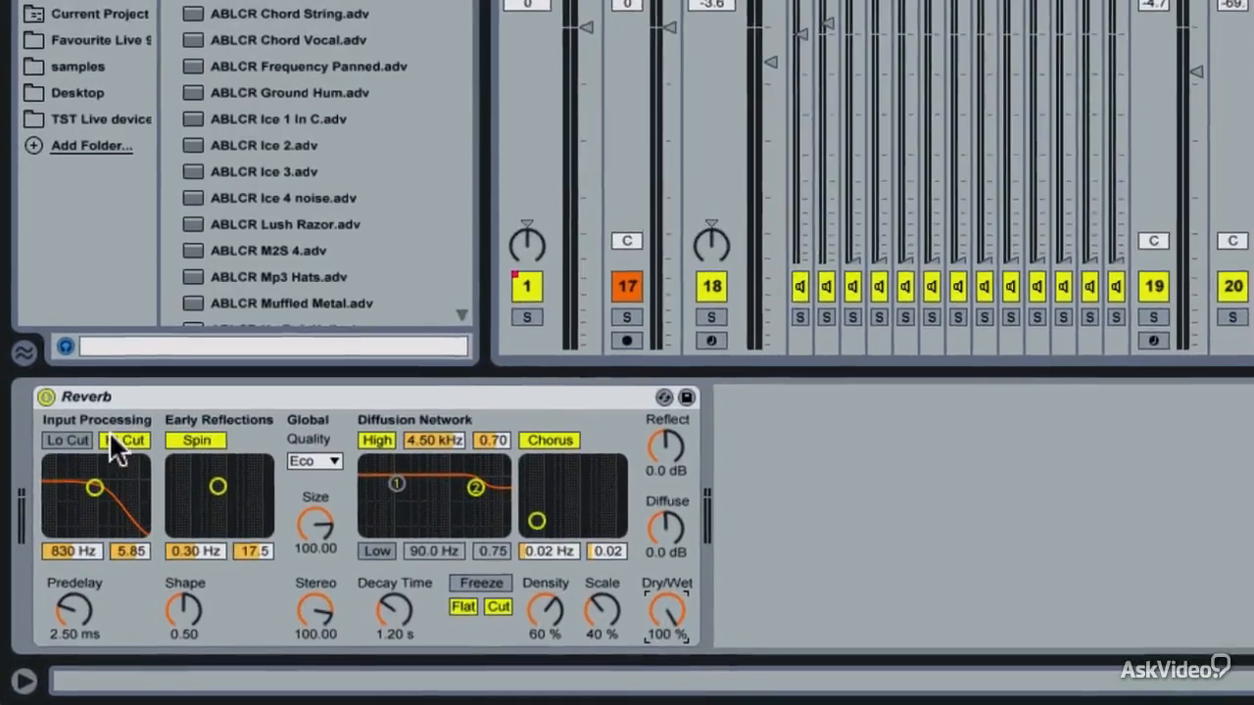
Switch off the Reverb's Hi Cut and diffusion High filters and set its quality to High.
click(69, 554)
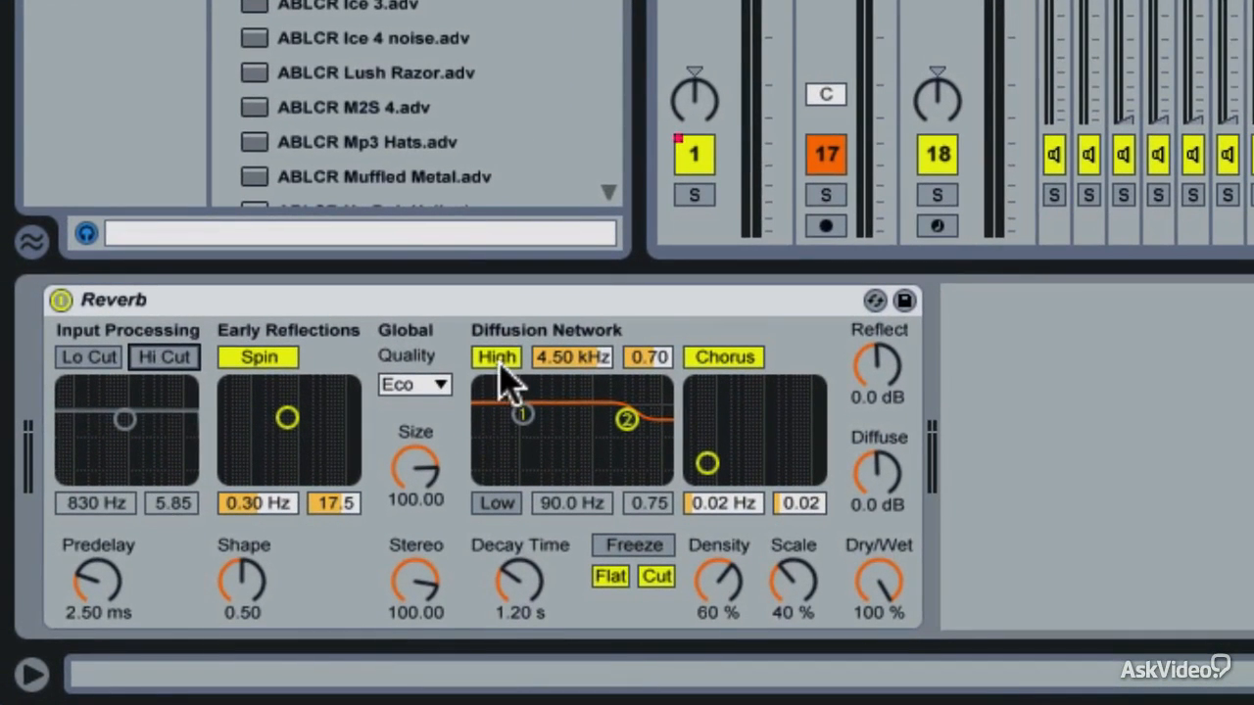
click(501, 368)
click(436, 384)
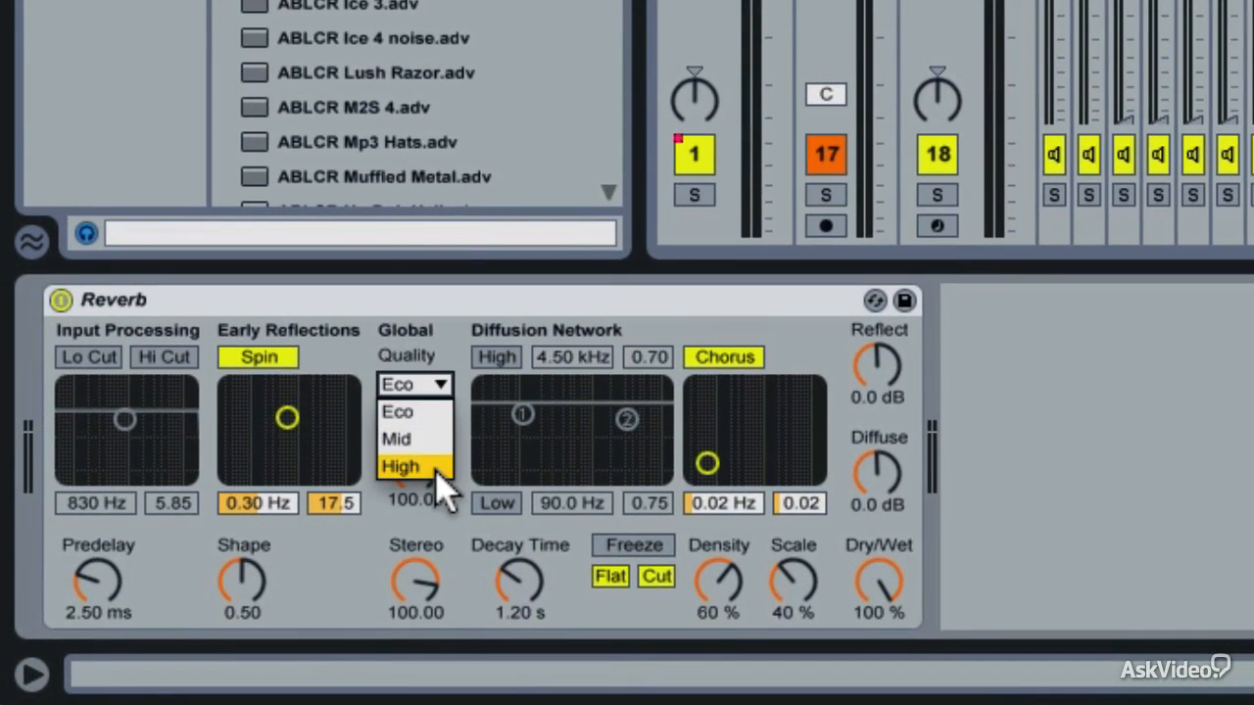
click(432, 468)
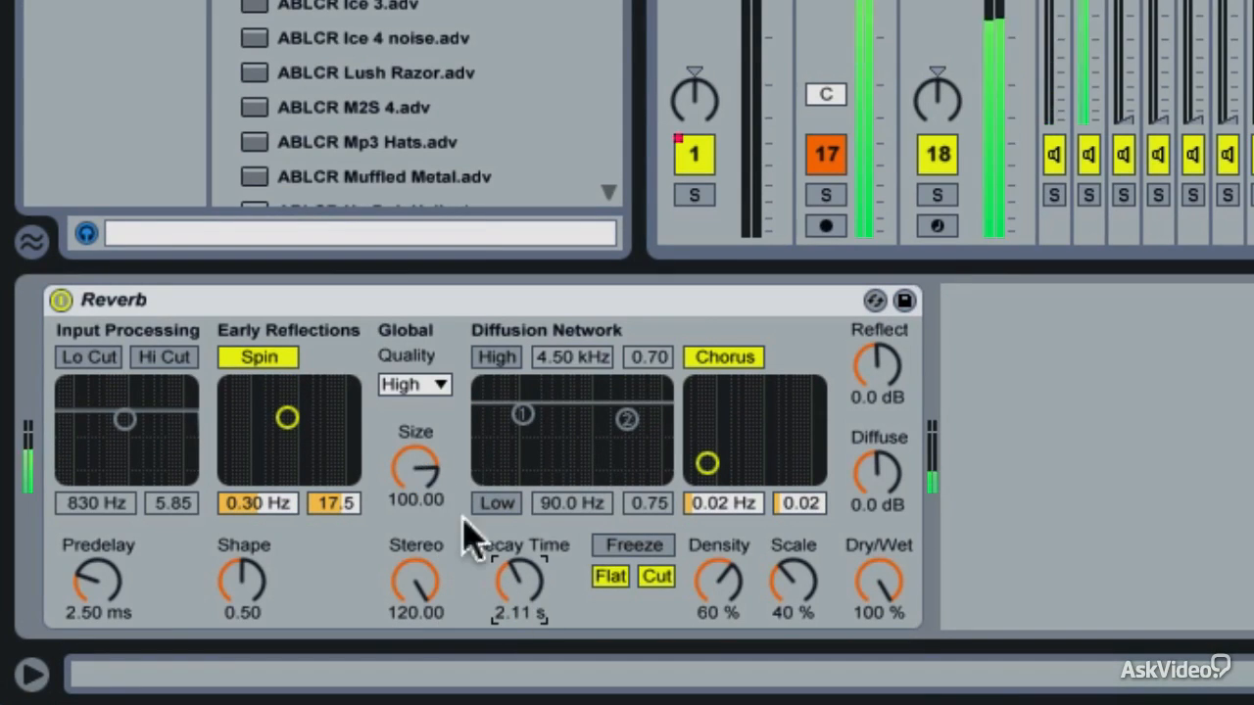
Shape the Reverb as a small room with a reduced size, stereo 120, diffuse level 3.1 dB and decay time about 486 ms.
drag(417, 467, 750, 481)
drag(877, 473, 876, 431)
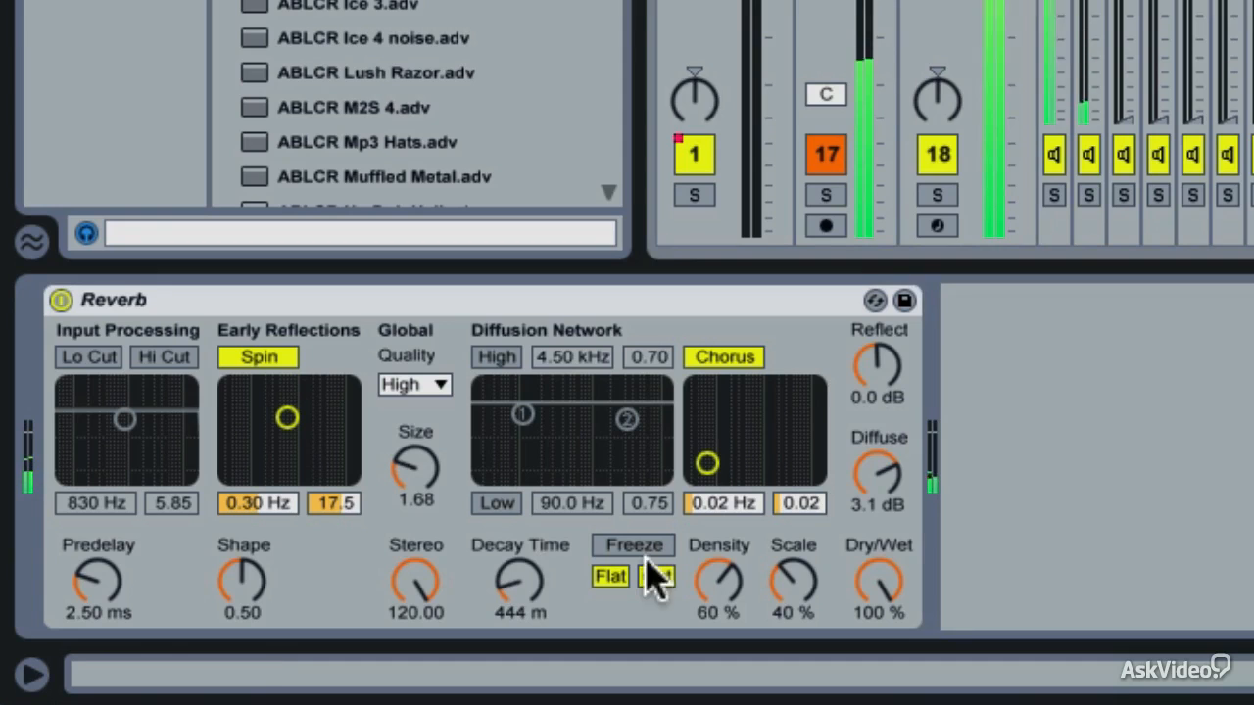
drag(519, 580, 519, 578)
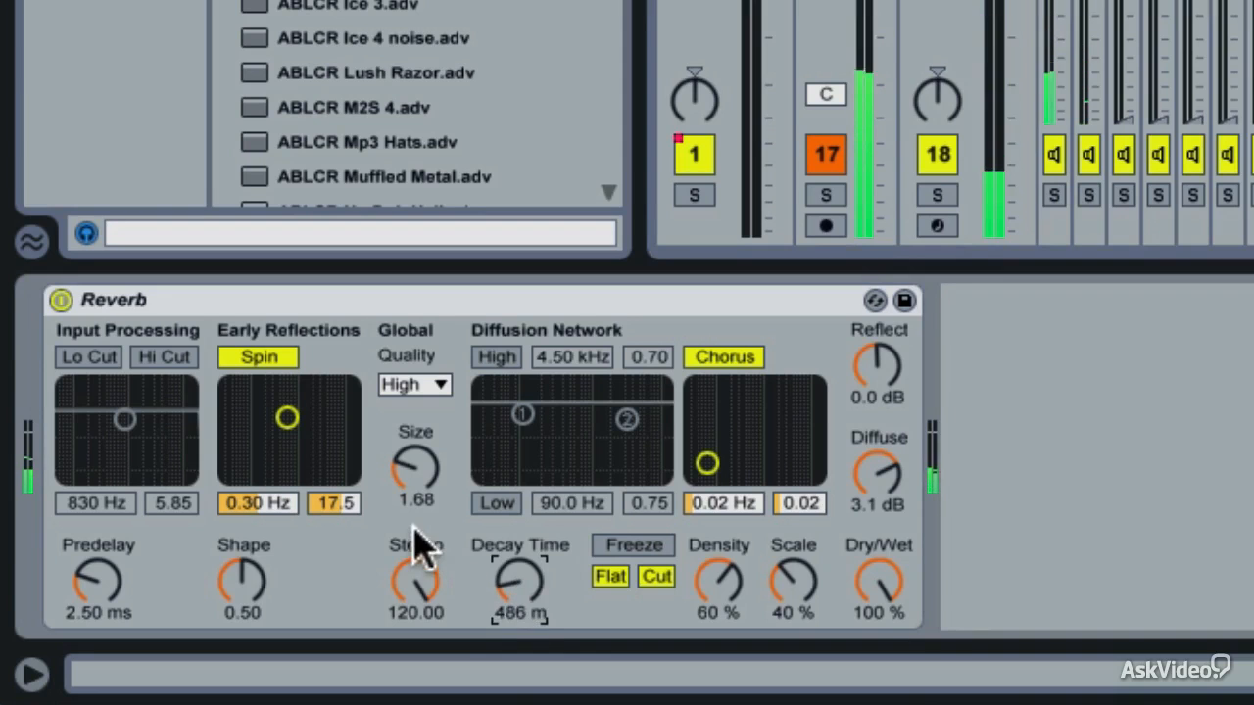
drag(416, 468, 416, 427)
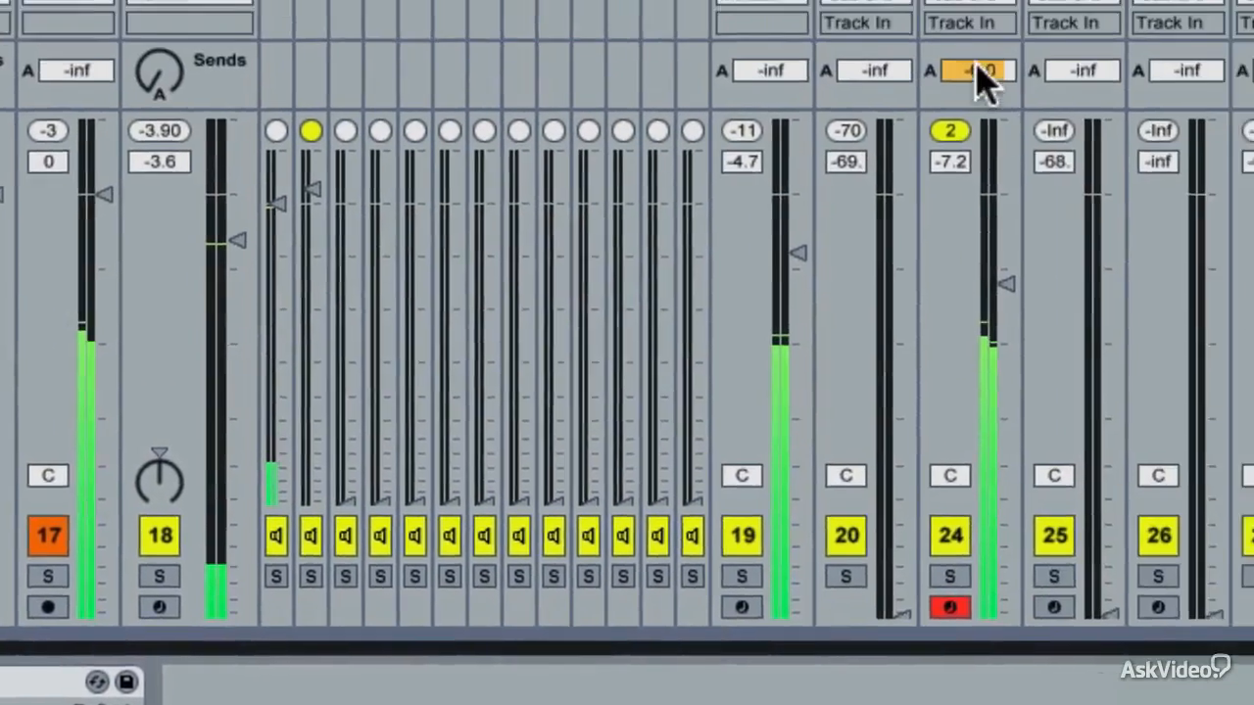
Set the Square track's send to the Box room return to -4.1 dB.
click(895, 62)
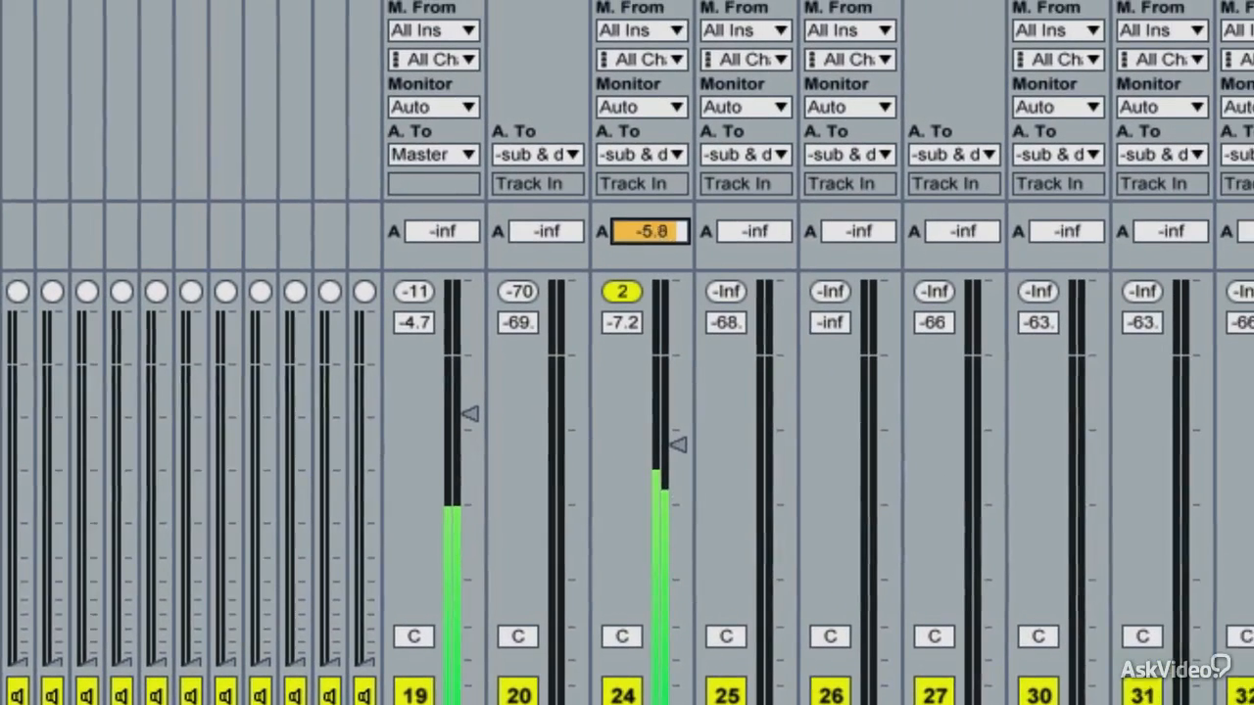
drag(651, 231, 652, 224)
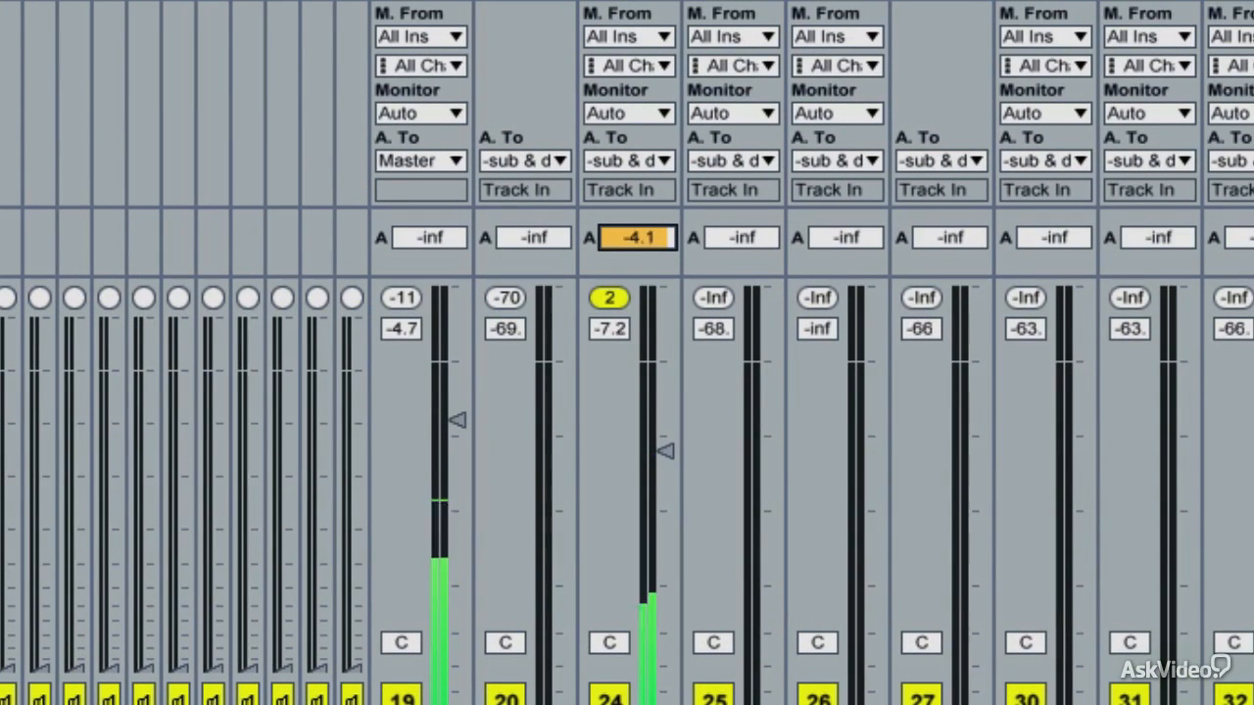
drag(638, 237, 638, 244)
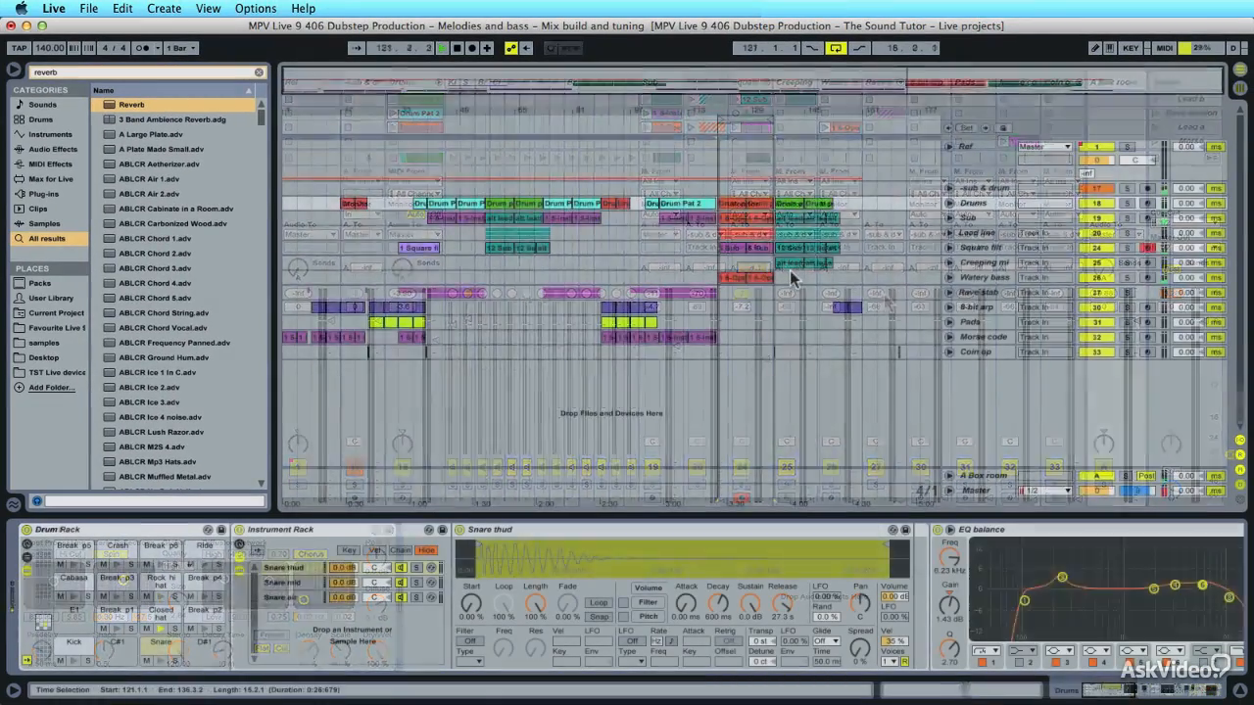
During playback from bar 121, set the Watery track's Box room send to -1.6 dB and its volume to about -14 dB.
key(Tab)
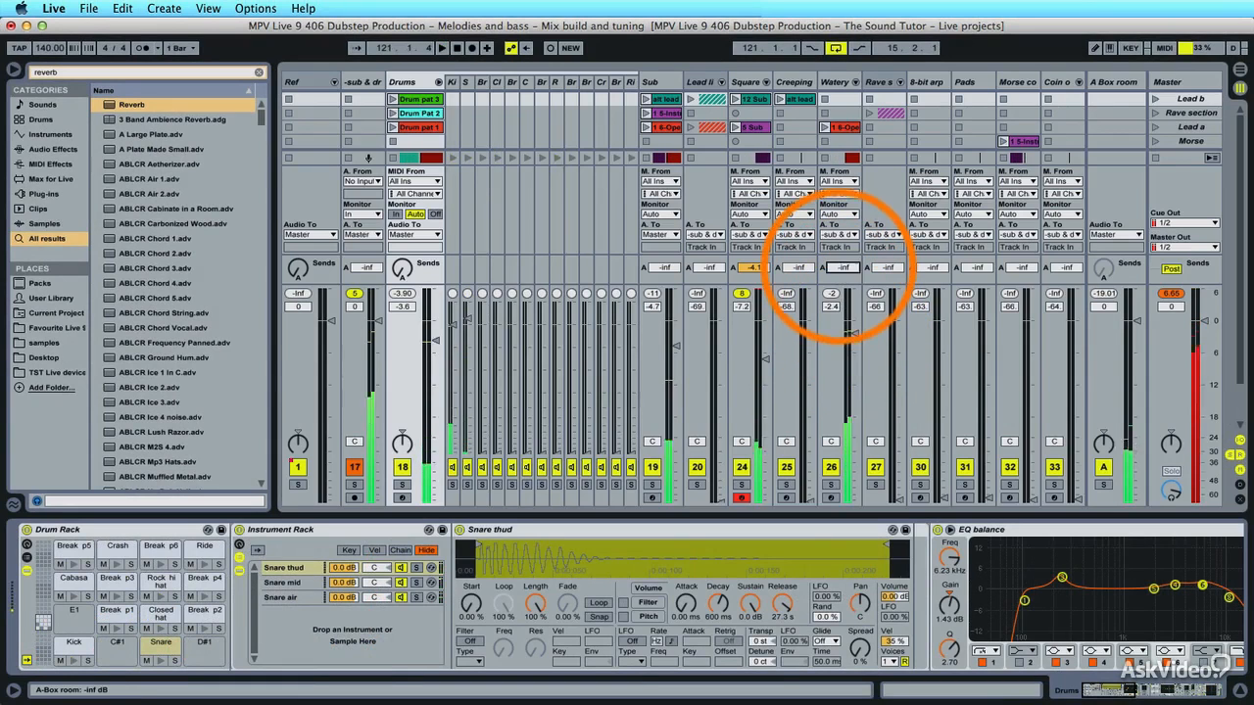
drag(844, 266, 845, 259)
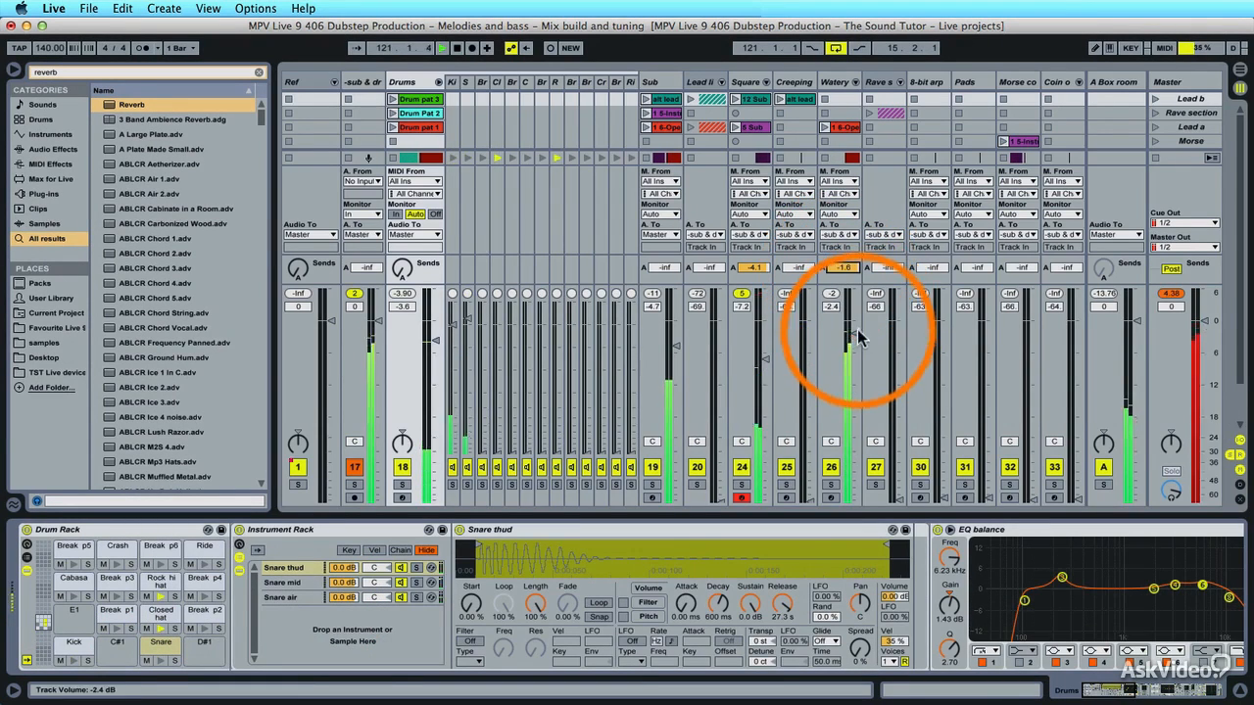
drag(858, 338, 850, 341)
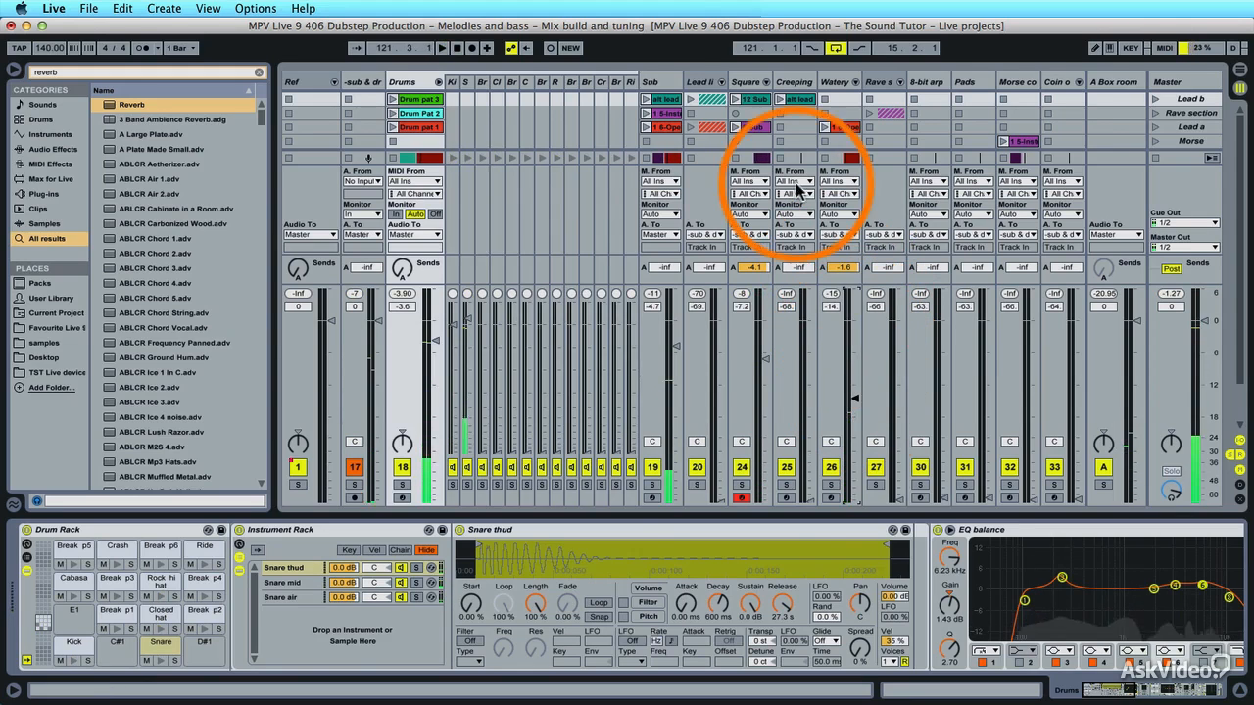
Search for "EQ ei" and add EQ Eight after the Chorus on the Square track.
click(746, 82)
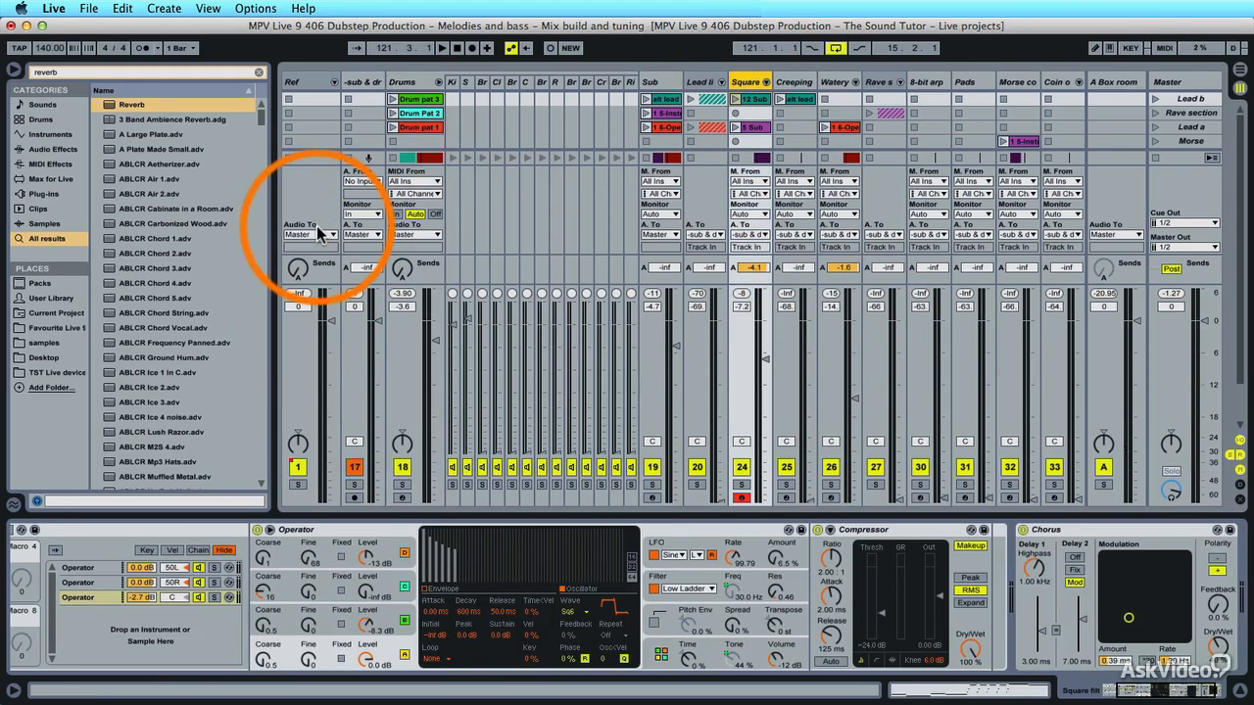
key(super+f)
text(eQ)
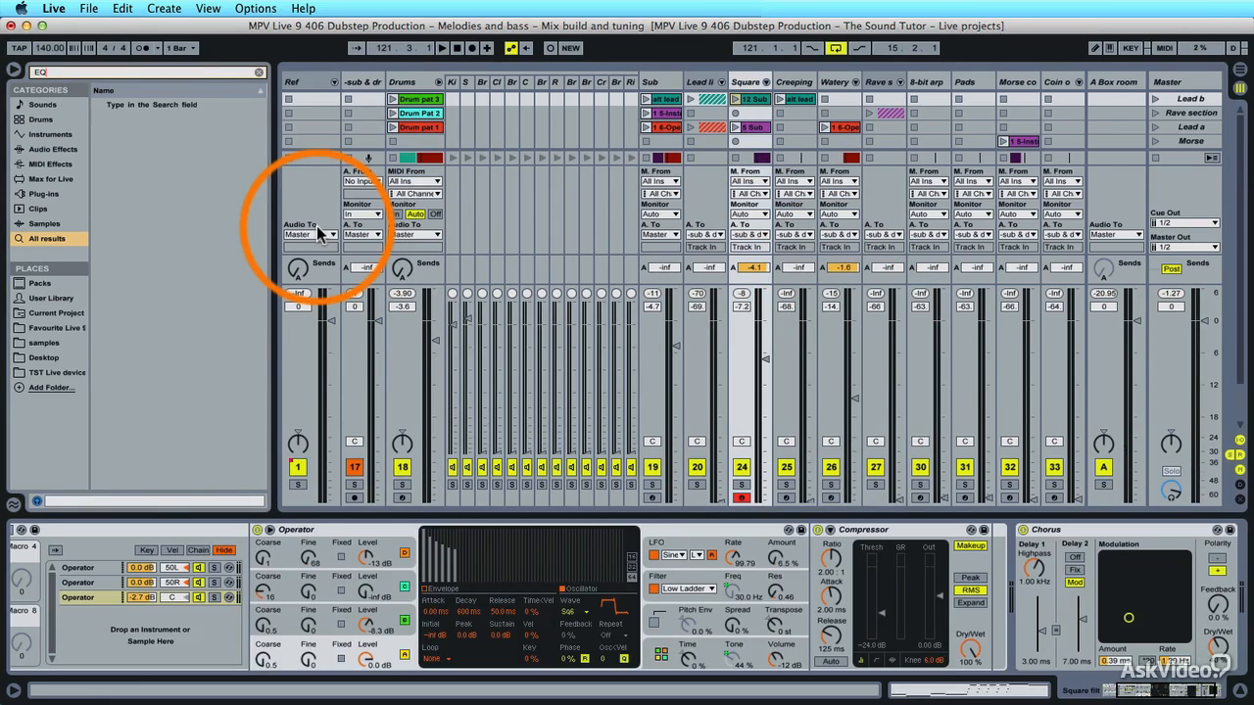
text( ei)
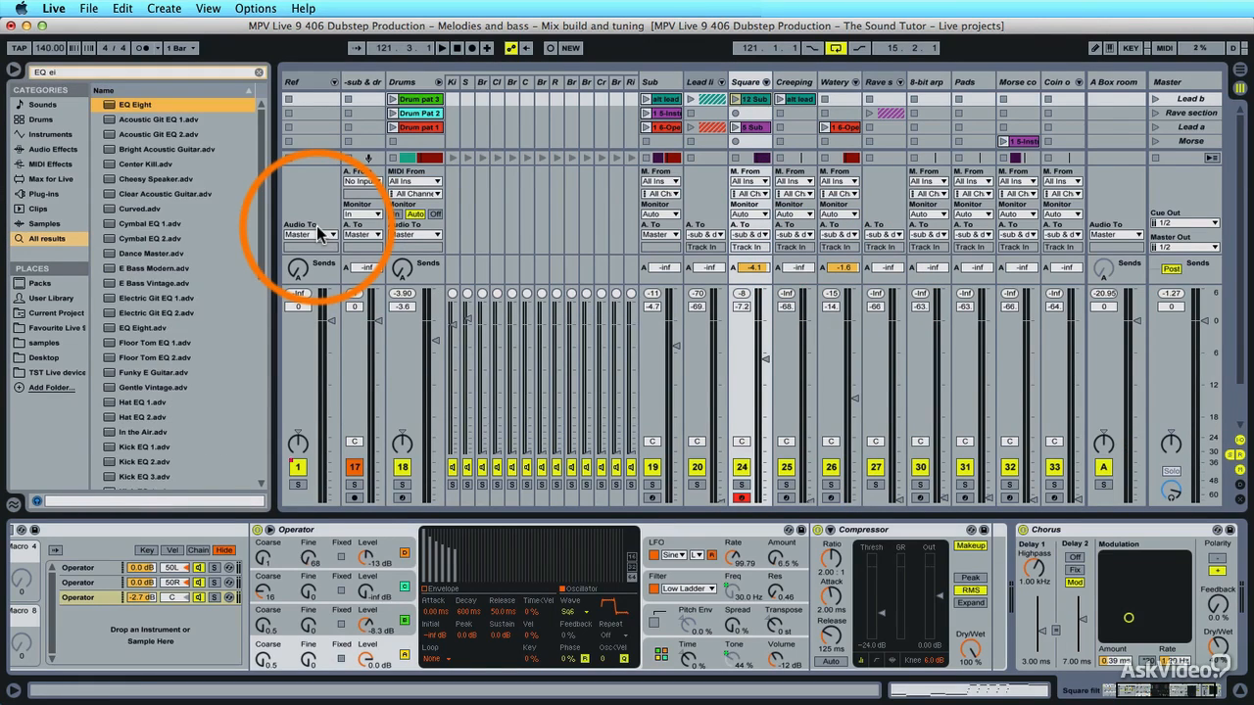
key(Return)
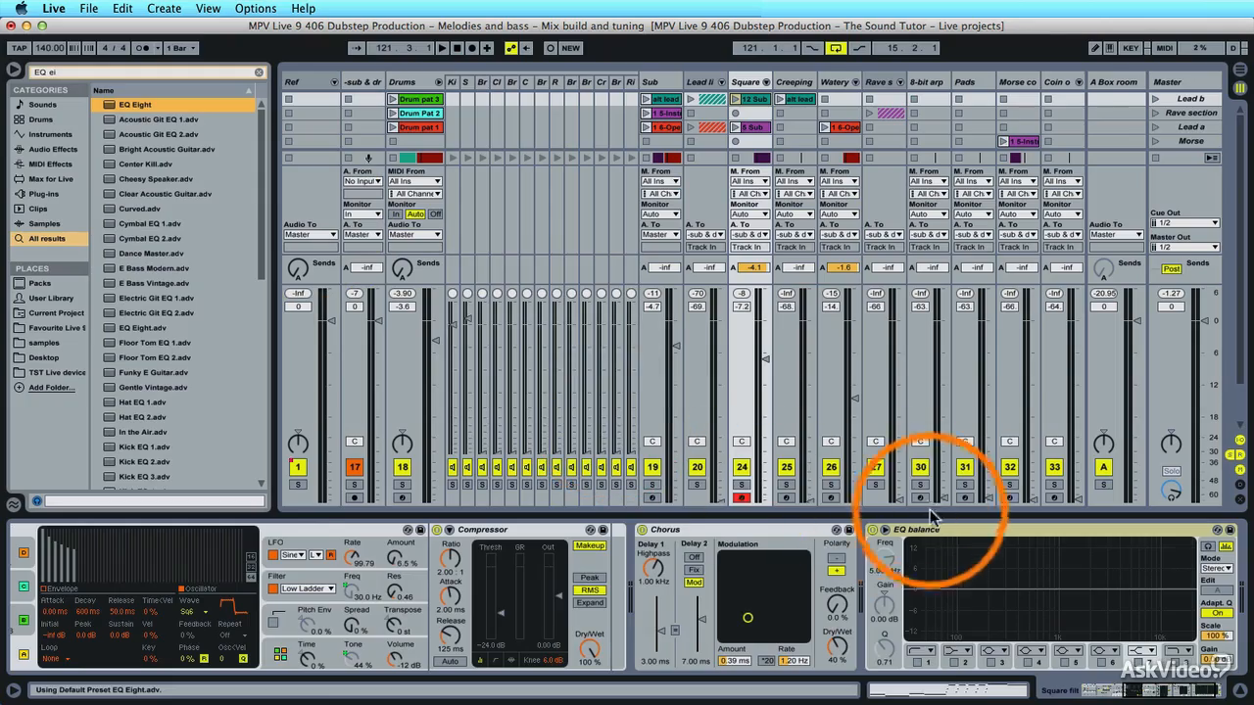
Enable EQ band 1 as an x4 low cut a little above 100 Hz and band 8 as a high cut around 8.13 kHz.
click(913, 661)
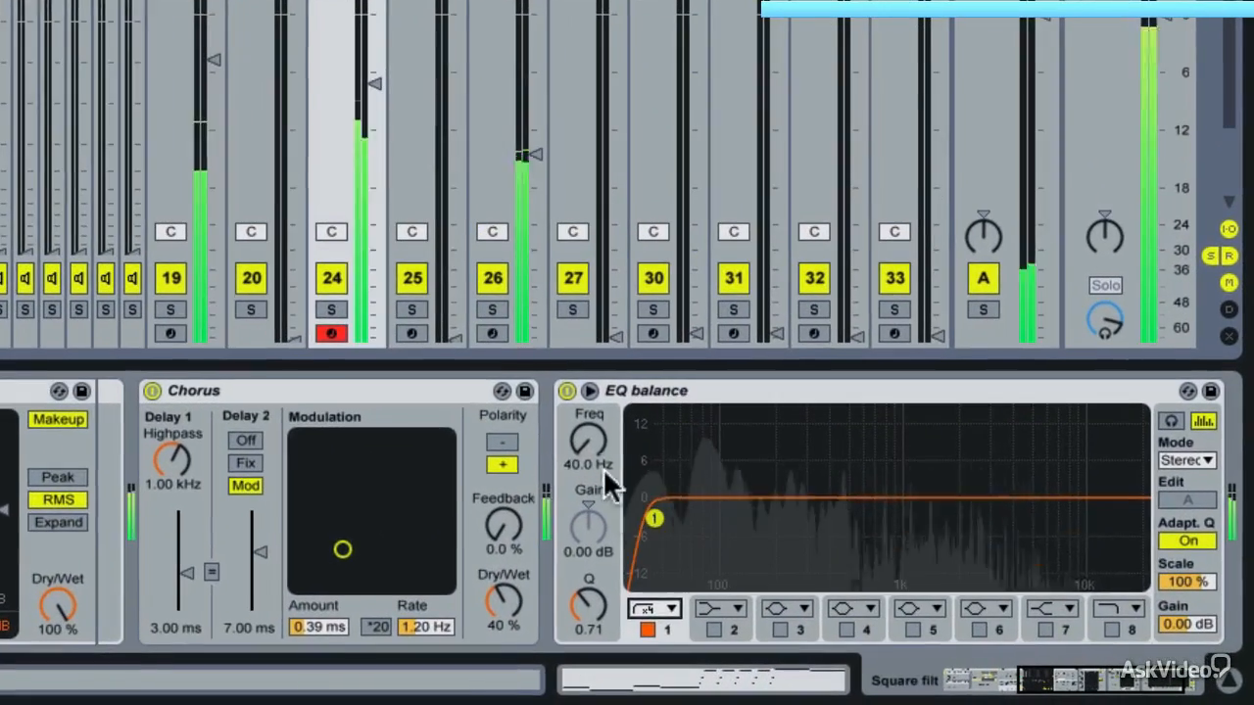
drag(735, 515, 735, 492)
mouse_move(589, 440)
mouse_down()
mouse_move(589, 419)
mouse_move(602, 468)
mouse_move(602, 453)
mouse_up()
click(1112, 629)
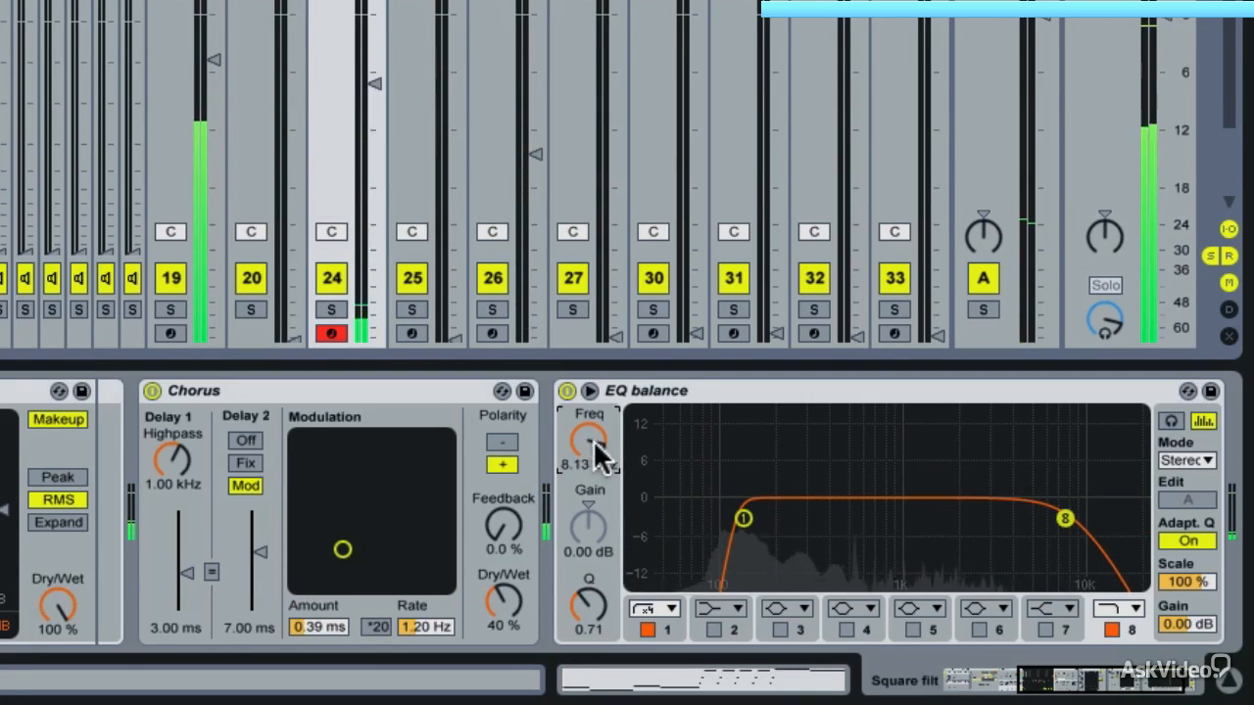
Enable band 4 of the Square track's EQ at 805 Hz, -4.52 dB and Q 1.16, and set the track volume to -4.4 dB.
click(846, 628)
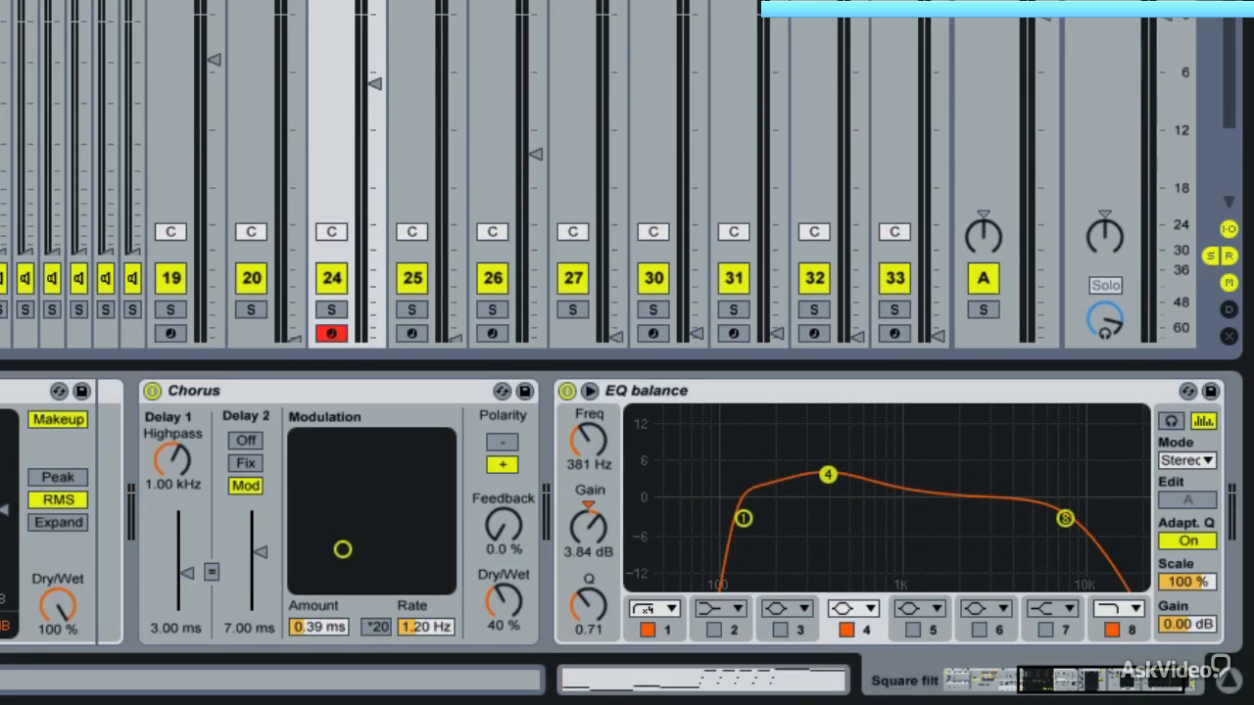
drag(825, 475, 885, 465)
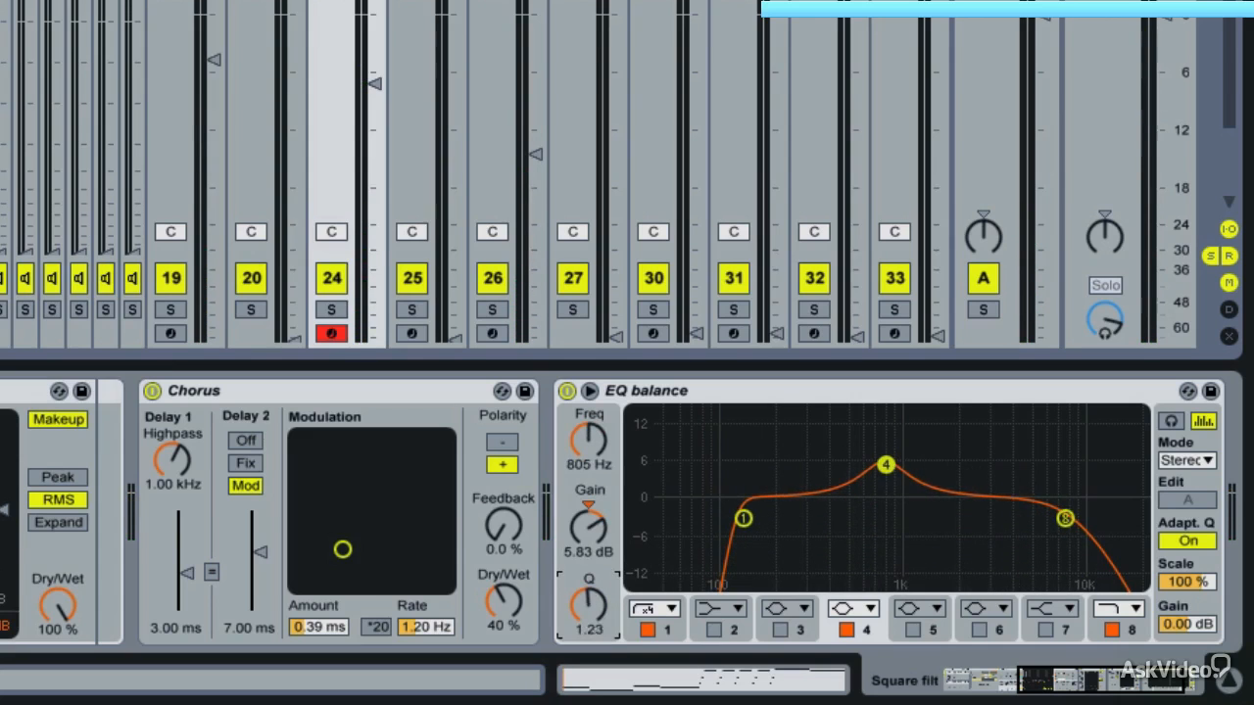
mouse_move(587, 518)
mouse_down()
mouse_move(587, 539)
mouse_move(587, 518)
mouse_up()
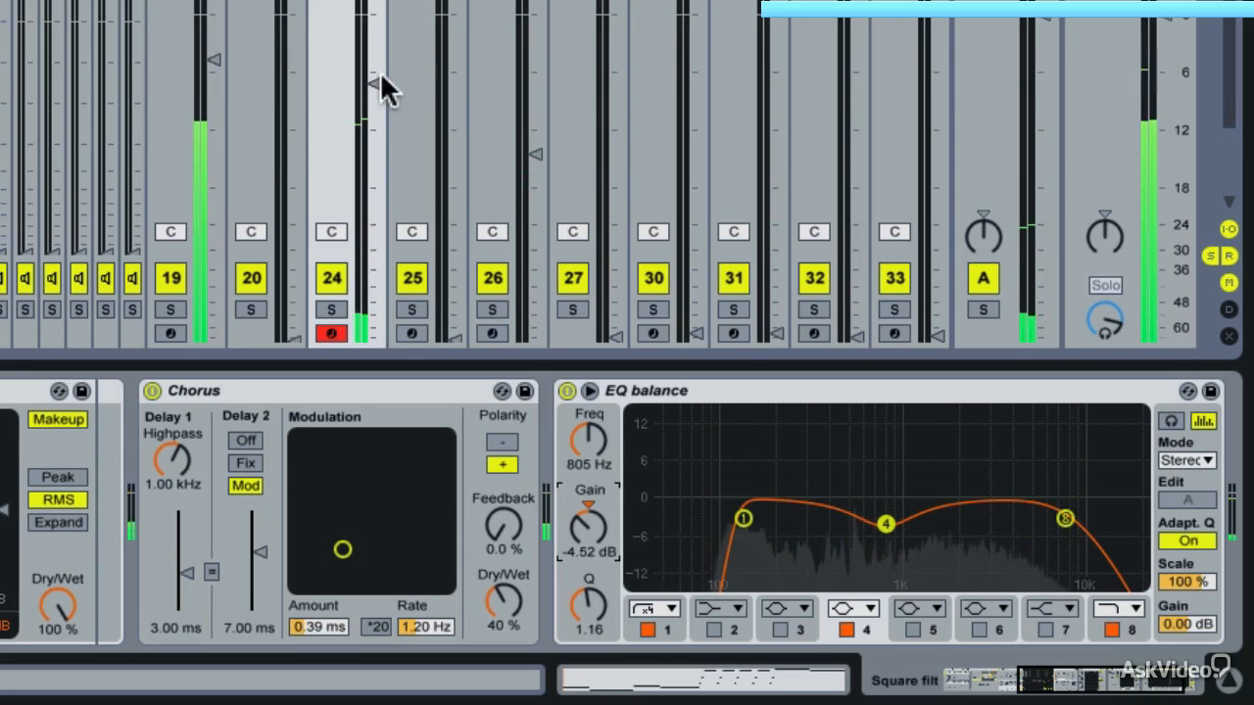
drag(380, 73, 374, 57)
Try a second EQ Eight with a 300 Hz low cut on the Watery track and remove it.
click(506, 281)
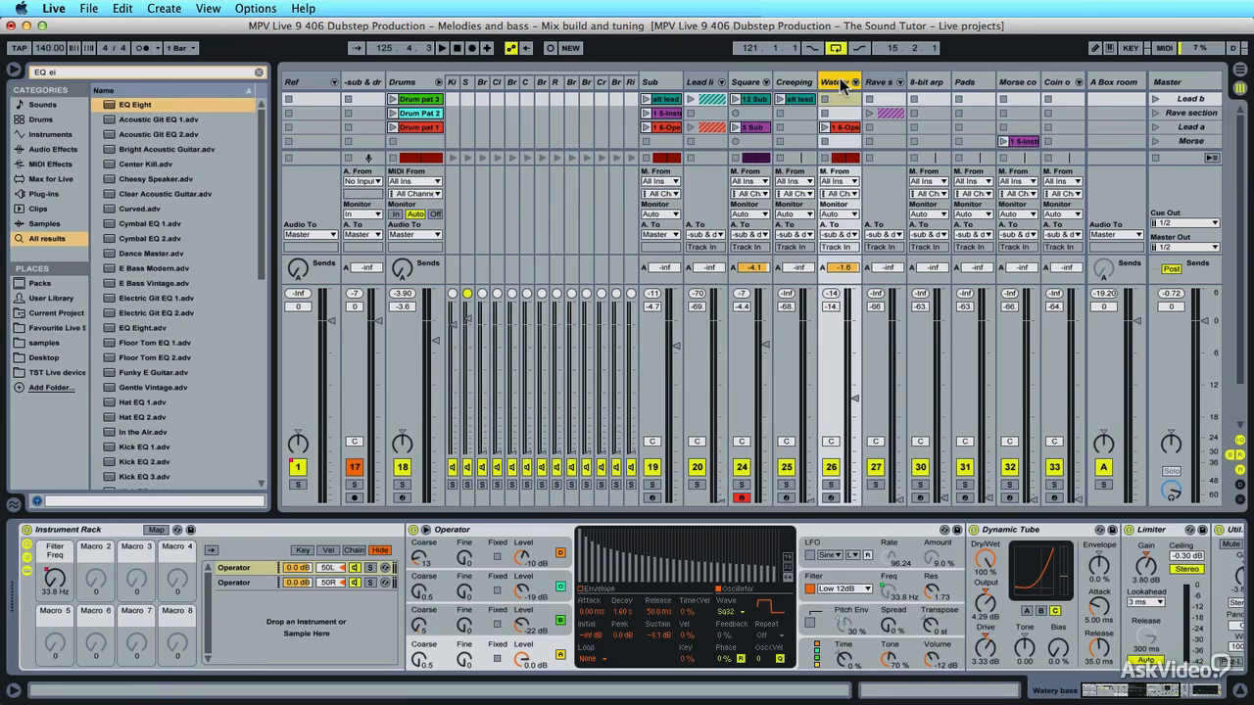
drag(122, 104, 915, 669)
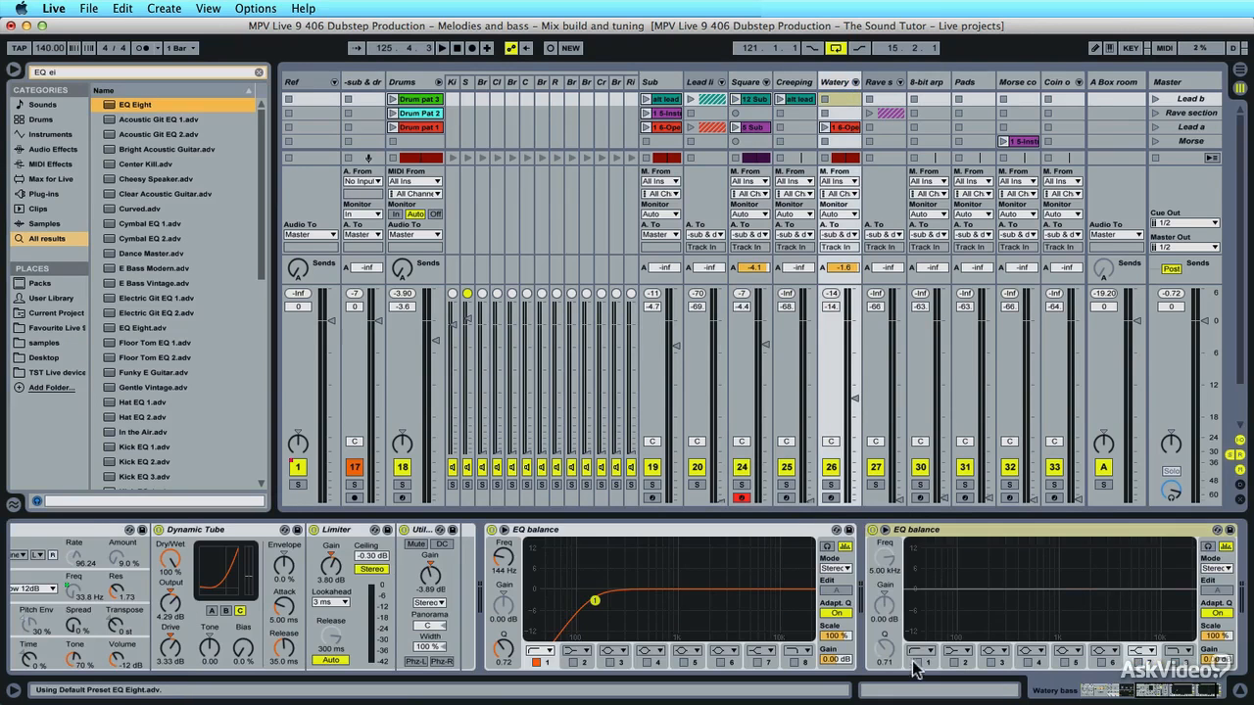
click(917, 663)
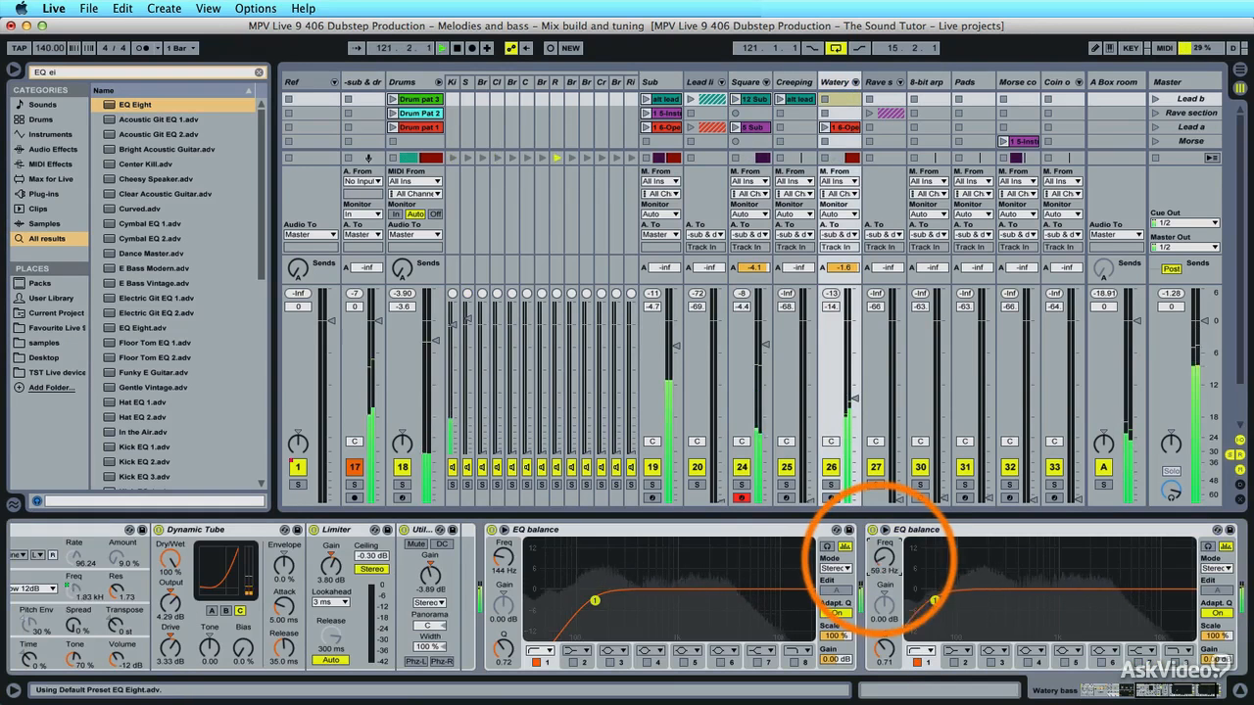
drag(885, 556, 884, 568)
click(929, 528)
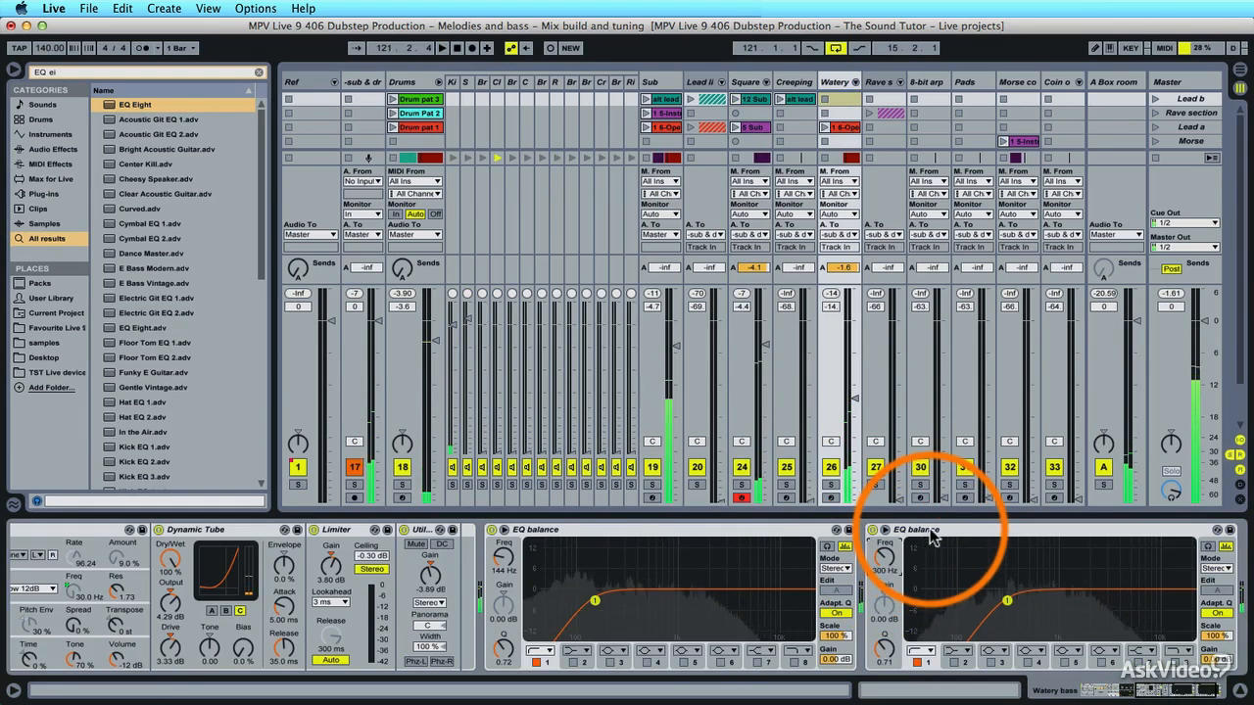
click(793, 662)
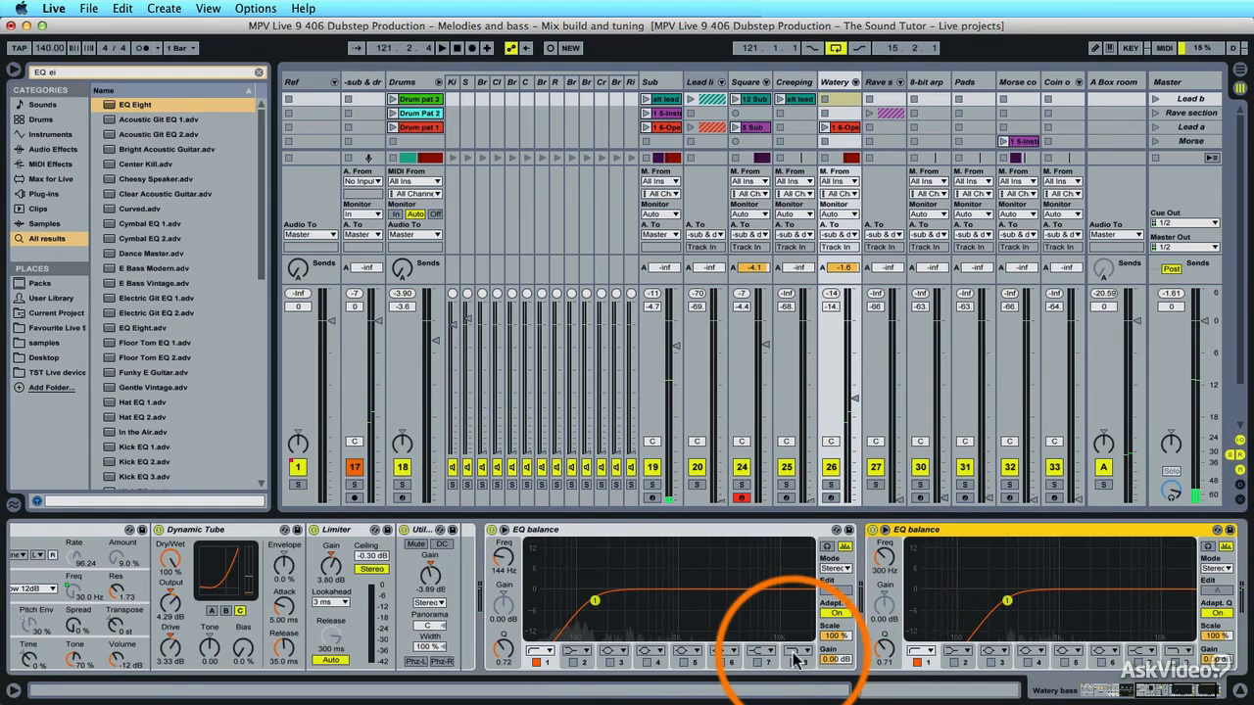
key(Delete)
On the Watery track, set the EQ high cut a little above 1 kHz, band 3 to 323 Hz, -8.57 dB, Q 1.01, and volume to -13.6 dB.
drag(504, 557, 504, 591)
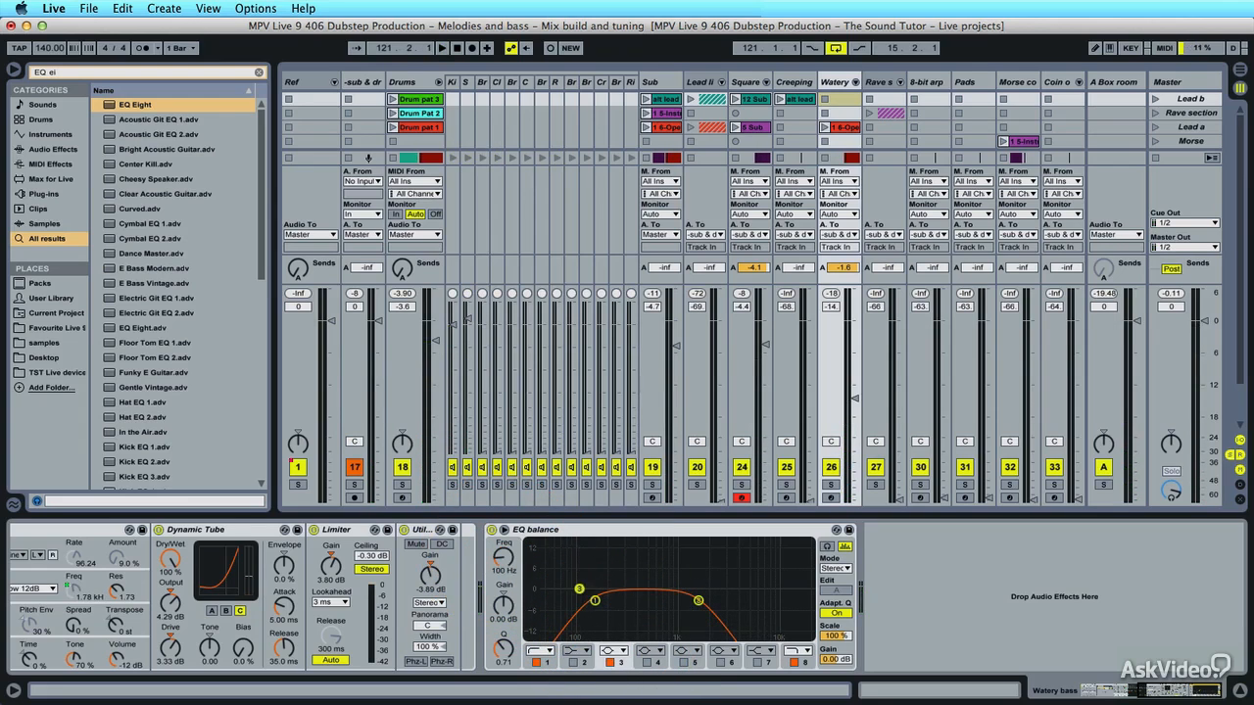
key(space)
drag(609, 575, 639, 562)
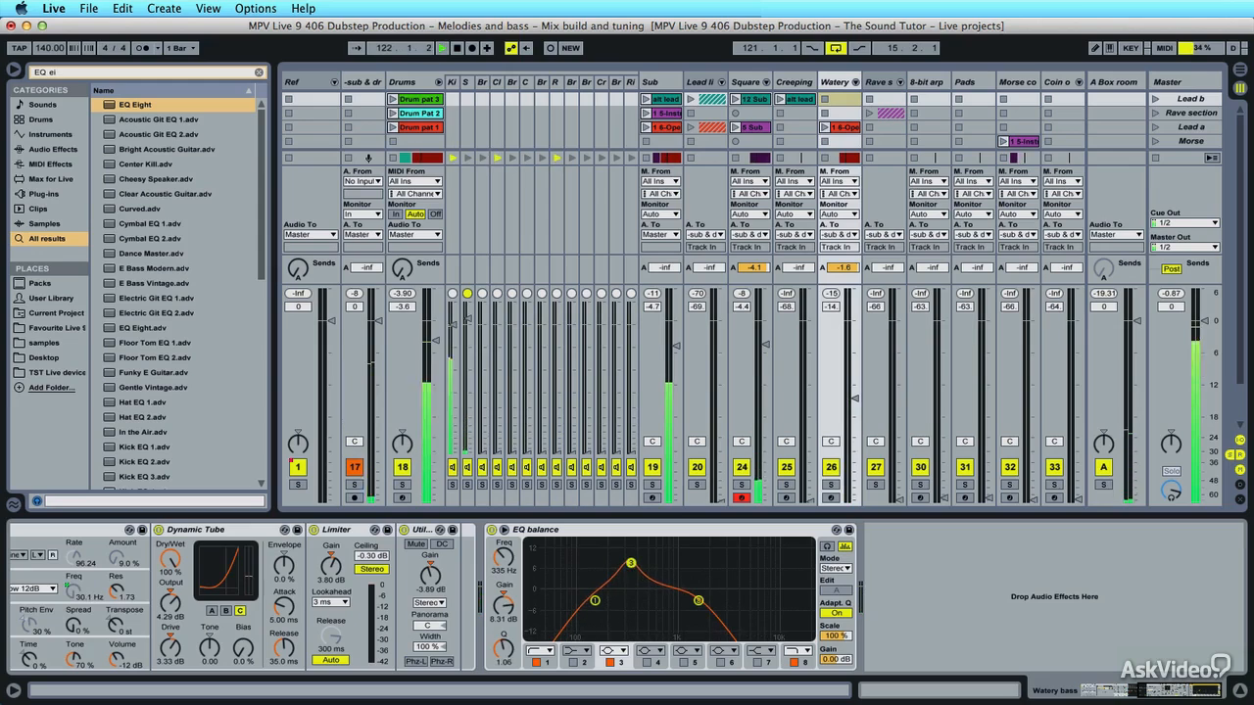
key(space)
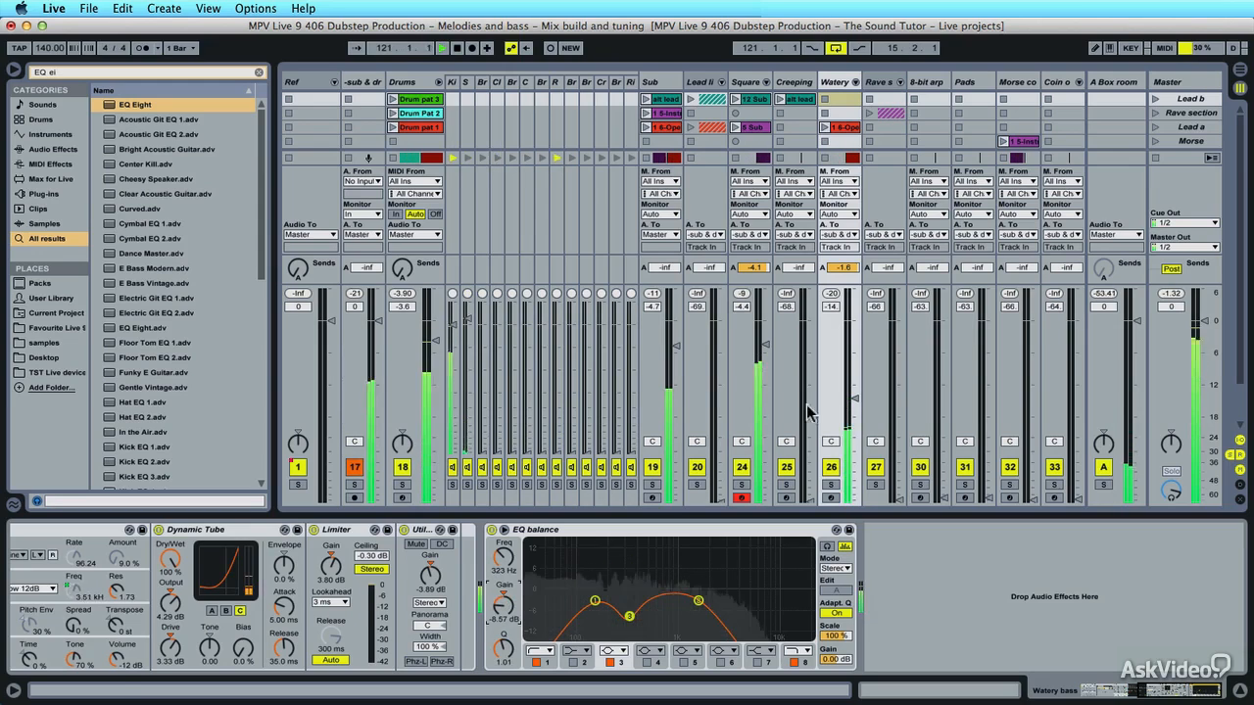
drag(850, 400, 850, 398)
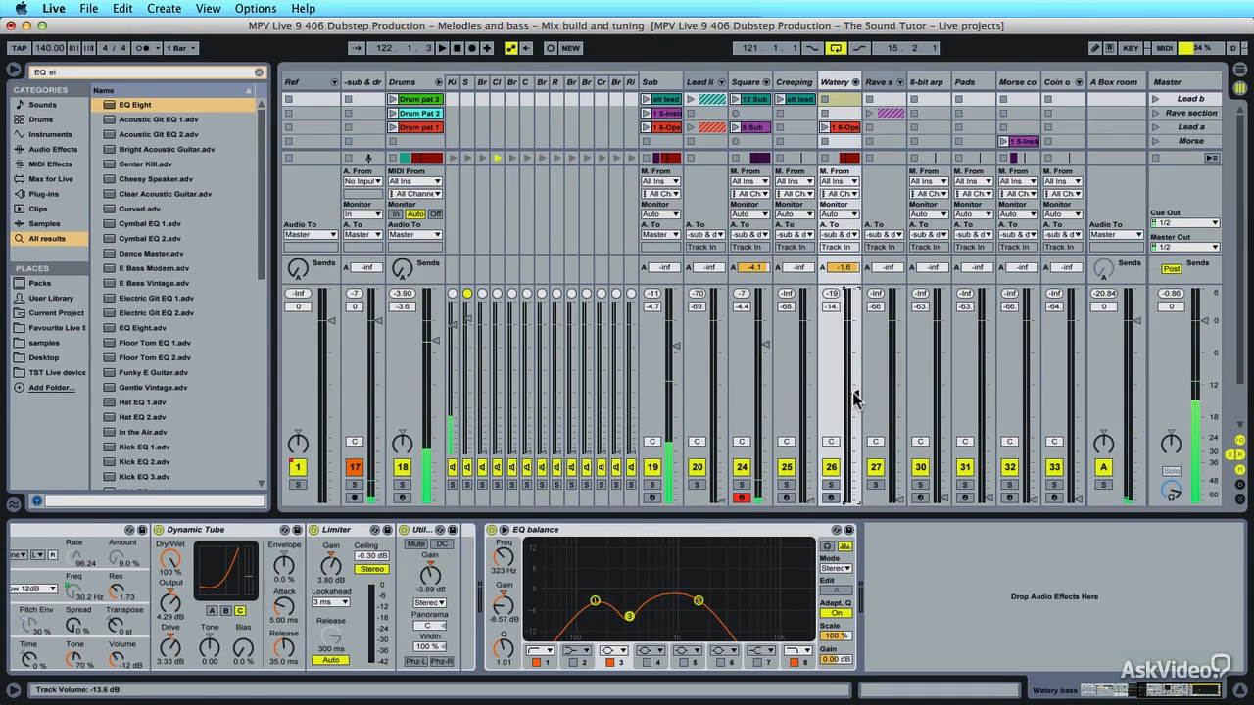
Loop the 8-bar alt lead clip at bar 137 on the Creeping mids track and raise that track's volume to -5.4 dB.
key(Tab)
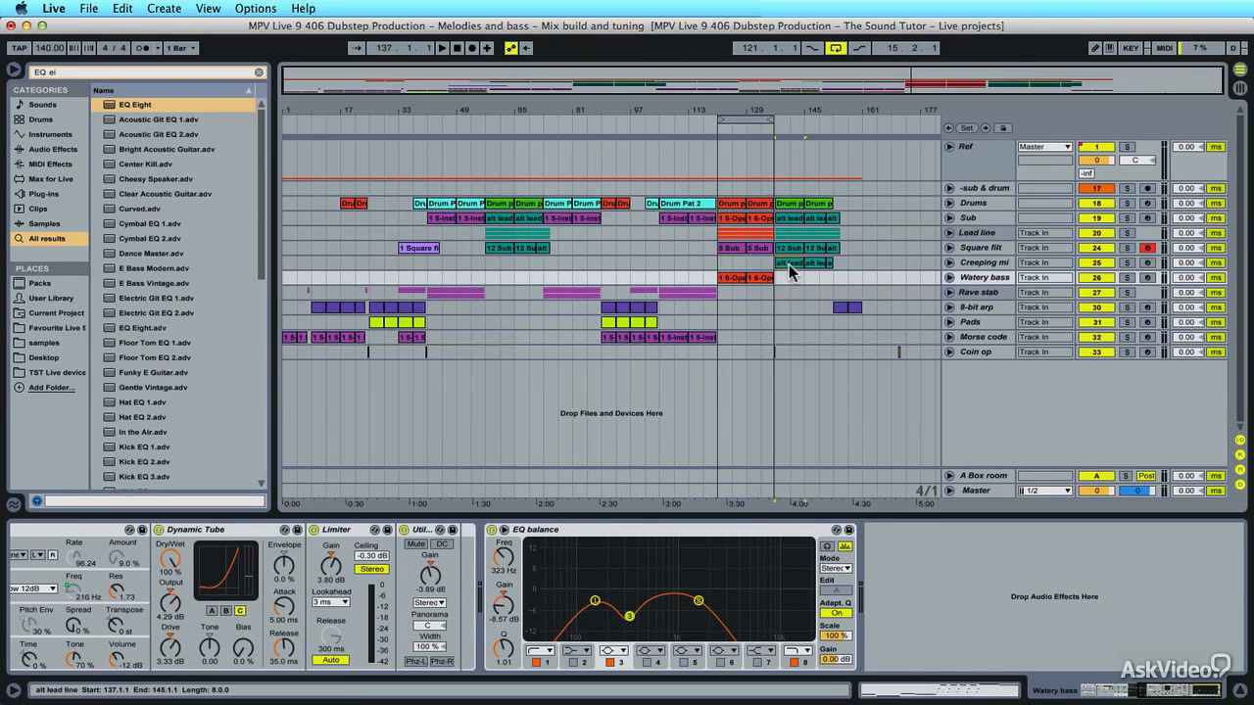
click(788, 264)
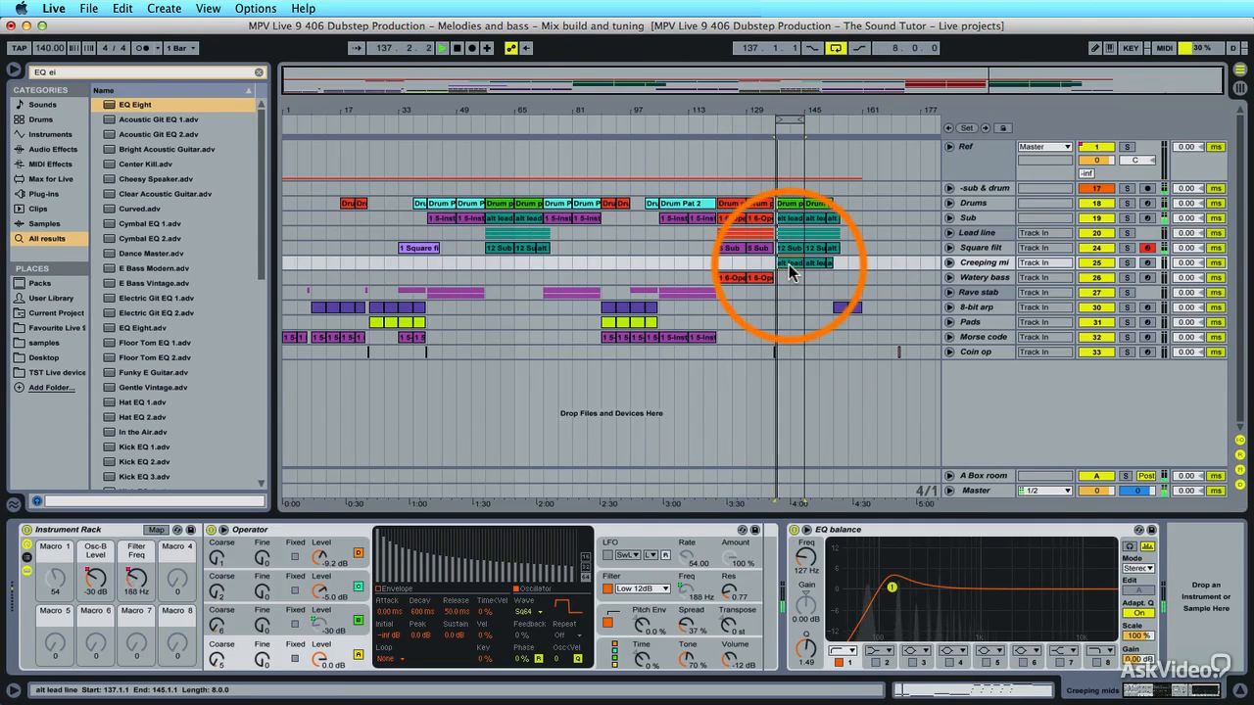
key(Tab)
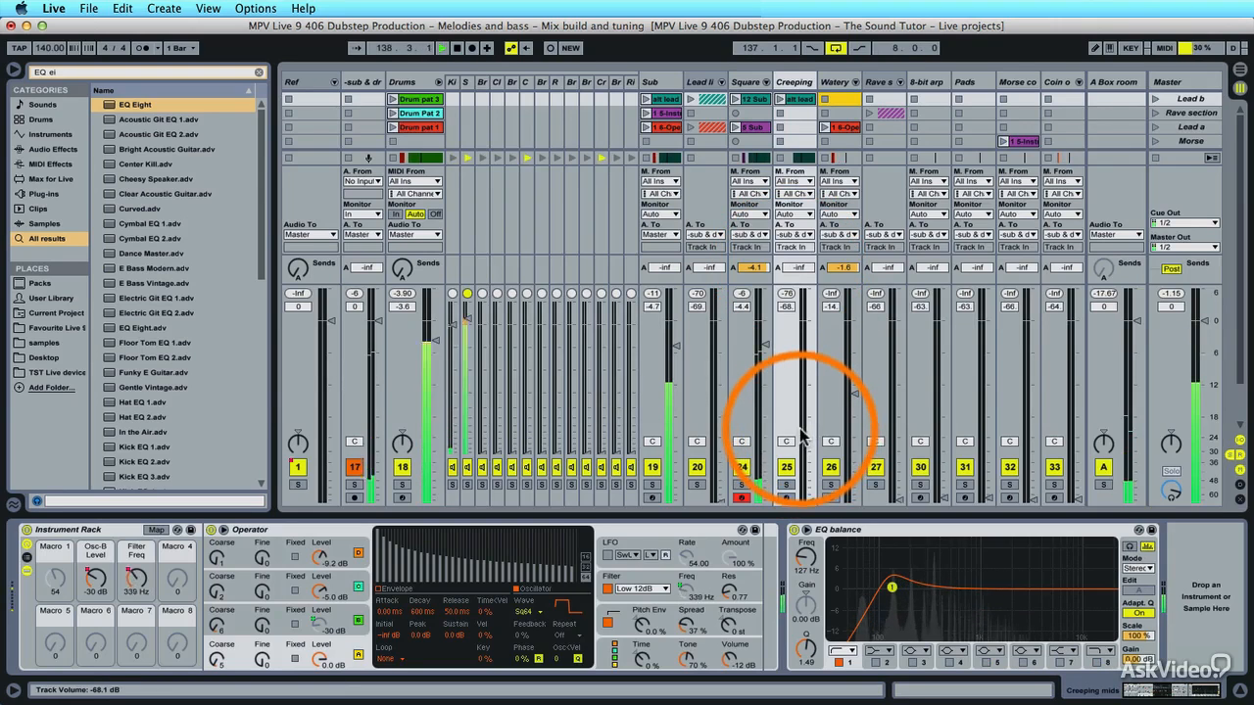
drag(803, 437, 809, 348)
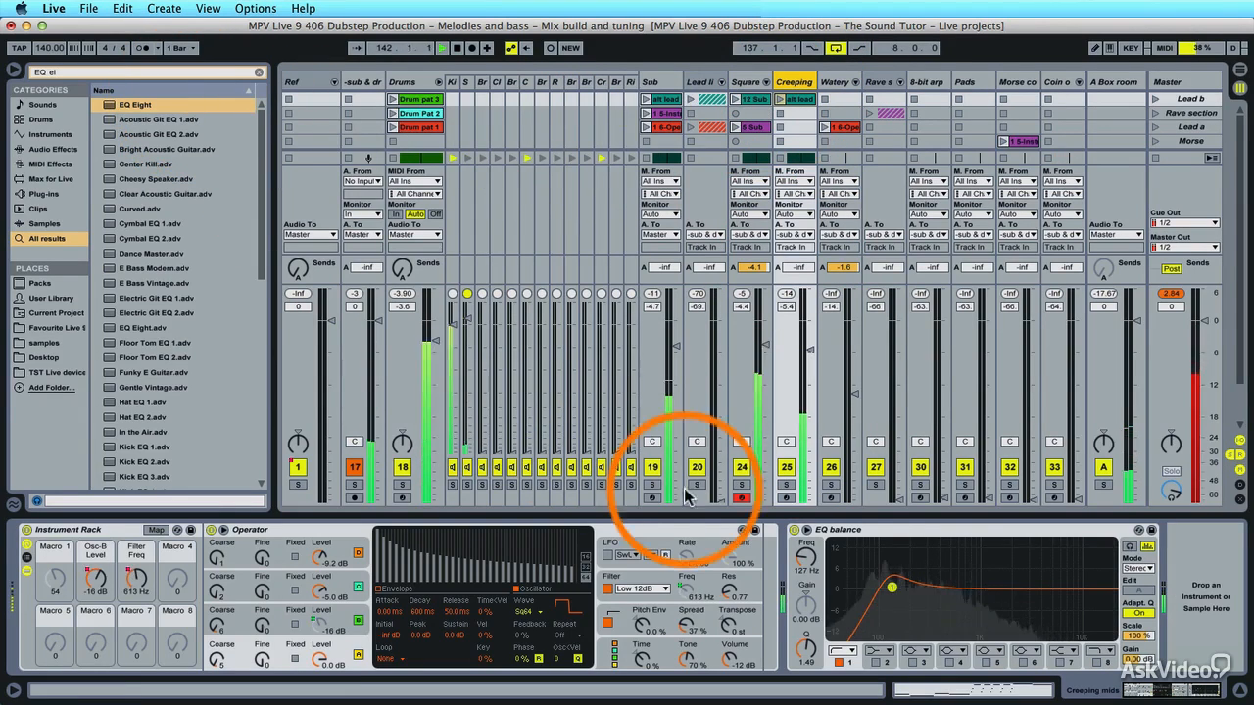
Enable band 8 of the Creeping mids EQ as a high cut around 3 kHz and set the track volume to -4.1 dB.
click(1101, 662)
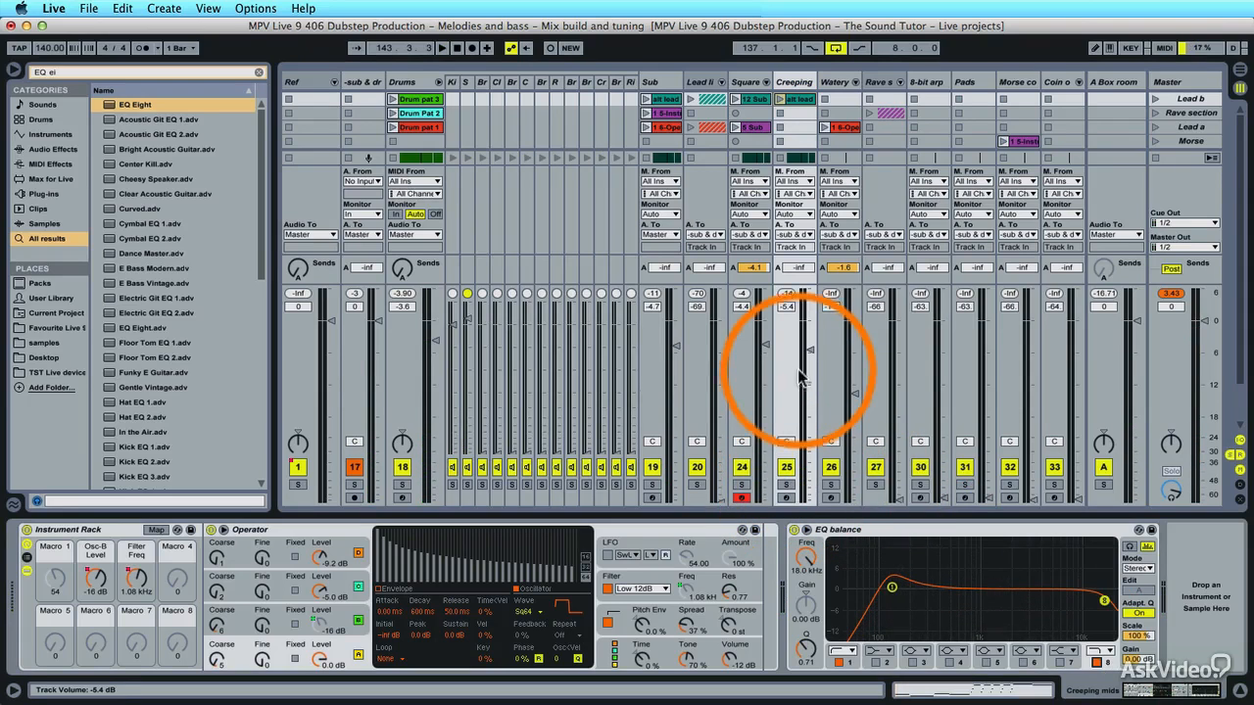
drag(795, 390, 809, 343)
drag(1104, 600, 1029, 595)
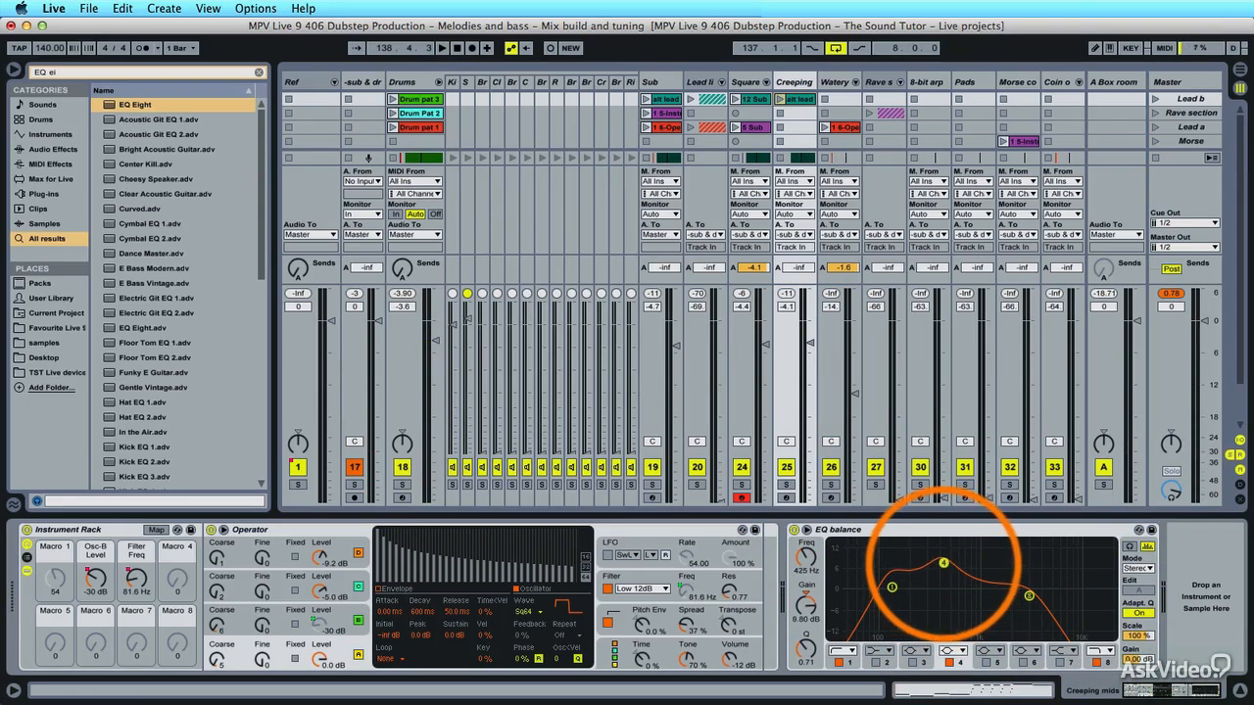
Set band 4 of the Creeping mids EQ to 457 Hz, -5.48 dB and Q 1.05, and raise the track volume to -3.7 dB.
key(space)
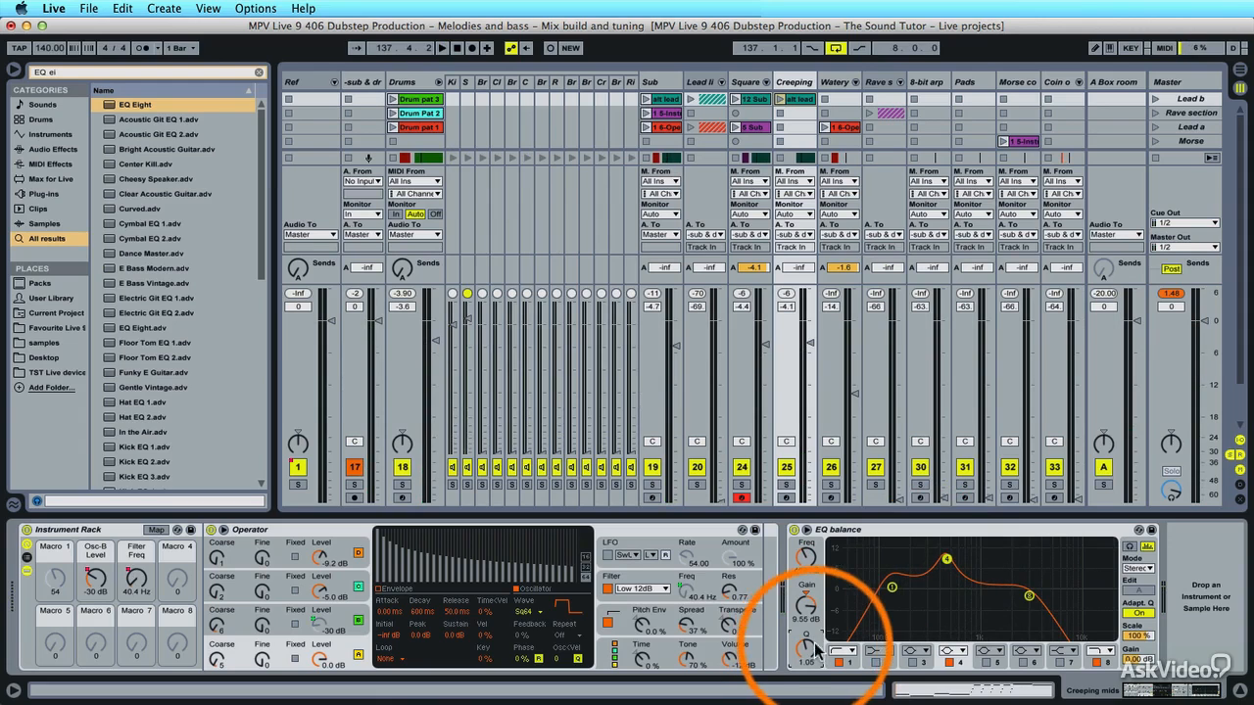
drag(809, 617, 809, 670)
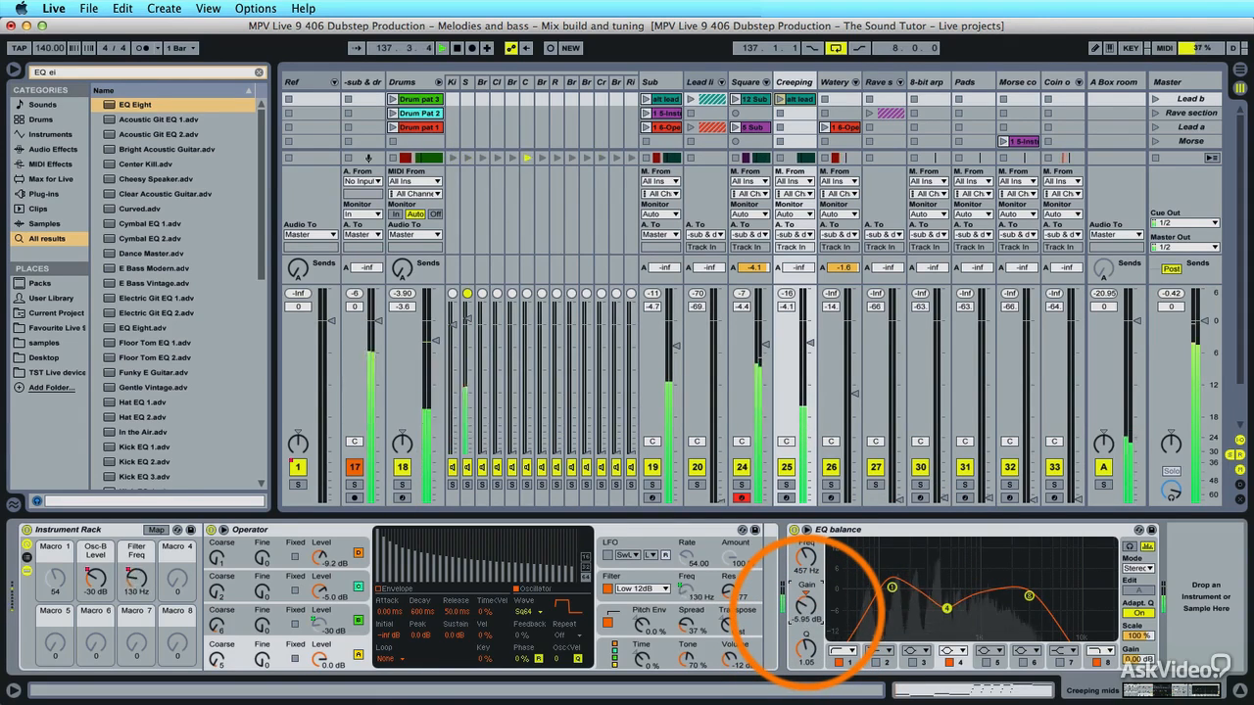
drag(809, 323, 809, 343)
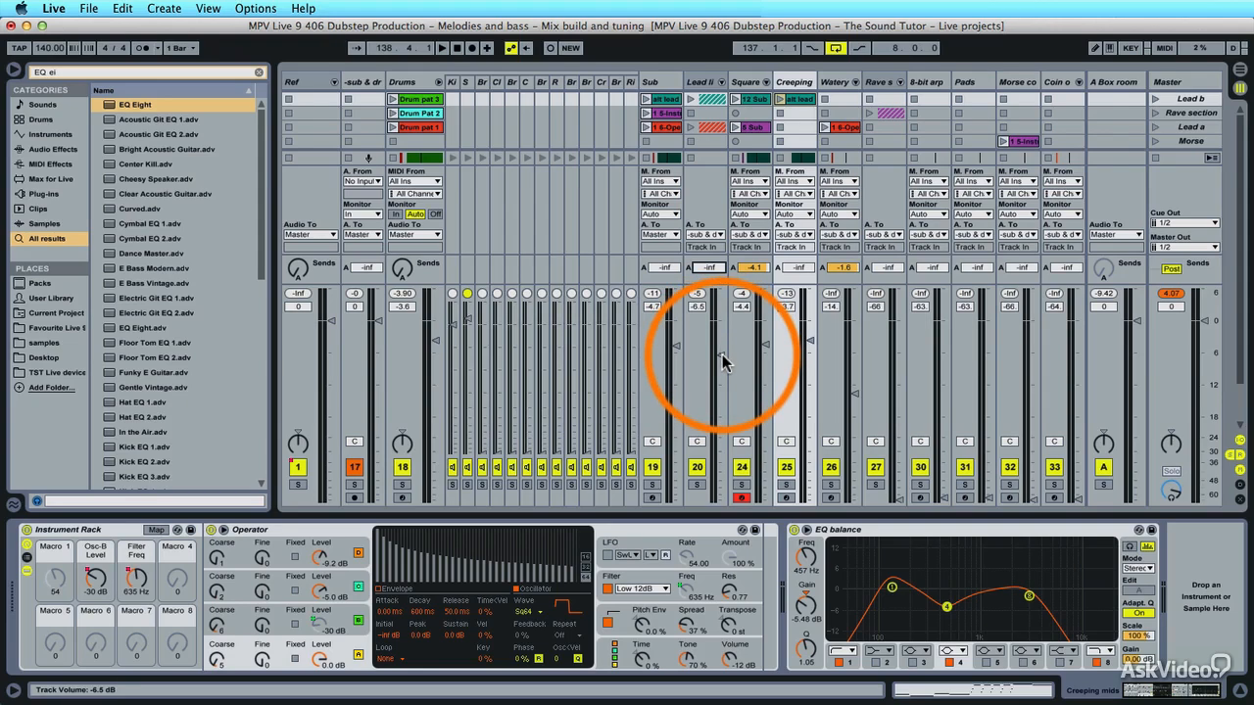
During playback from bar 137, set the Lead line group's volume to -7.5 dB and unfold the group.
key(space)
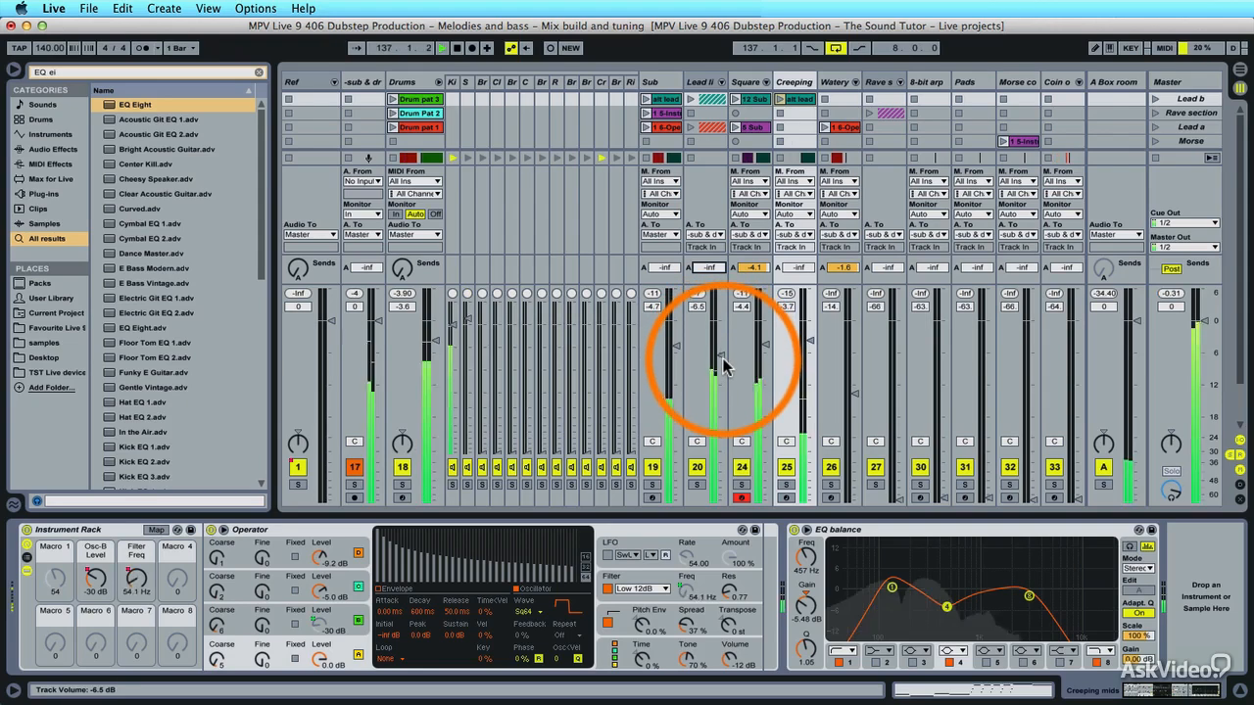
drag(723, 363, 720, 362)
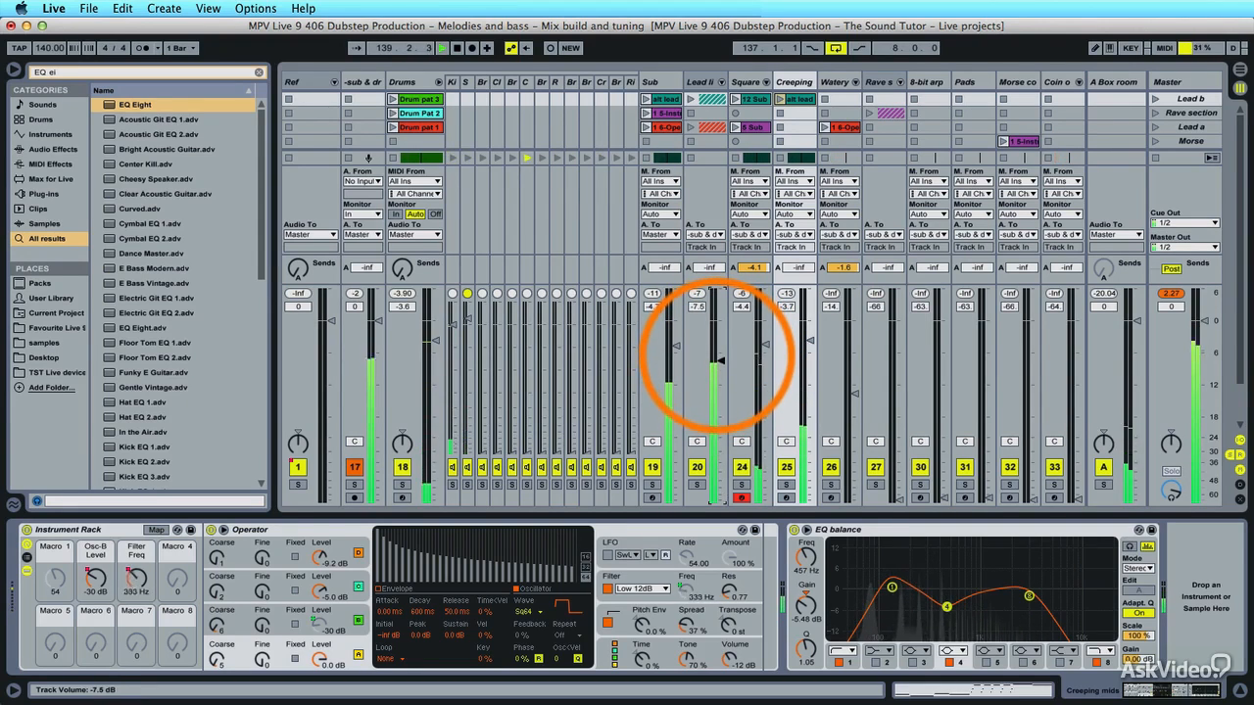
click(721, 83)
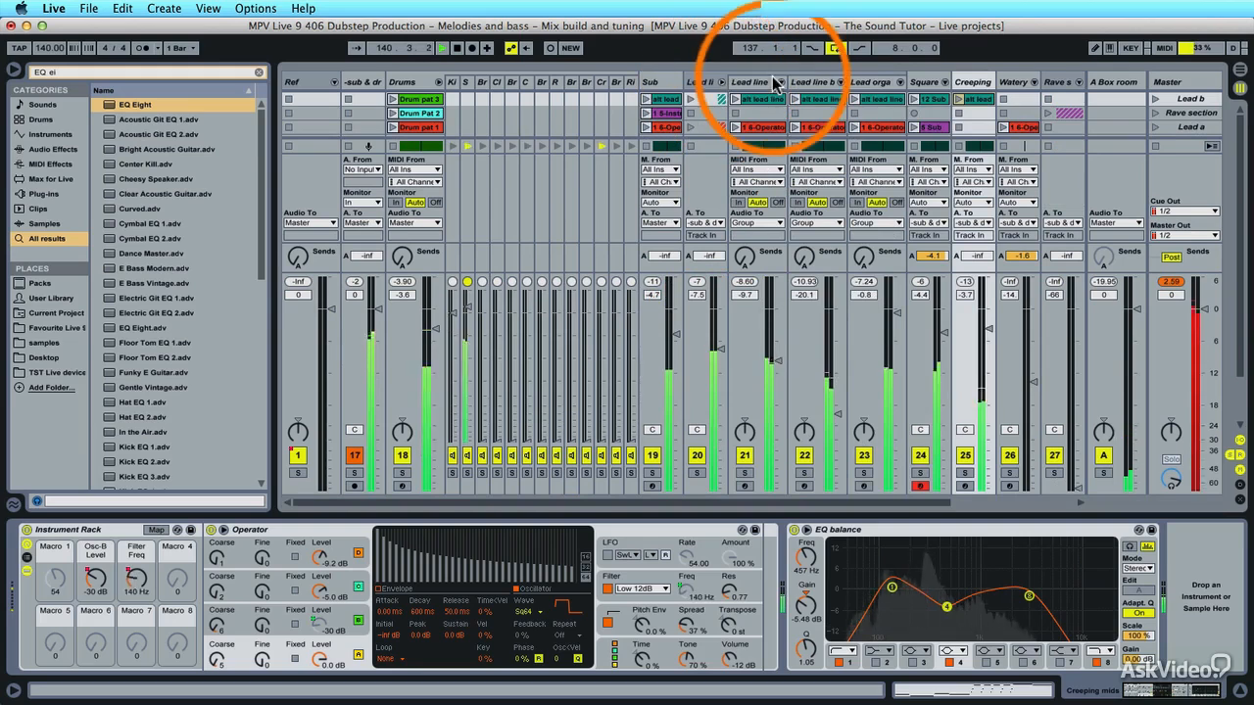
Solo the first Lead line track in the group, search for "chorus" and add Chorus after its instrument rack.
click(744, 473)
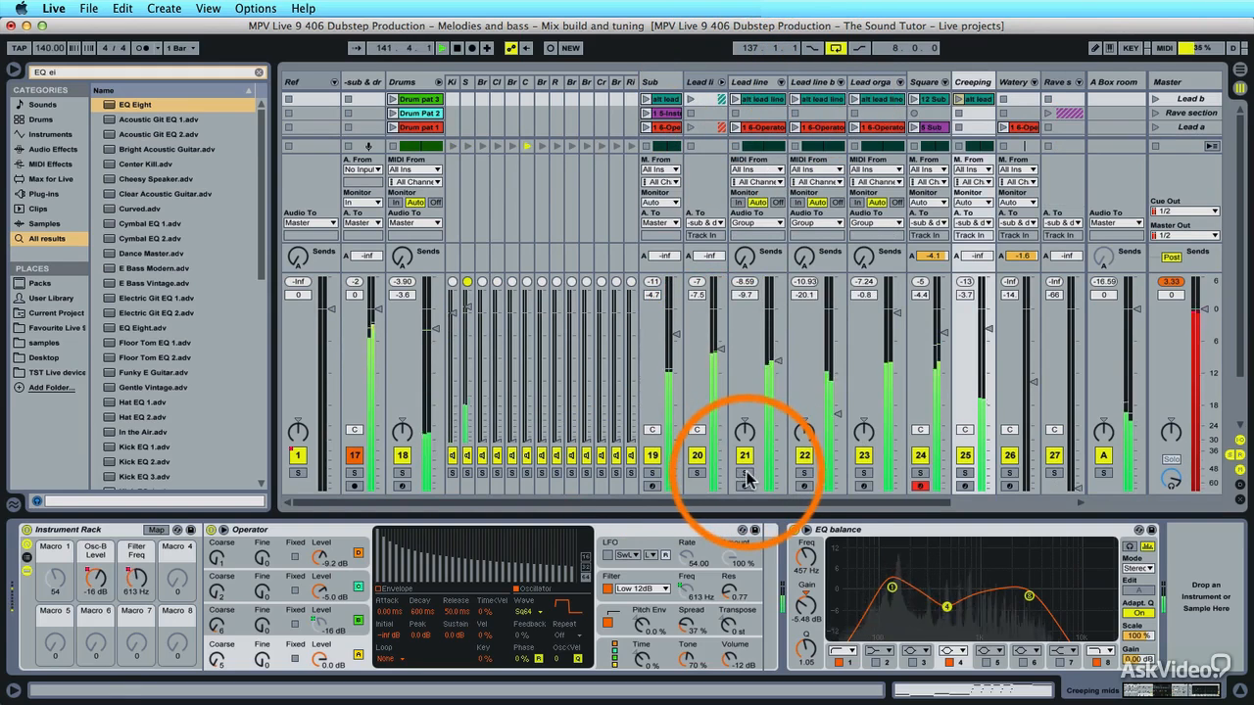
click(749, 81)
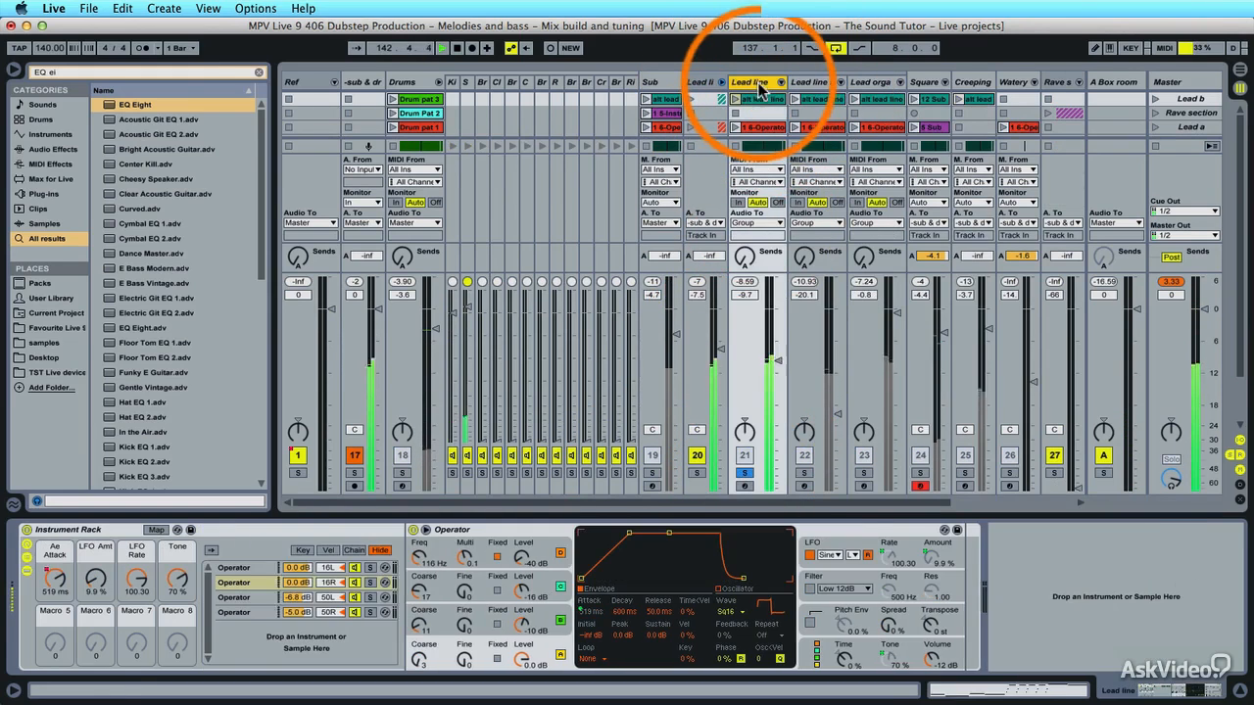
key(super+f)
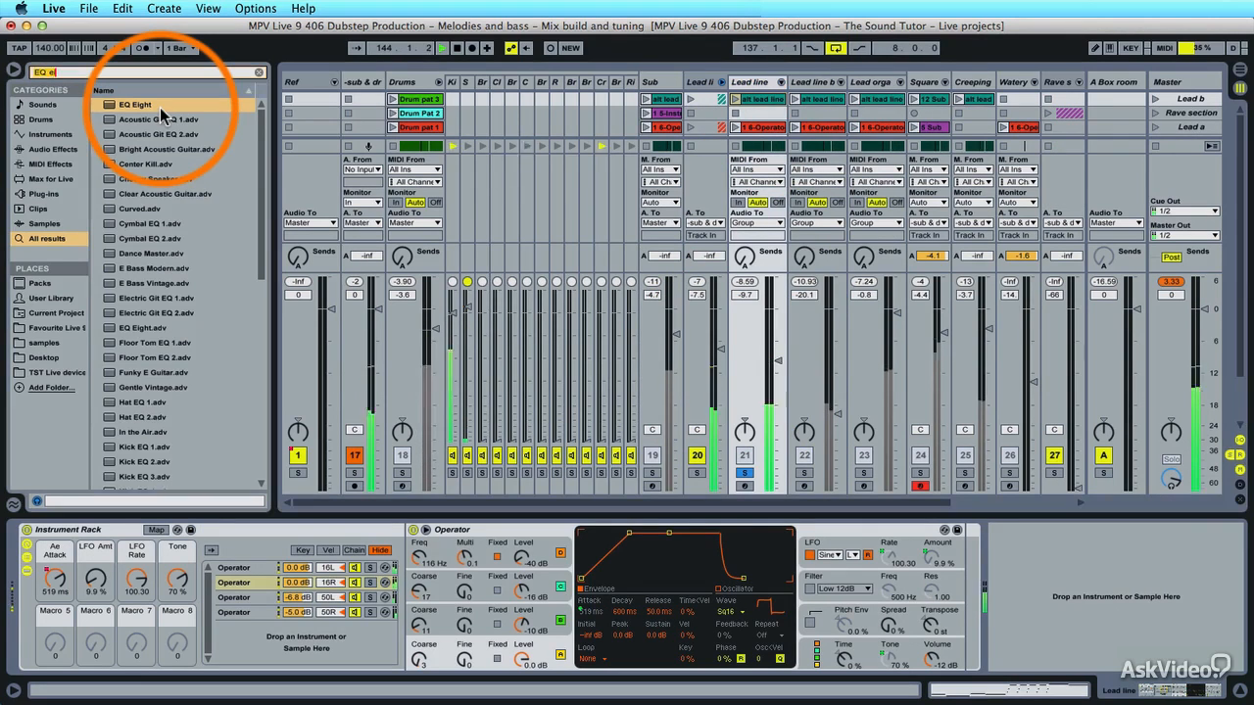
text(chorus)
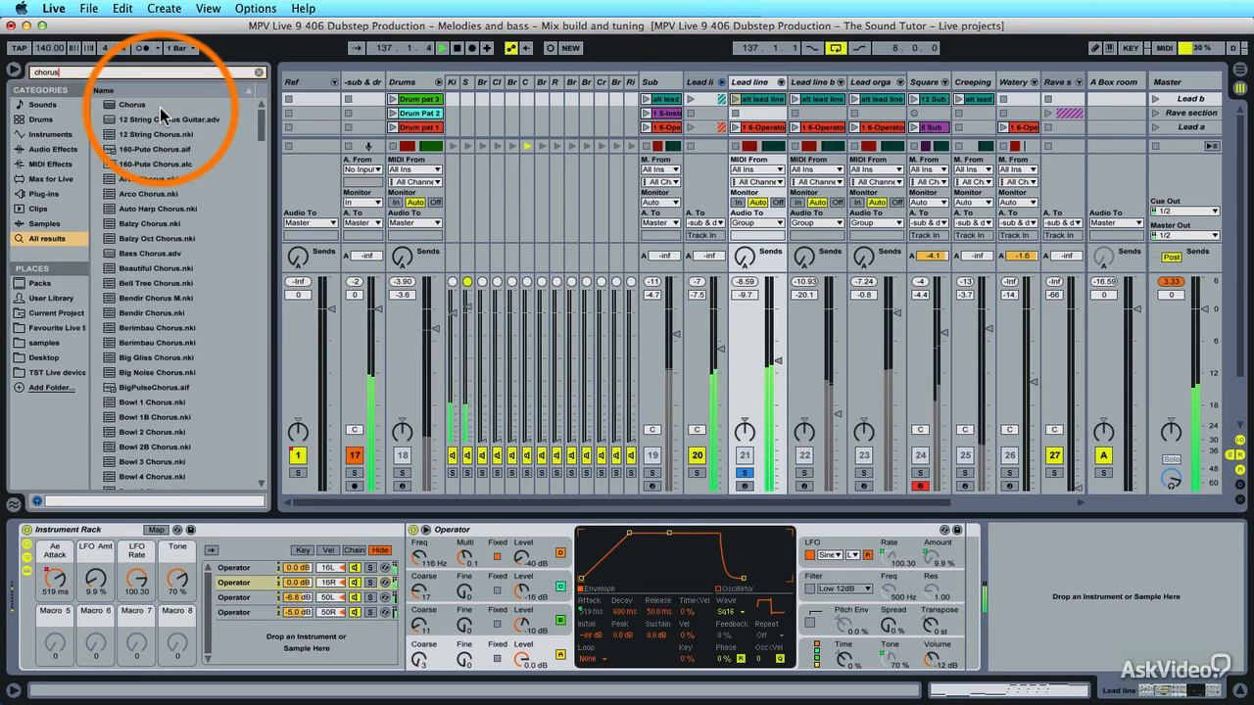
drag(216, 161, 1018, 549)
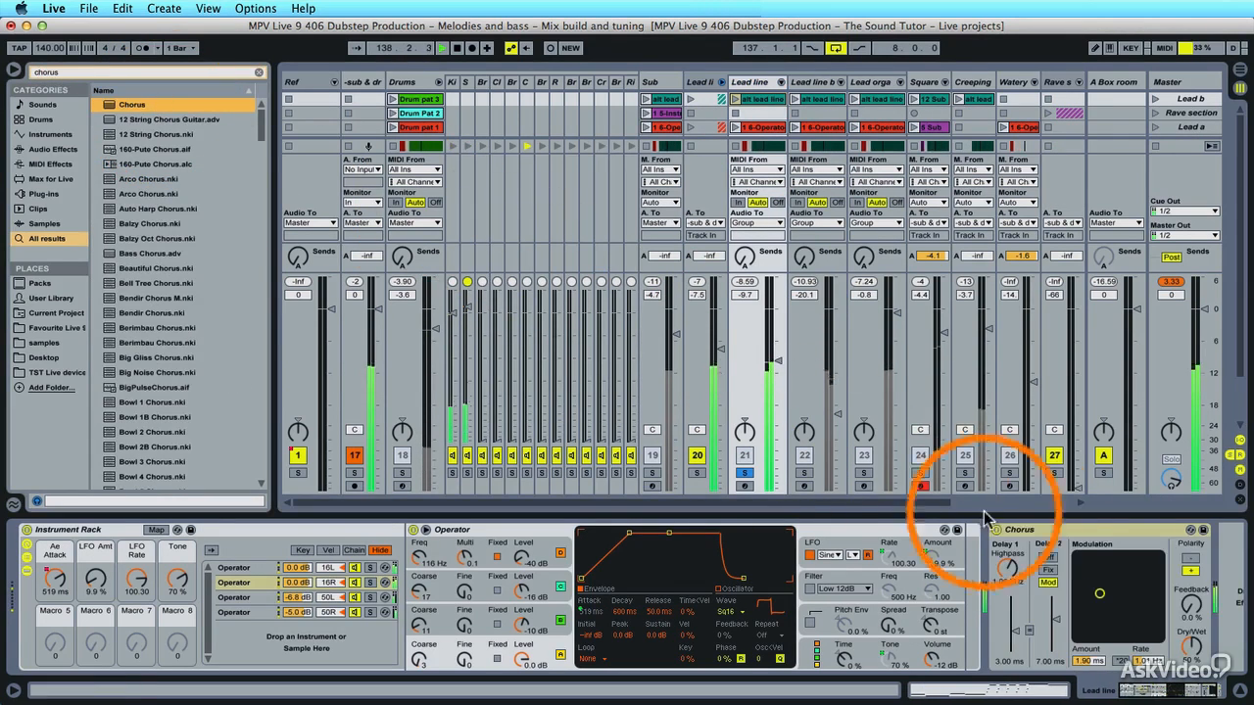
Set the Lead line Chorus modulation to 0.52 ms at about 3.5 Hz, unsolo the track and raise its volume to about -4 dB.
drag(1109, 608, 1123, 615)
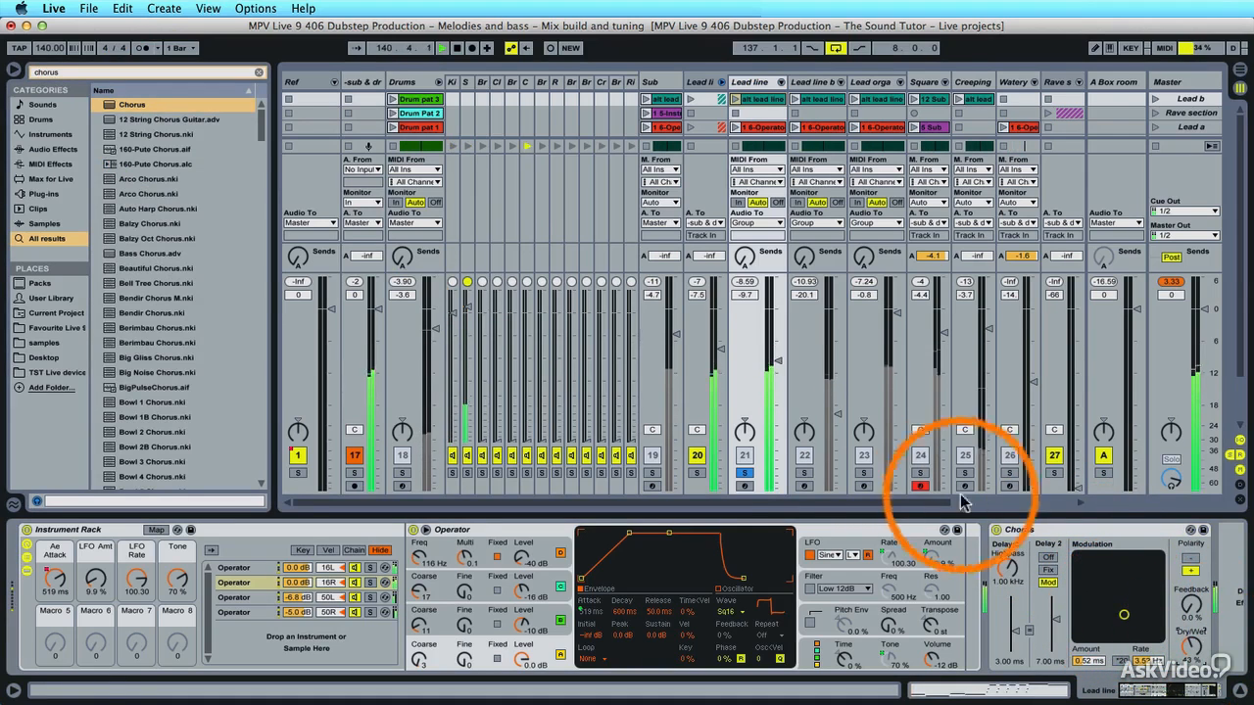
click(743, 473)
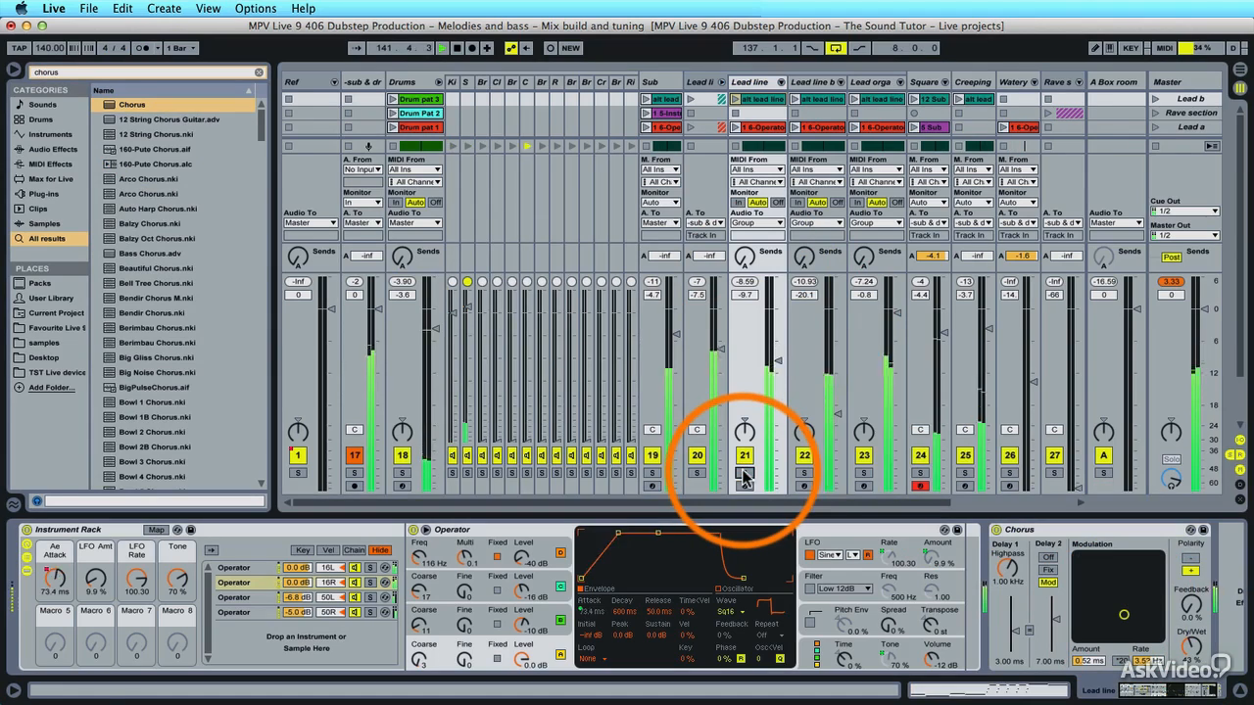
mouse_move(779, 347)
mouse_down()
mouse_move(774, 357)
mouse_move(778, 330)
mouse_up()
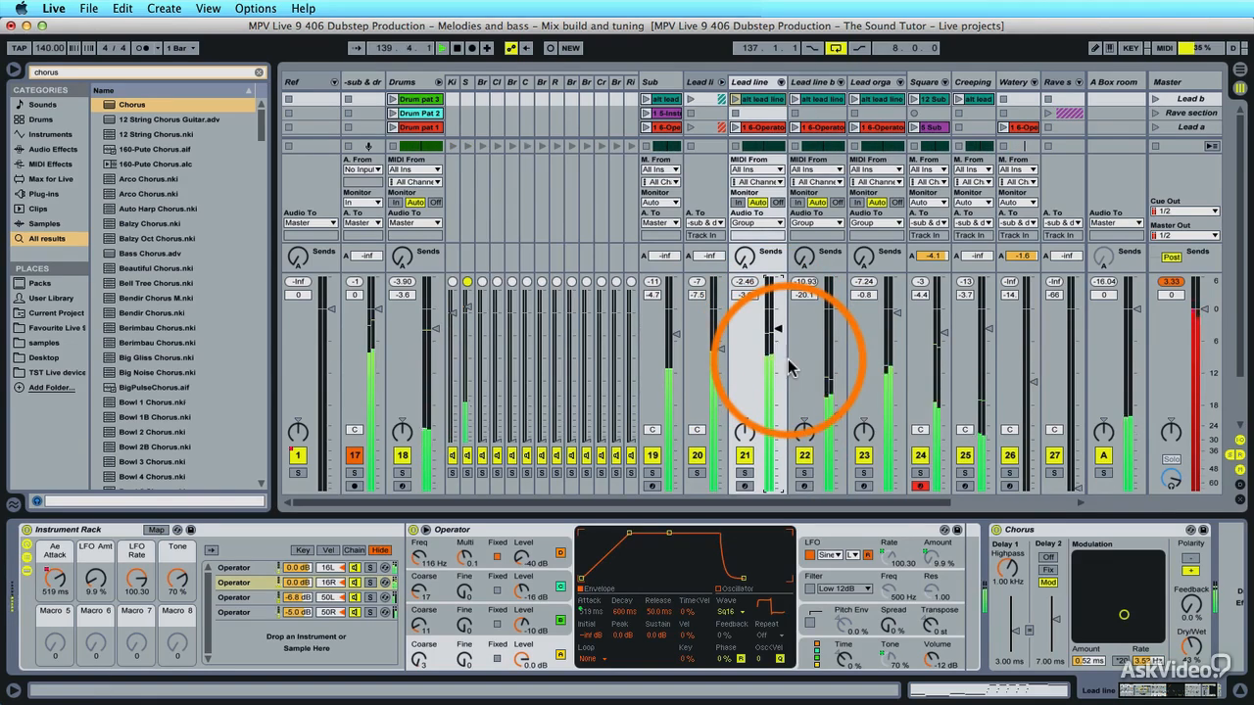
Switch to the Arrangement view and show the Filter/Global settings of the Lead organ track's Organ Sampler.
key(Tab)
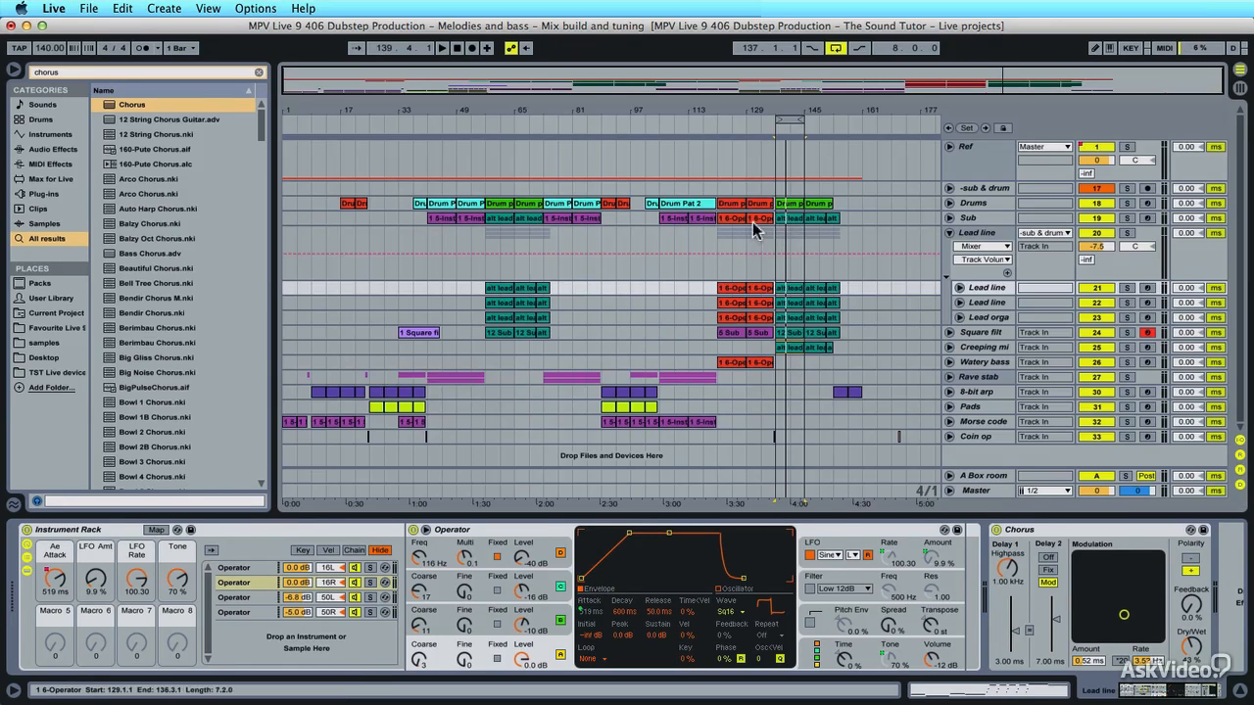
click(730, 219)
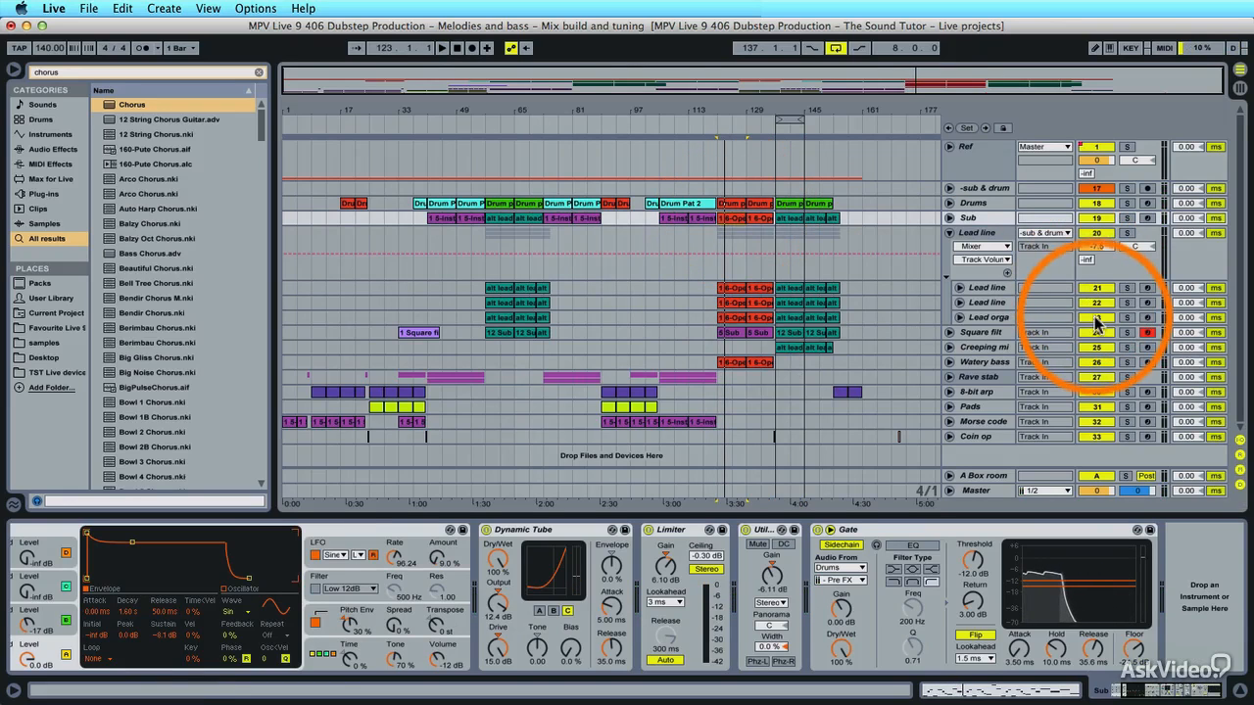
click(989, 317)
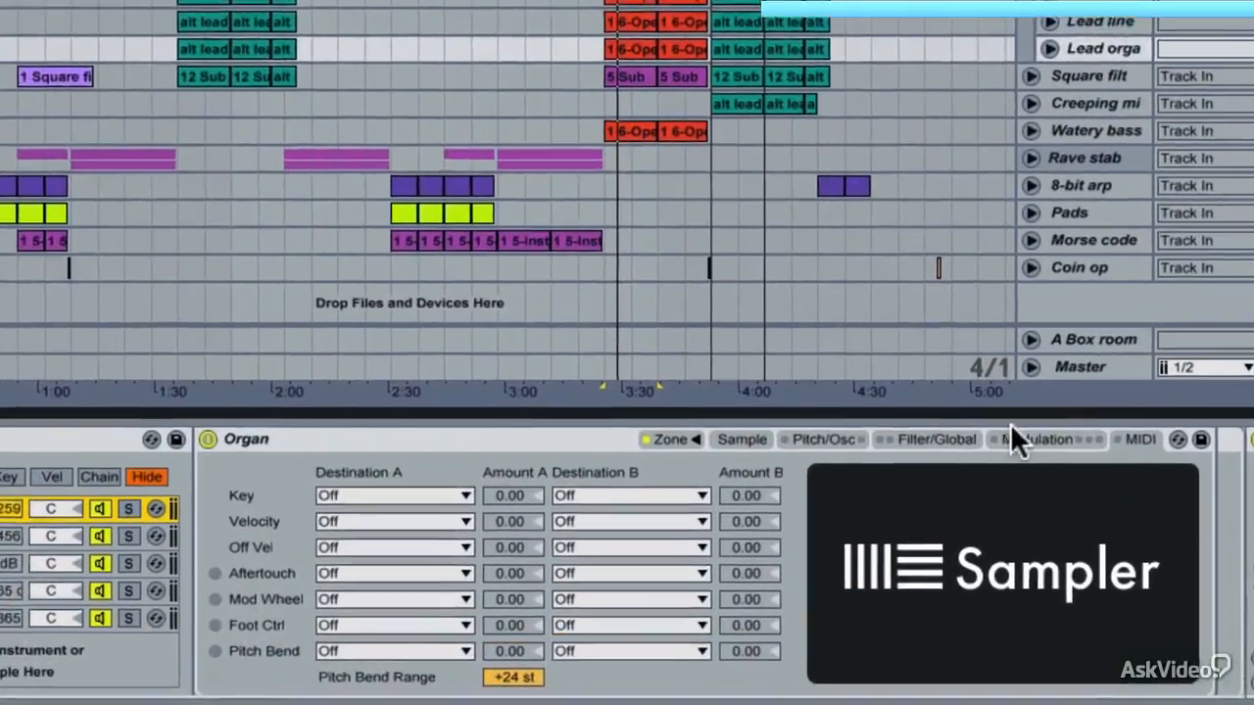
click(1014, 436)
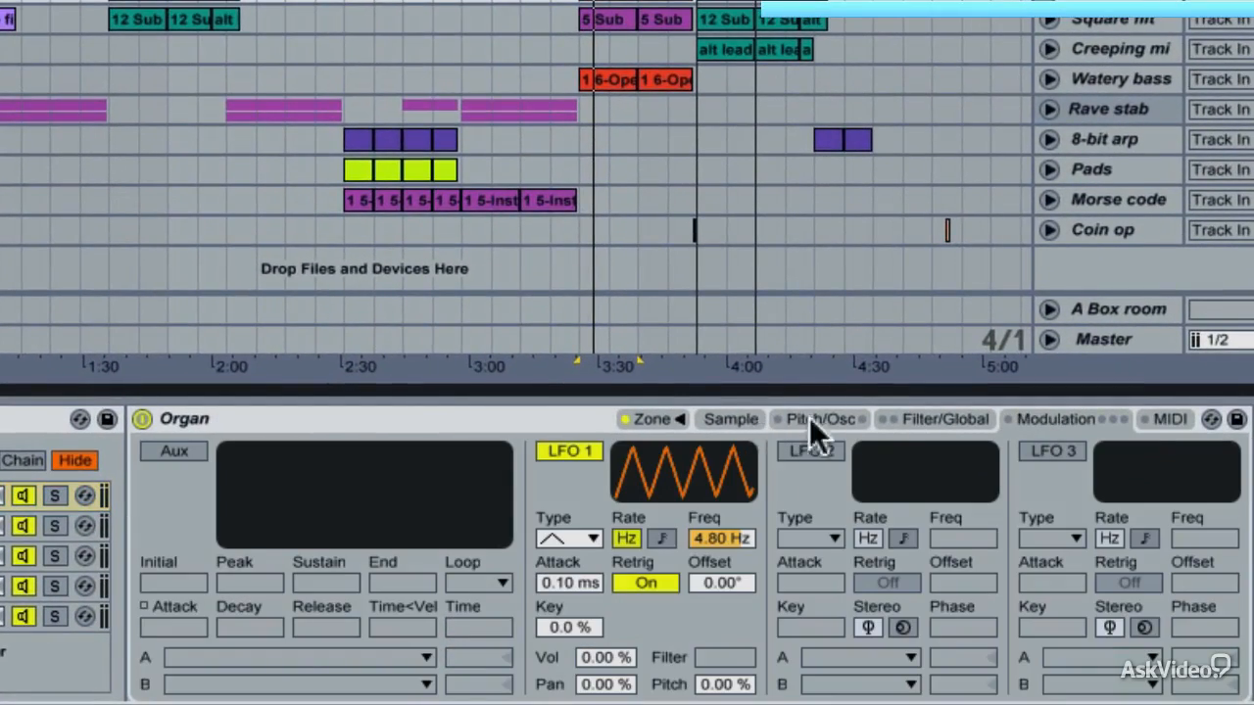
click(948, 418)
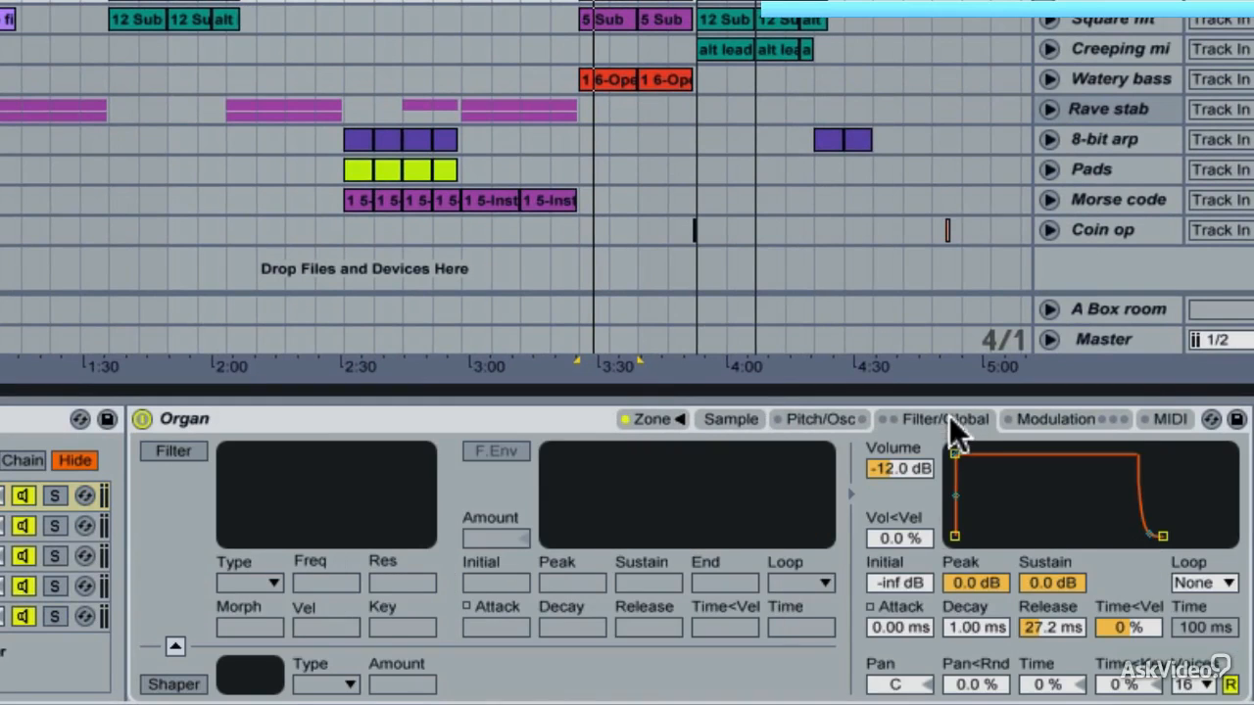
Map the Organ Sampler's volume envelope attack to Macro 6 of the instrument rack.
click(892, 624)
right_click(892, 624)
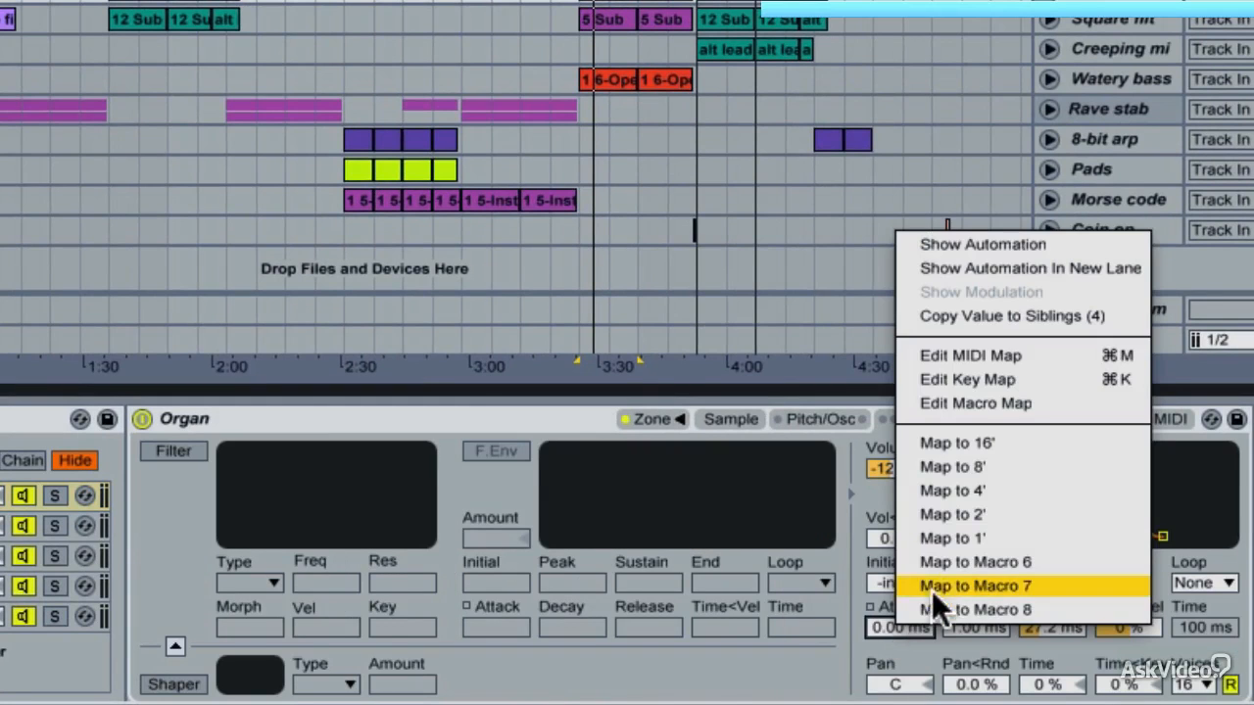
click(941, 565)
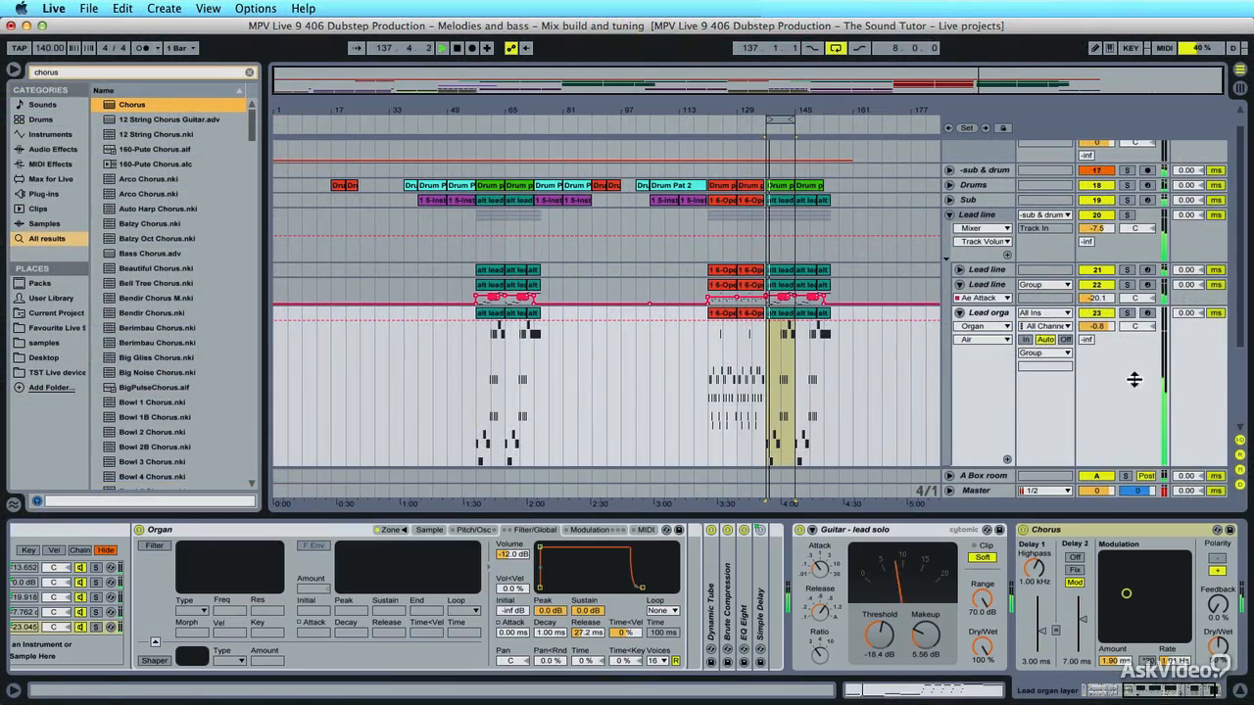
Solo the Lead organ track, set its Chorus modulation to 0.52 ms at about 3.5 Hz, adjust Dry/Wet and unsolo it.
click(1126, 312)
drag(1125, 593, 1152, 614)
click(1214, 644)
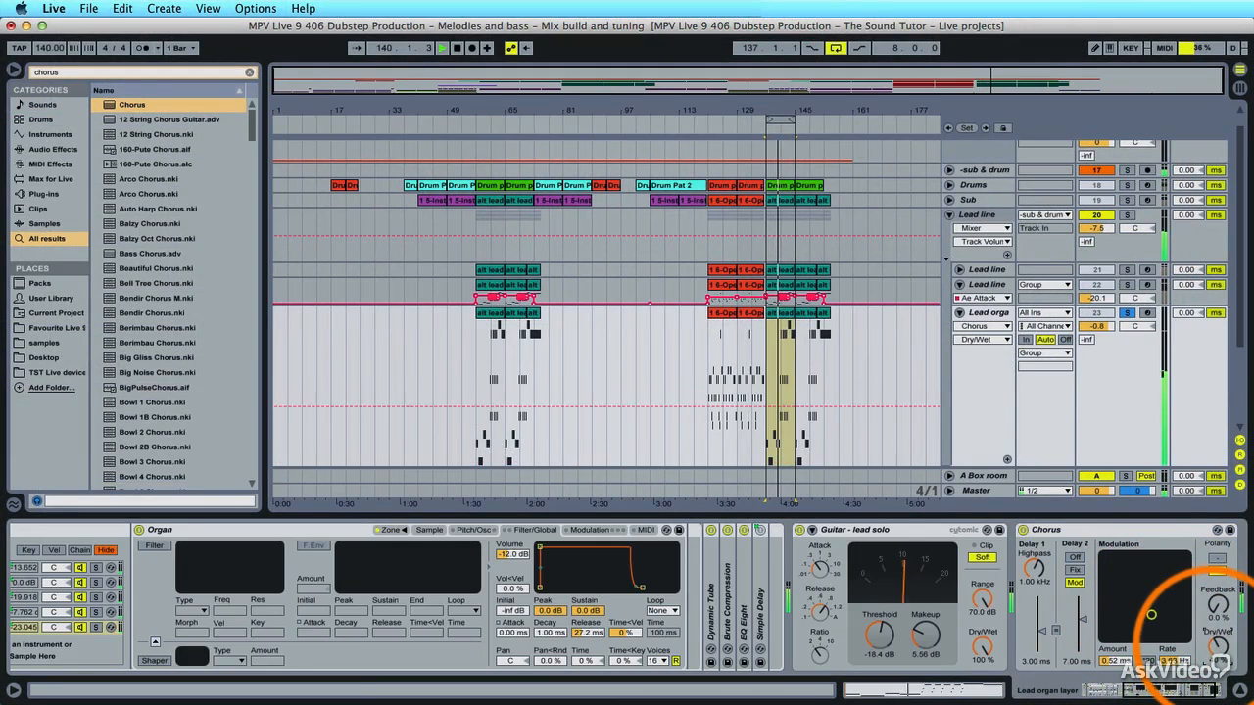
click(1126, 312)
Set the Lead organ track's volume to 2.9 dB and check it briefly in solo.
drag(1095, 326, 1095, 314)
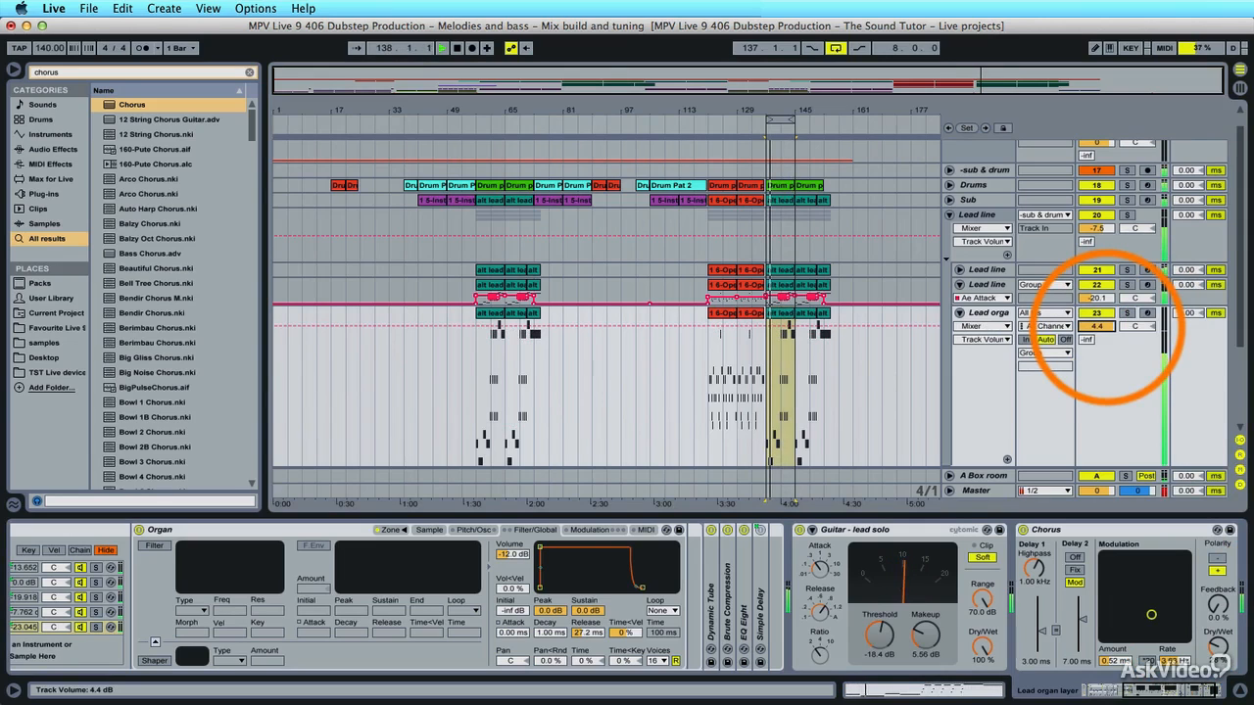
drag(1095, 314, 1095, 322)
click(1126, 313)
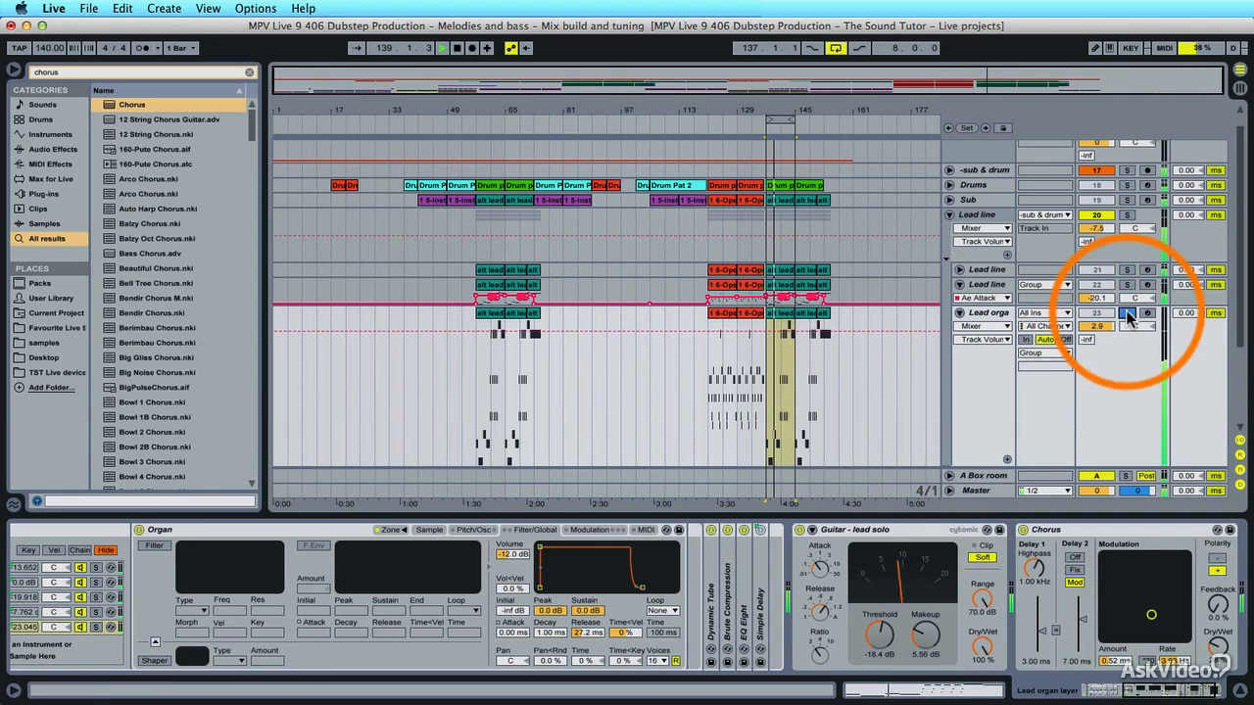
click(1126, 314)
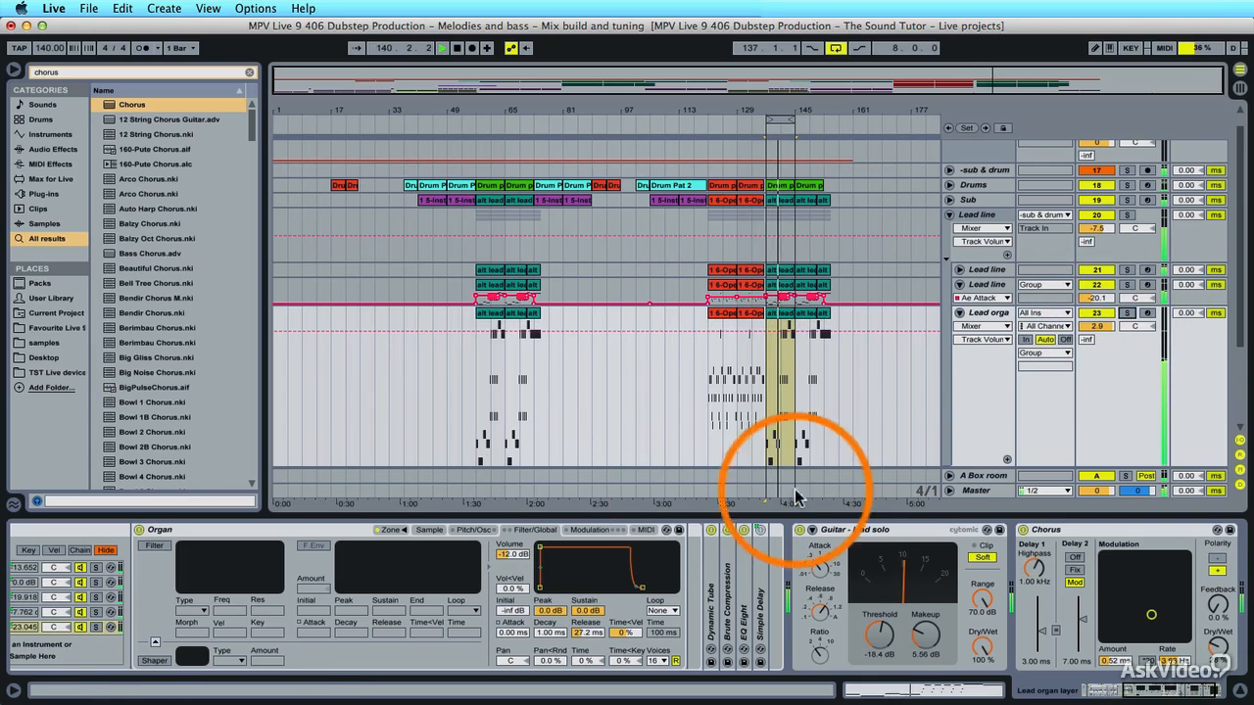
Select the Lead line group track, search for "EQ" and add EQ Eight after its Limiter.
click(722, 271)
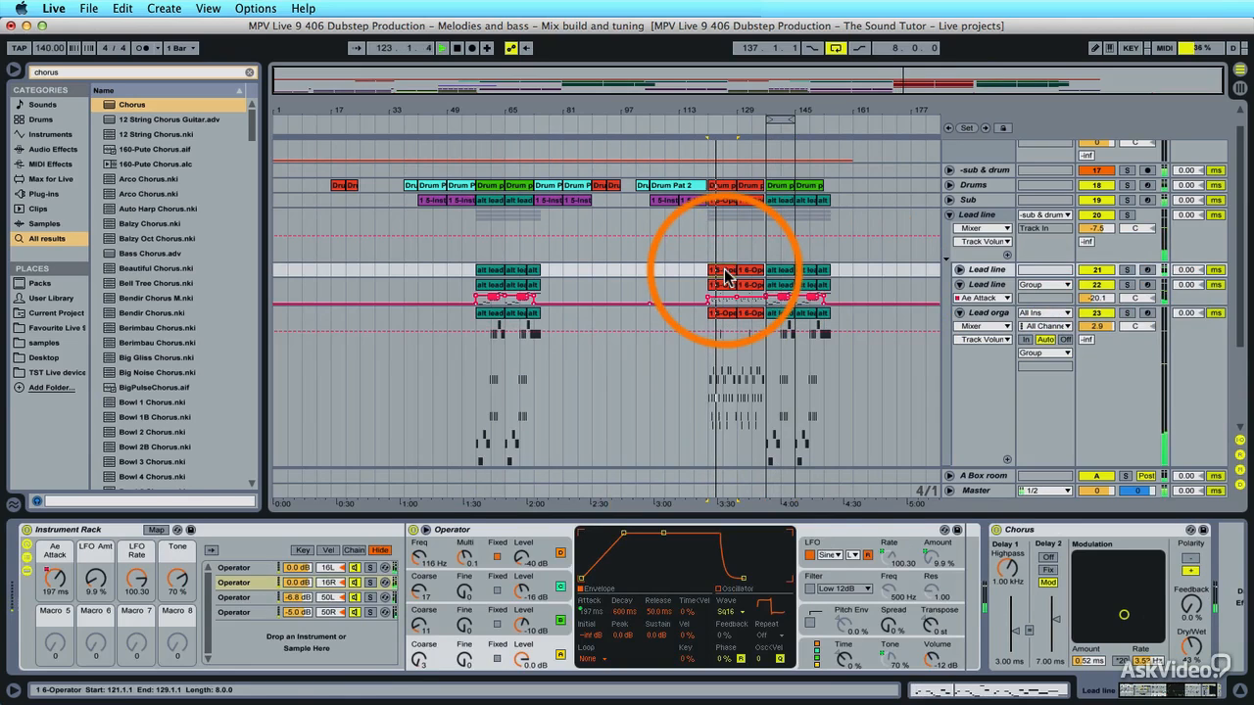
click(970, 214)
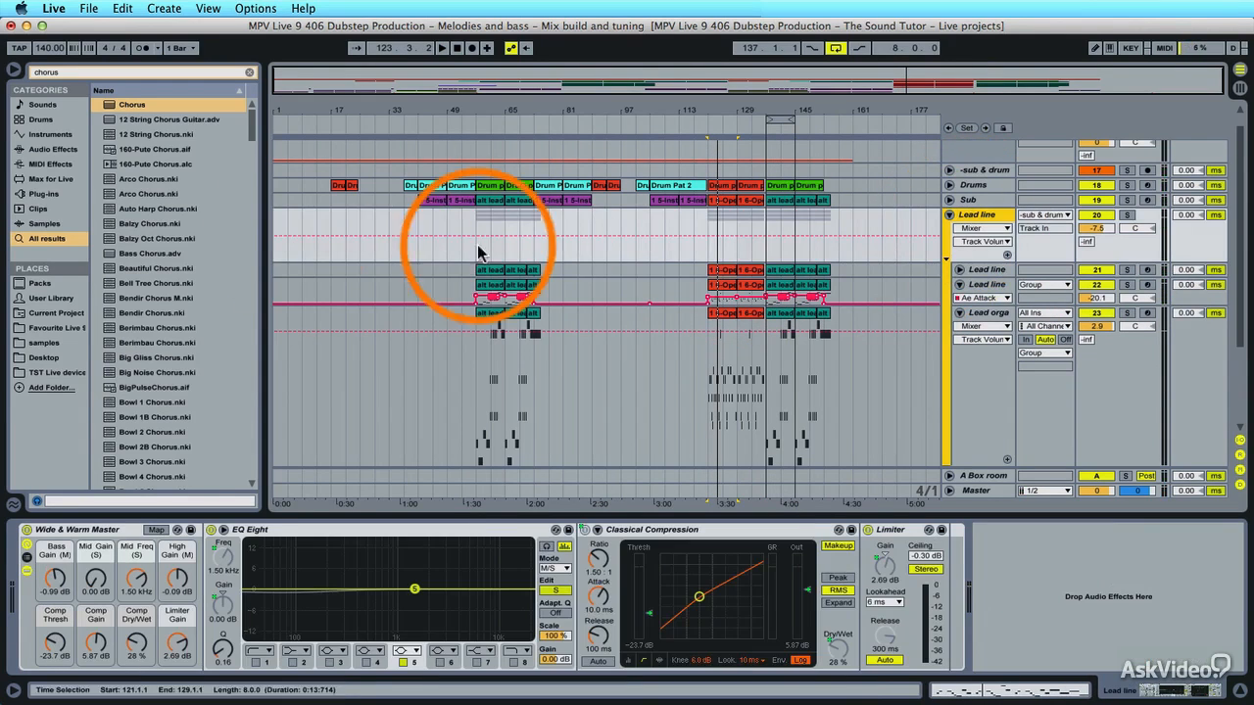
key(super+f)
text(EQ)
key(Down)
key(Return)
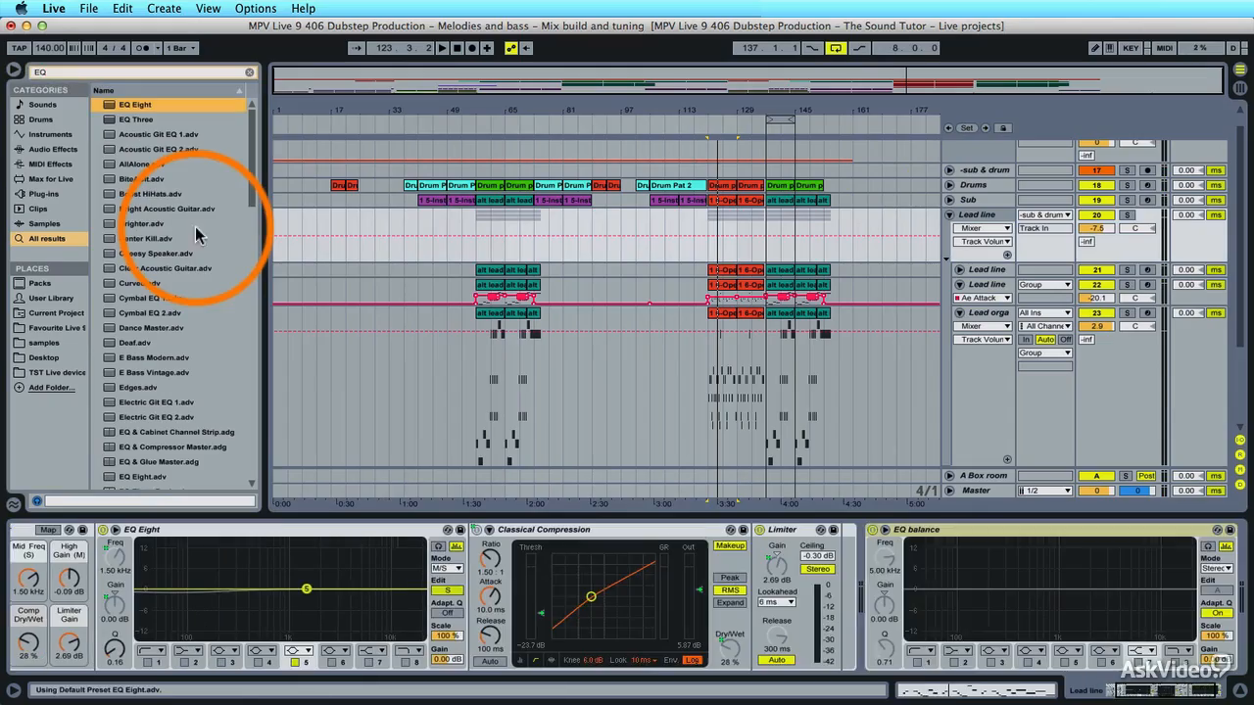
Enable a raised x4 low cut on band 1 of the group's EQ and a band 8 high cut at 13.0 kHz, Q 0.56.
click(917, 663)
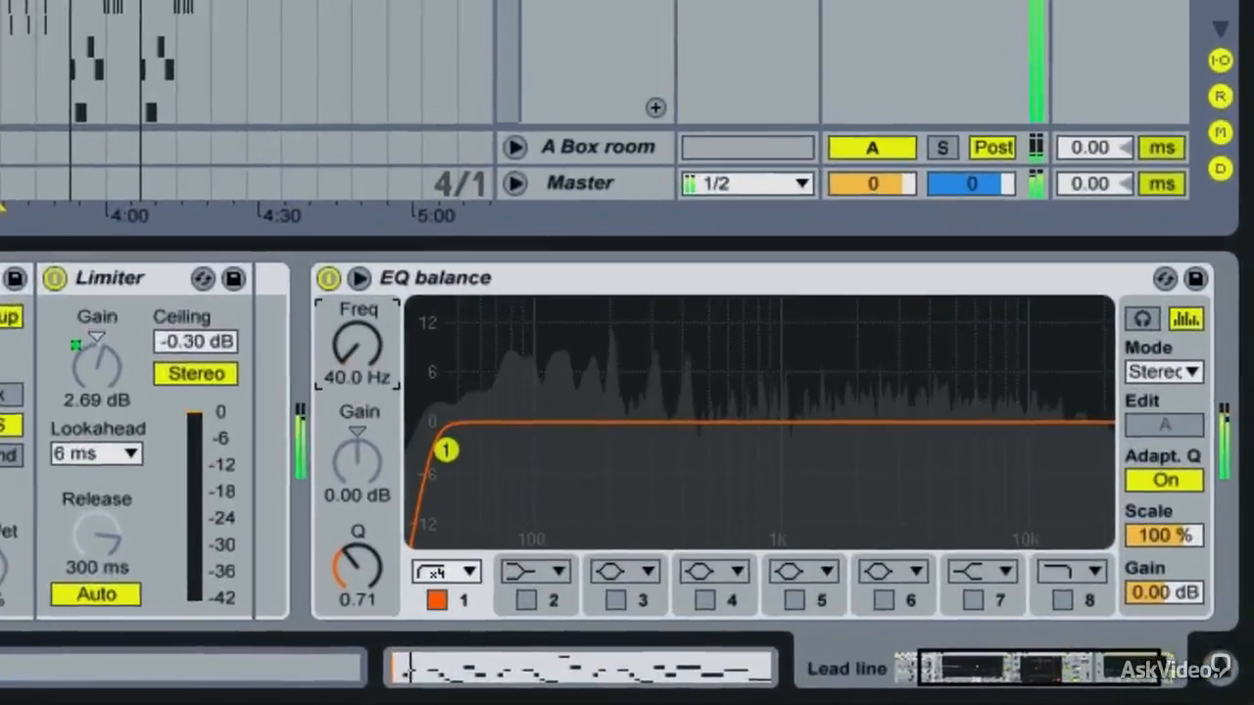
drag(885, 556, 885, 534)
mouse_move(136, 251)
mouse_down()
mouse_move(112, 295)
mouse_move(101, 261)
mouse_up()
click(1003, 568)
drag(84, 512, 85, 534)
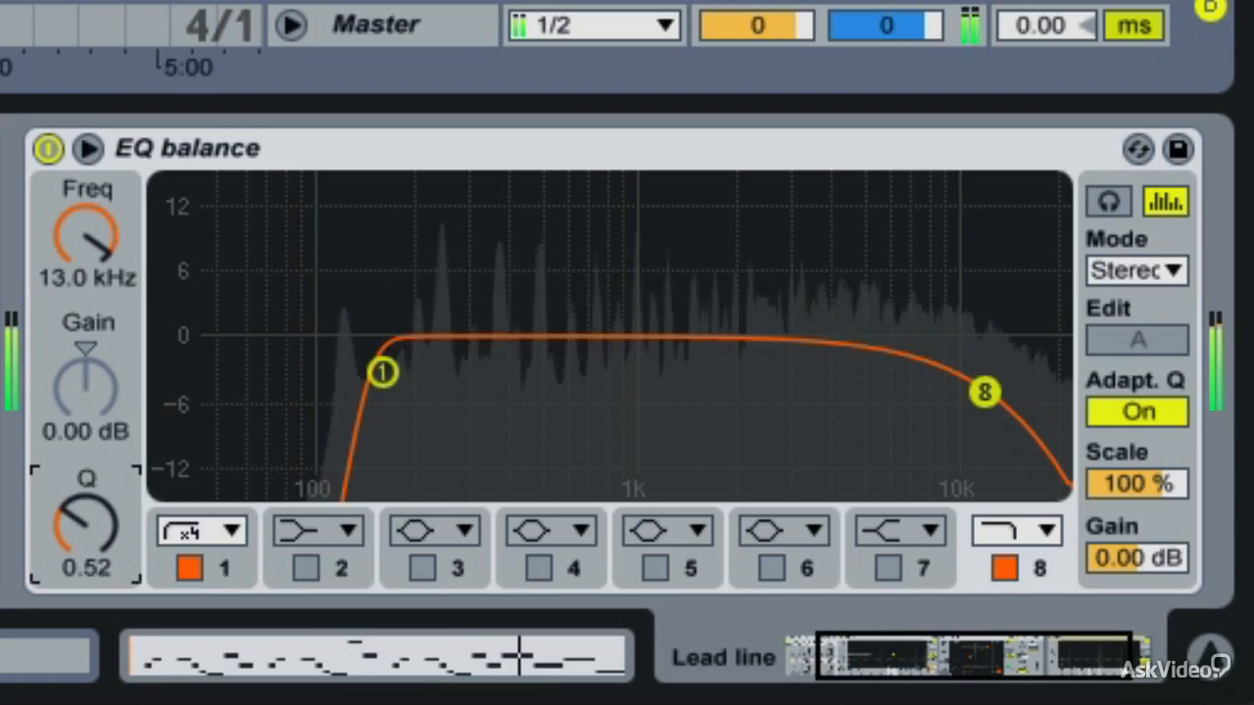
Enable EQ band 4 and find a resonance at 329 Hz, cutting it by 3.33 dB with Q 1.27.
click(539, 568)
mouse_move(541, 336)
mouse_down()
mouse_move(484, 266)
mouse_move(457, 261)
mouse_move(559, 268)
mouse_move(487, 279)
mouse_up()
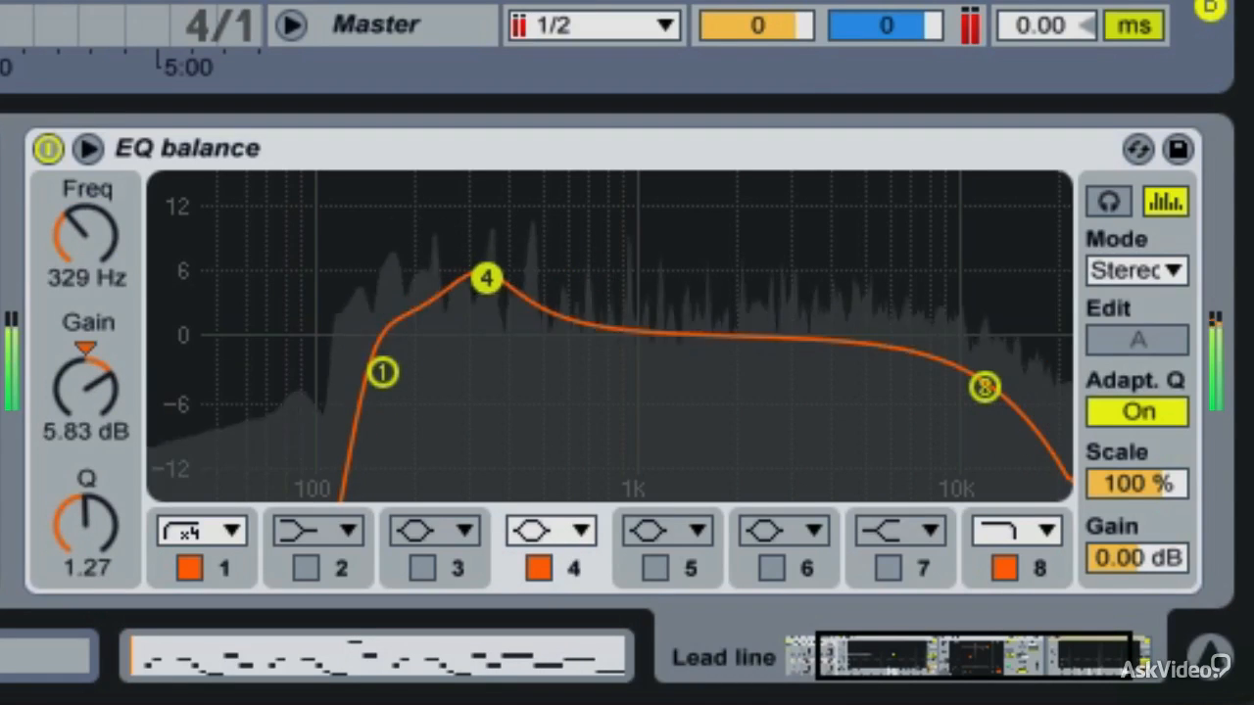
drag(67, 421, 66, 468)
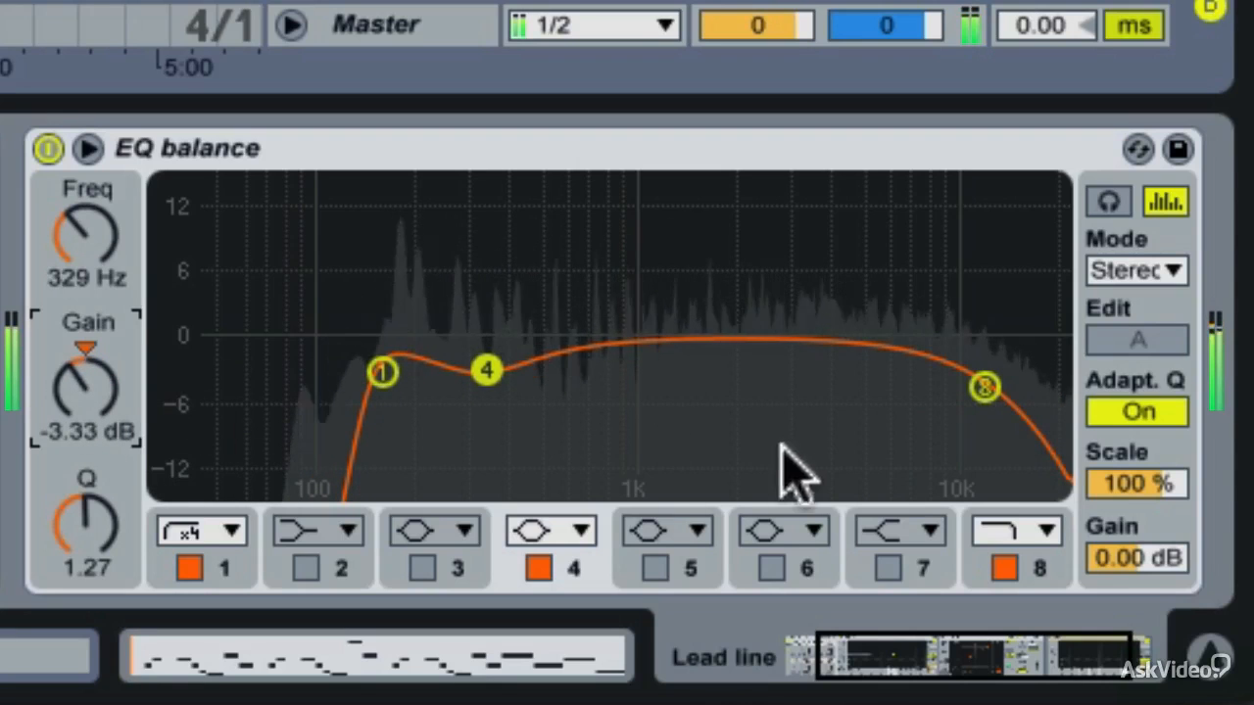
Enable EQ band 5 and cut 4.76 dB at 1.47 kHz with Q 1.24.
click(657, 567)
mouse_move(730, 340)
mouse_down()
mouse_move(620, 301)
mouse_move(539, 249)
mouse_move(573, 252)
mouse_move(560, 253)
mouse_up()
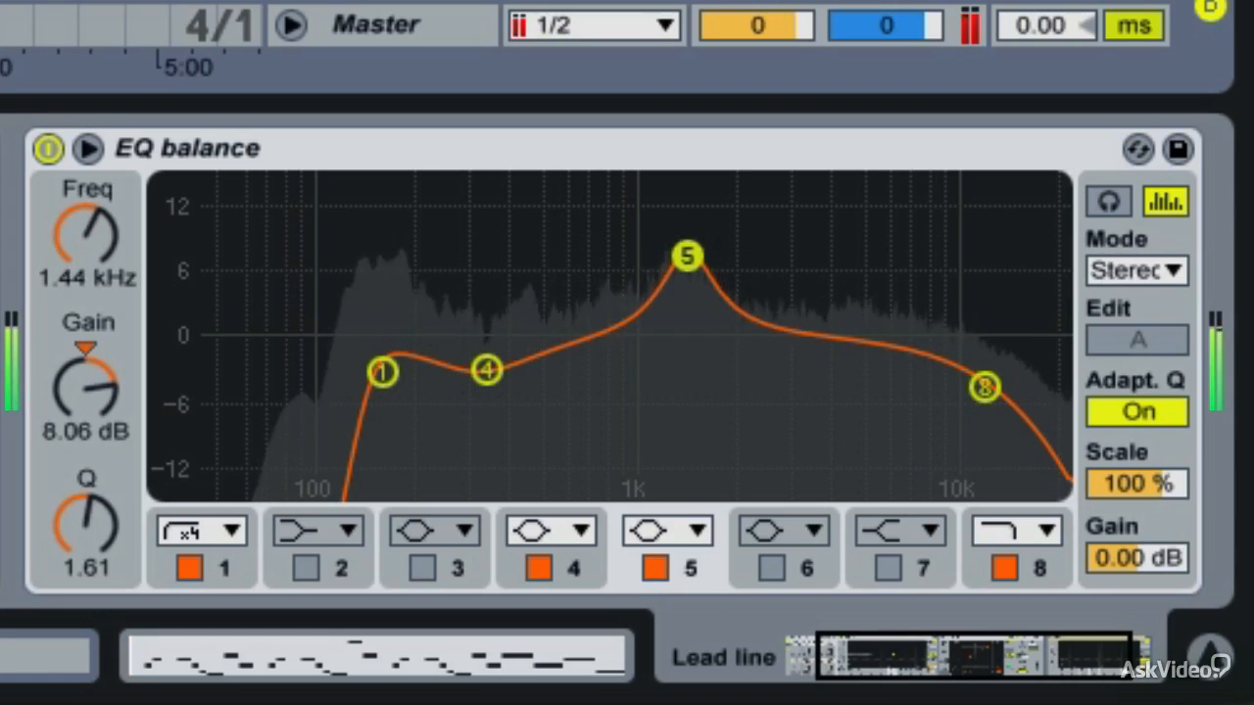
drag(117, 361, 118, 392)
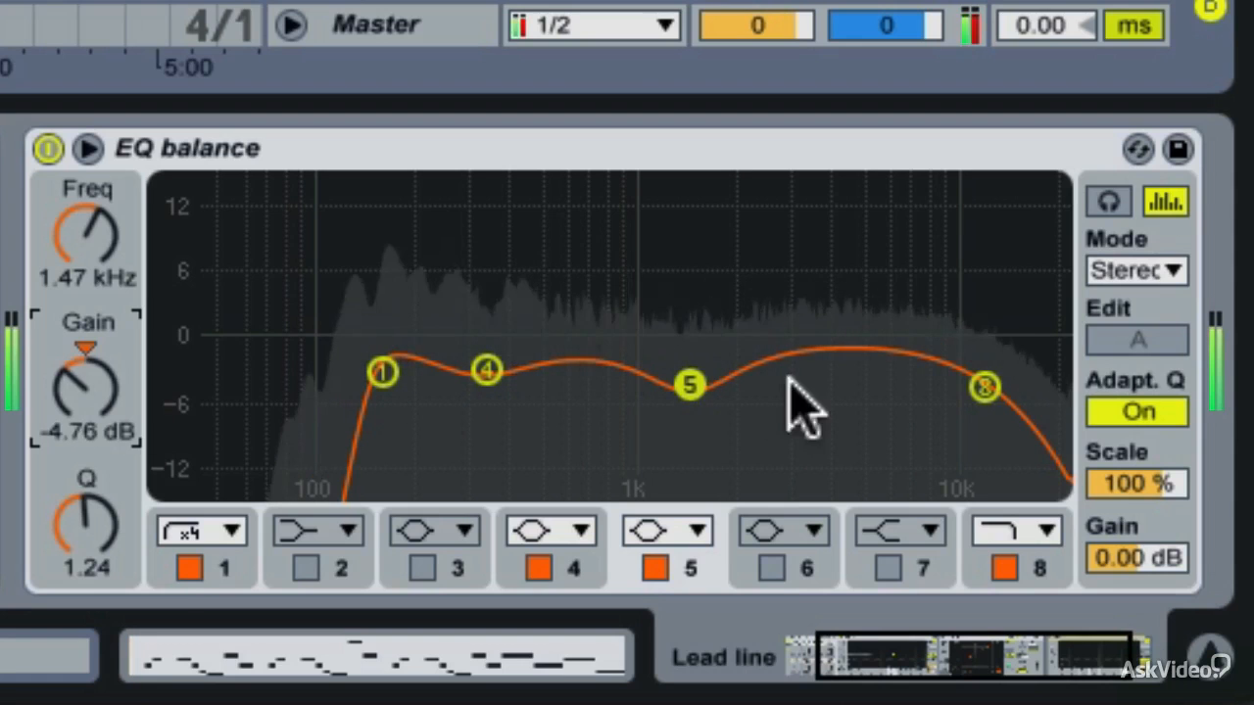
Boost EQ band 6 by 4.59 dB at 8.05 kHz with Q 0.71, and lower the band 8 high cut to 10.4 kHz.
click(770, 567)
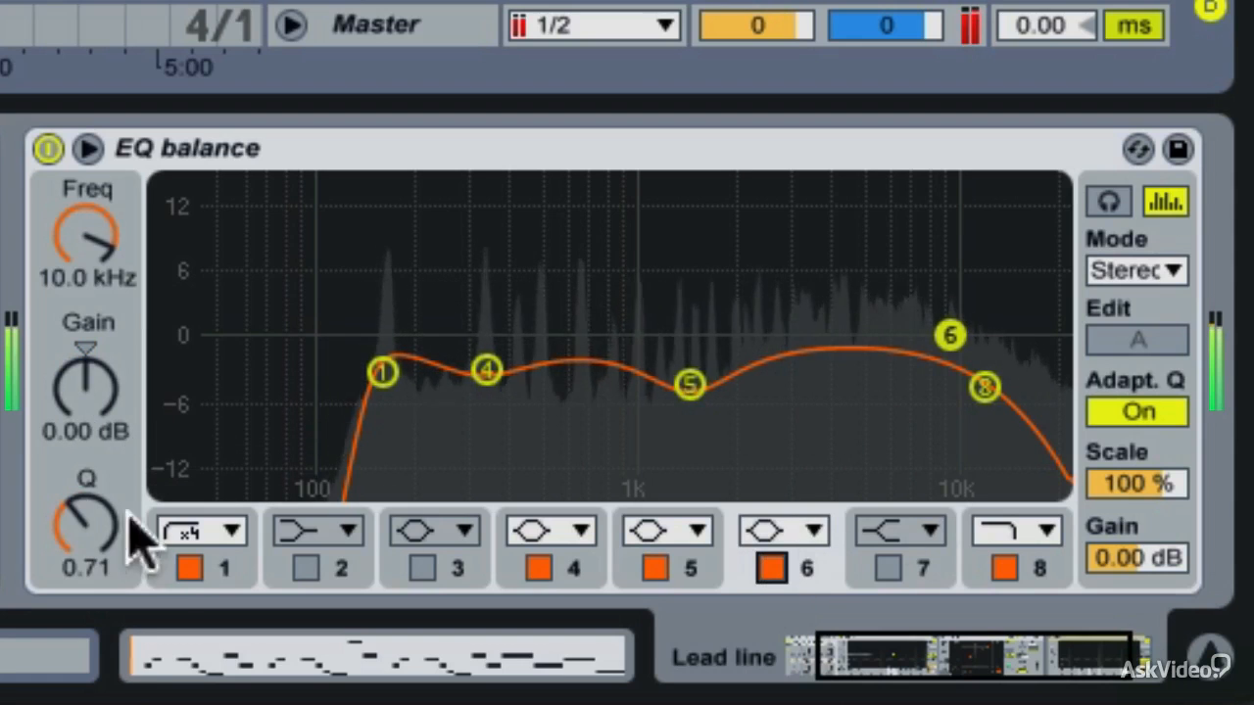
drag(86, 416, 87, 398)
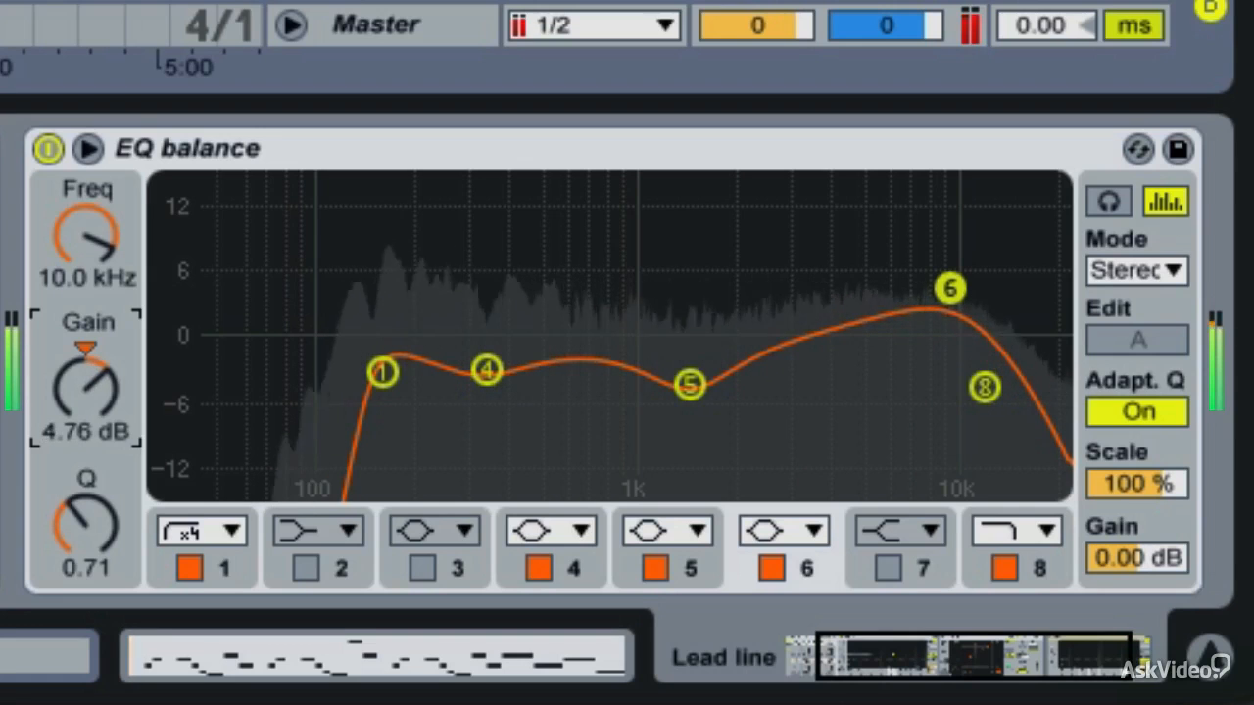
click(1026, 556)
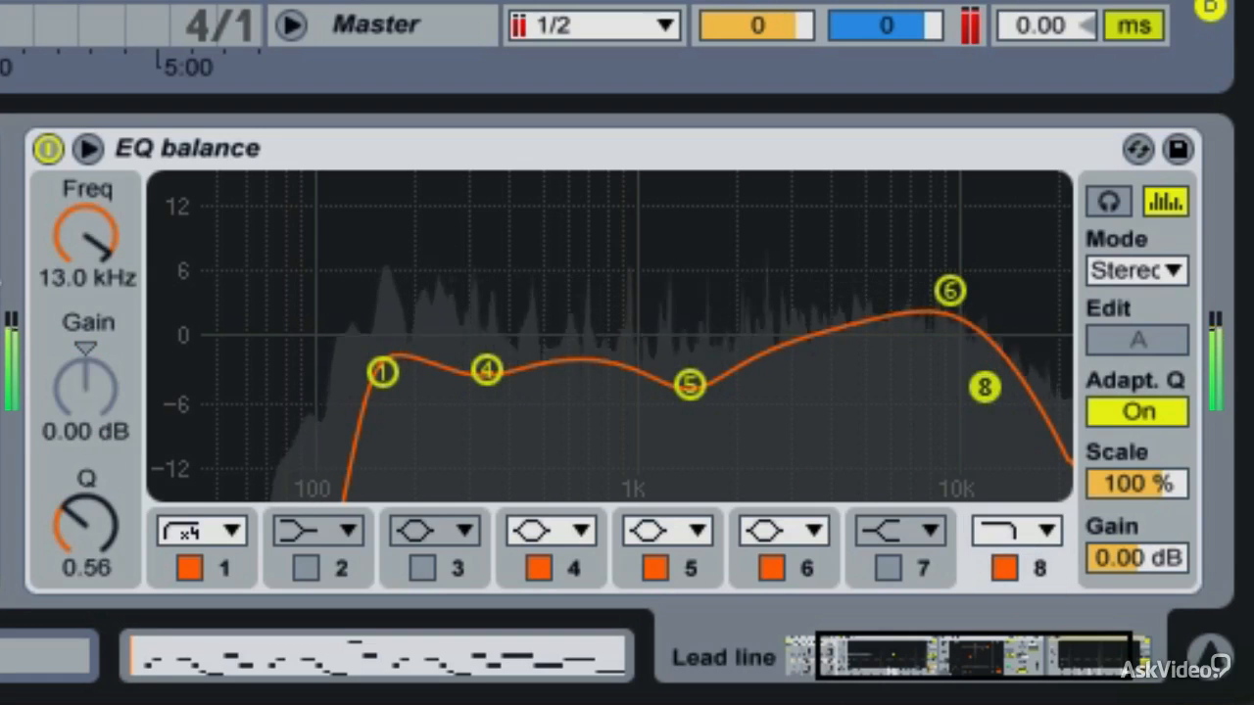
drag(54, 257, 93, 238)
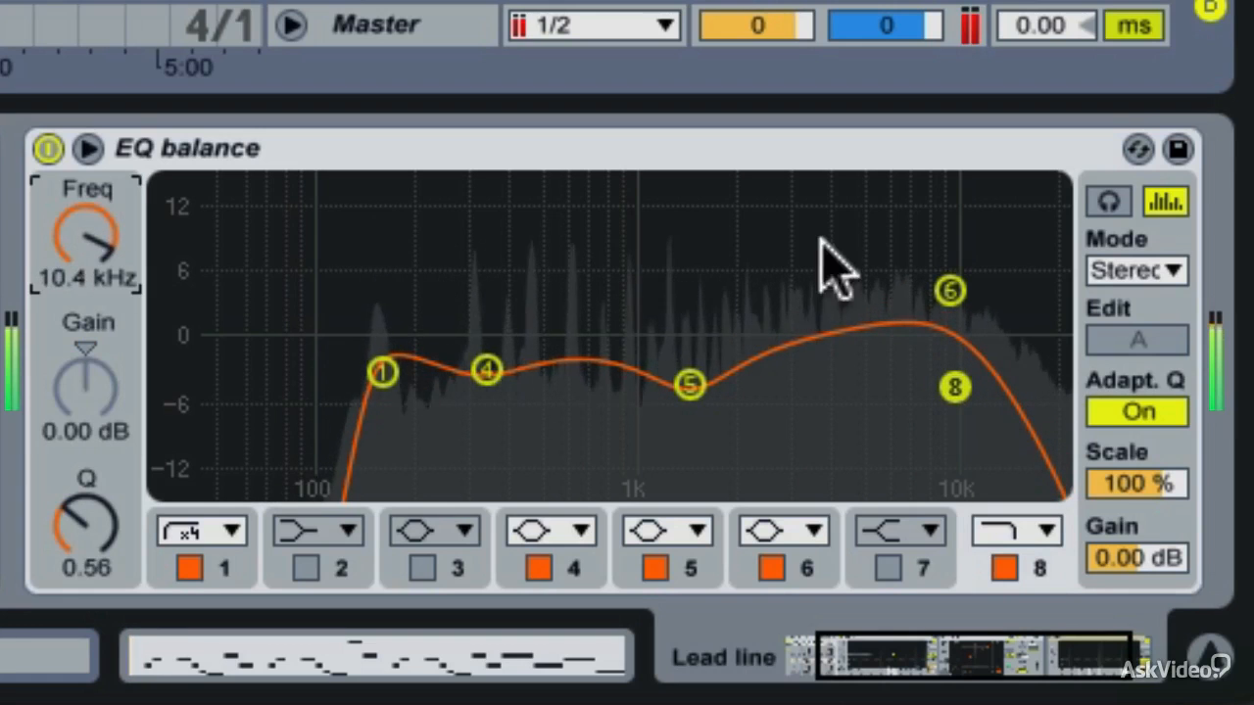
drag(946, 290, 914, 290)
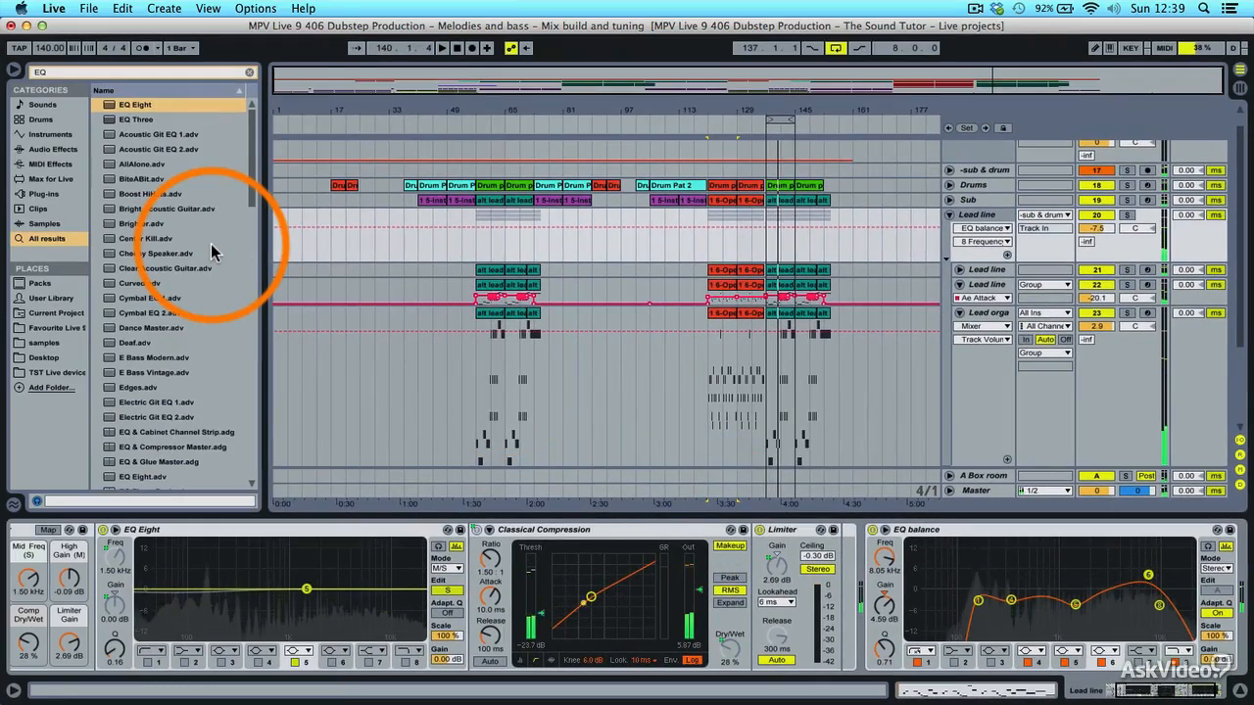
Search for "saturato" and add Saturator between the Limiter and the EQ on the Lead line group.
key(super+f)
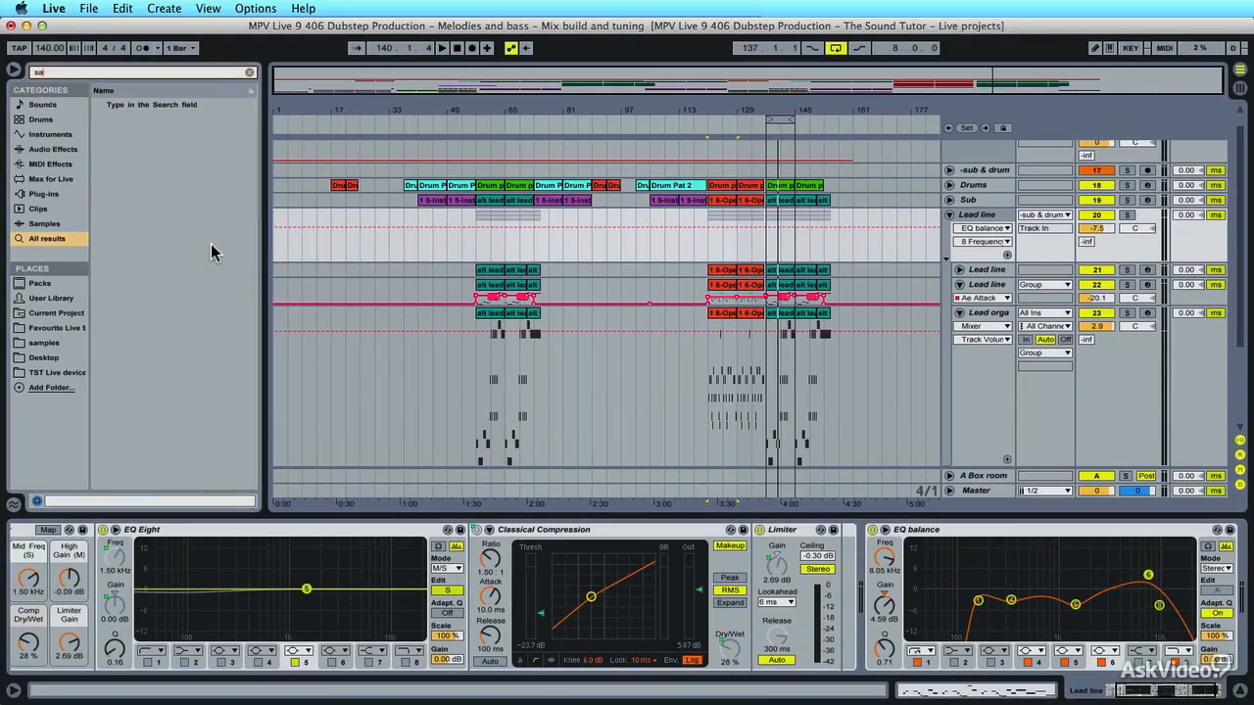
text(saturato)
click(861, 554)
key(Return)
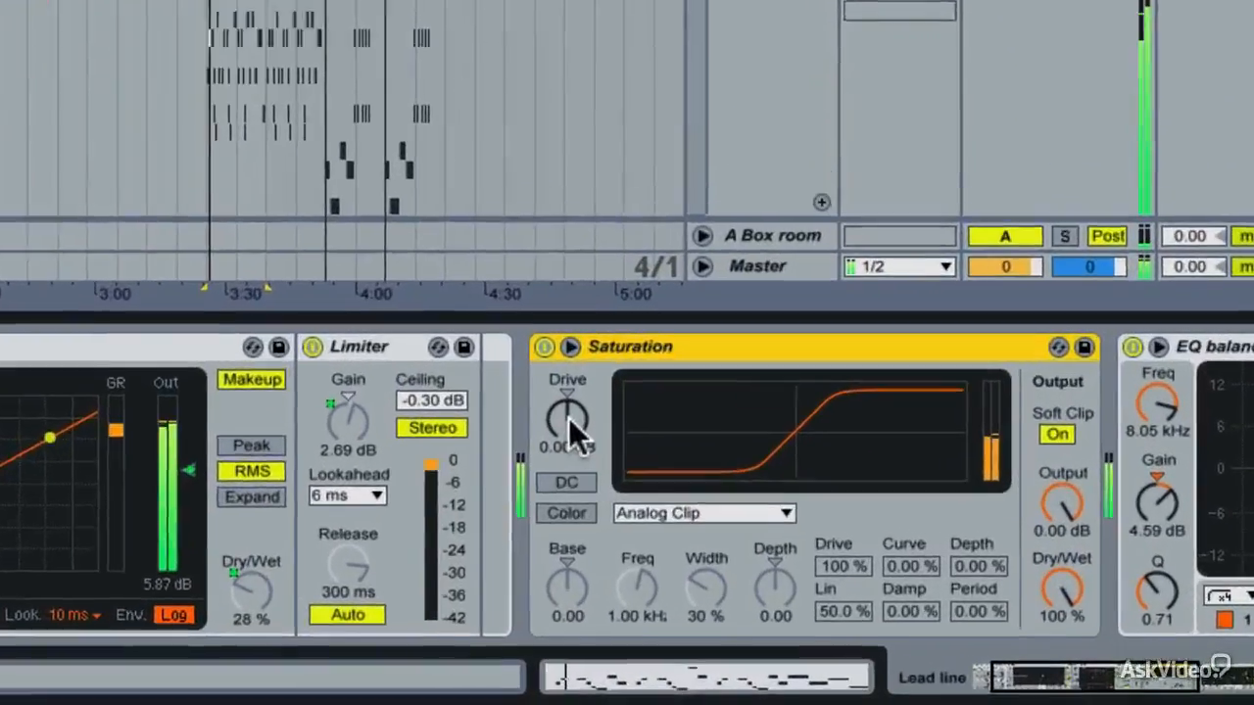
Try the Saturator at 3.54 dB drive and compare the sound with DC filtering on and off.
drag(883, 564, 882, 554)
drag(365, 323, 366, 308)
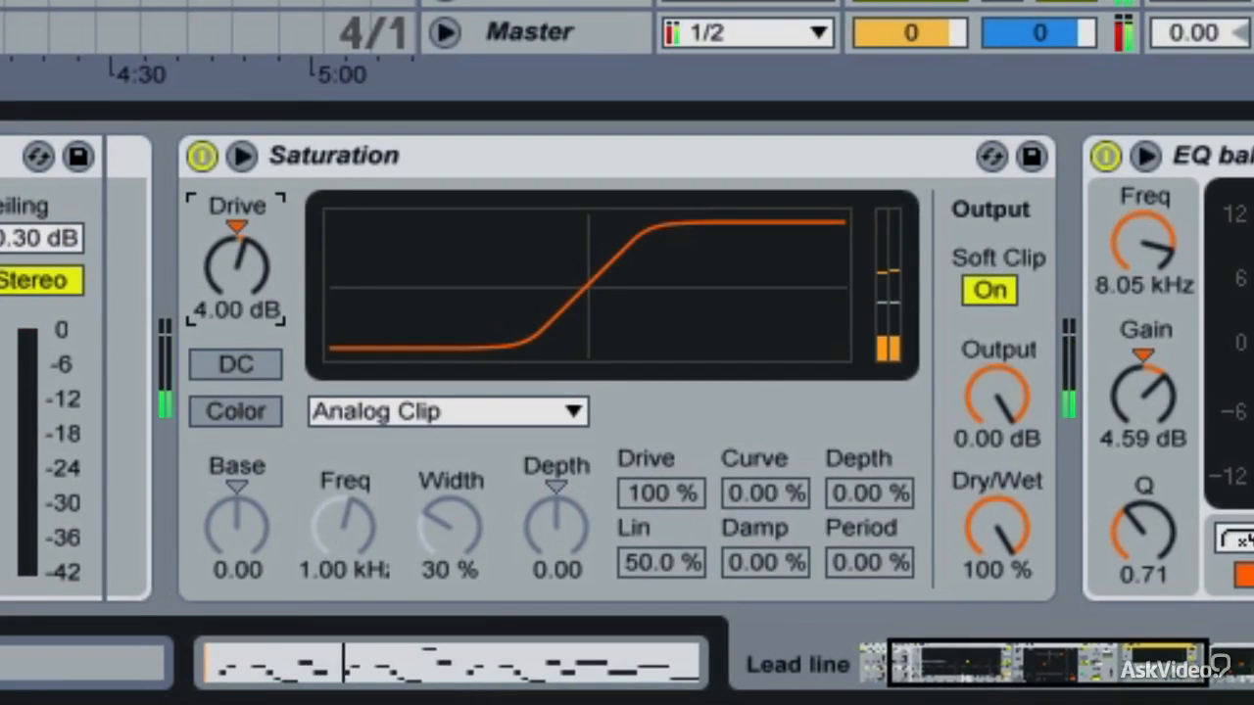
drag(236, 264, 236, 268)
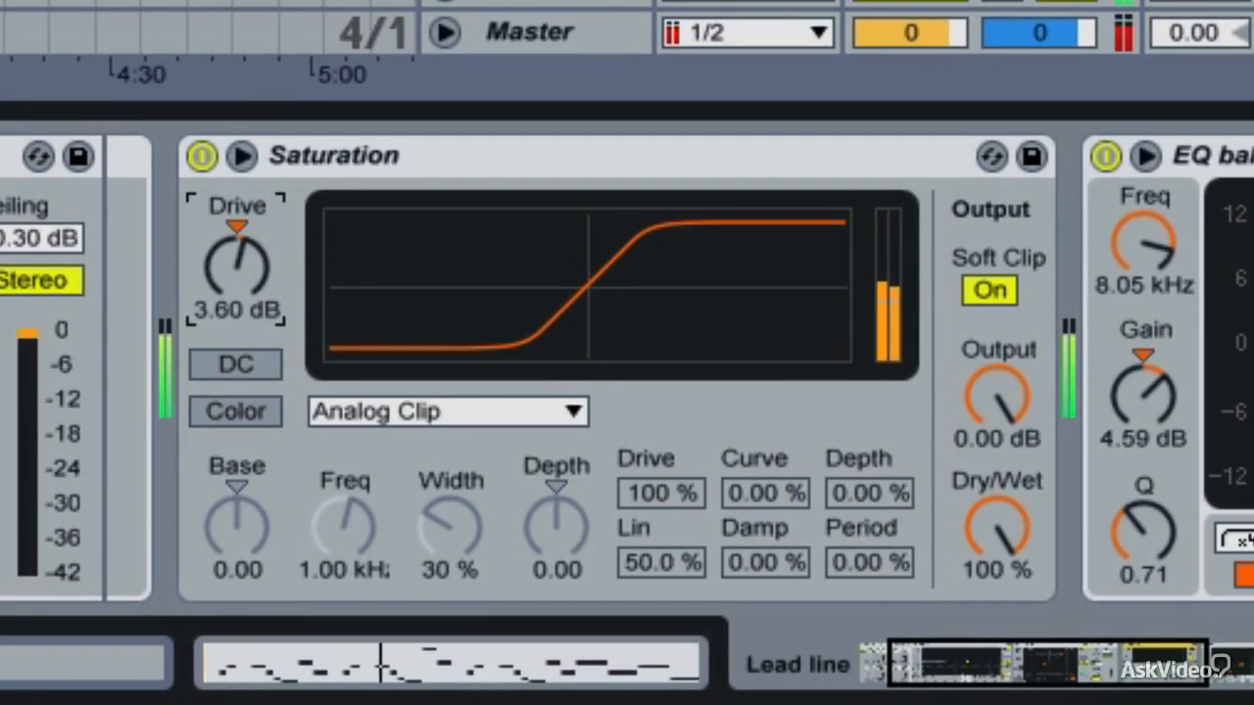
click(245, 365)
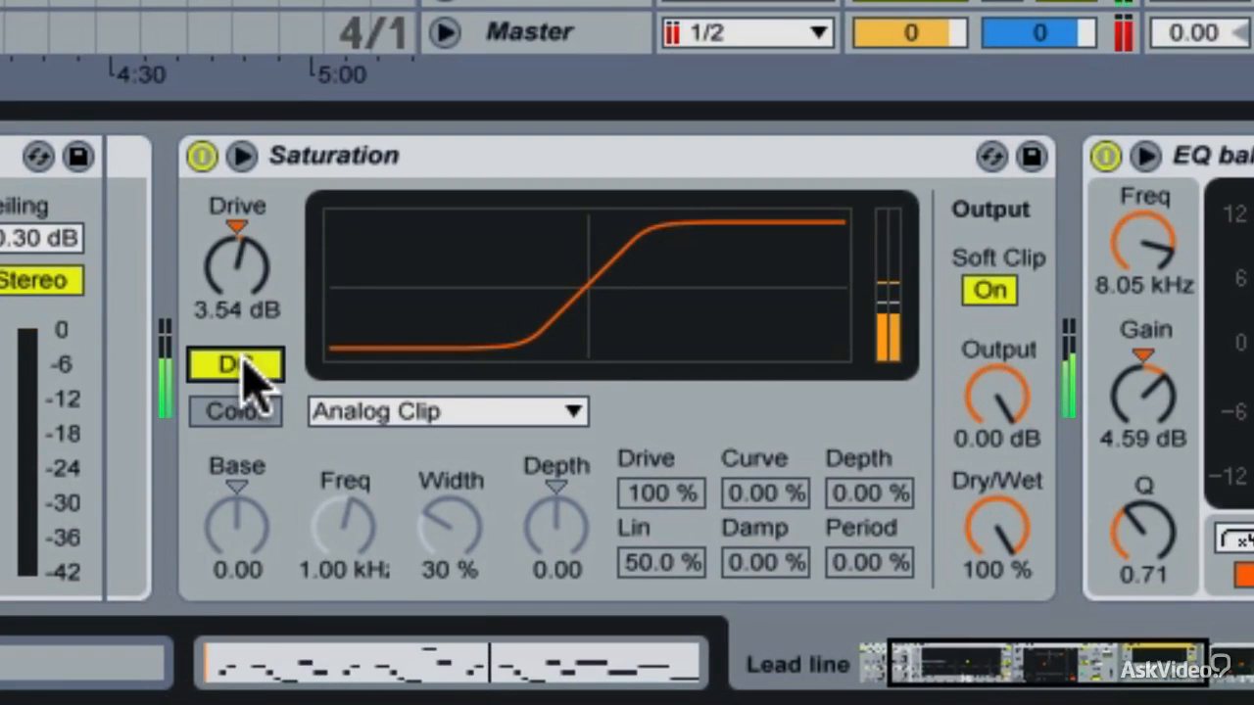
click(245, 365)
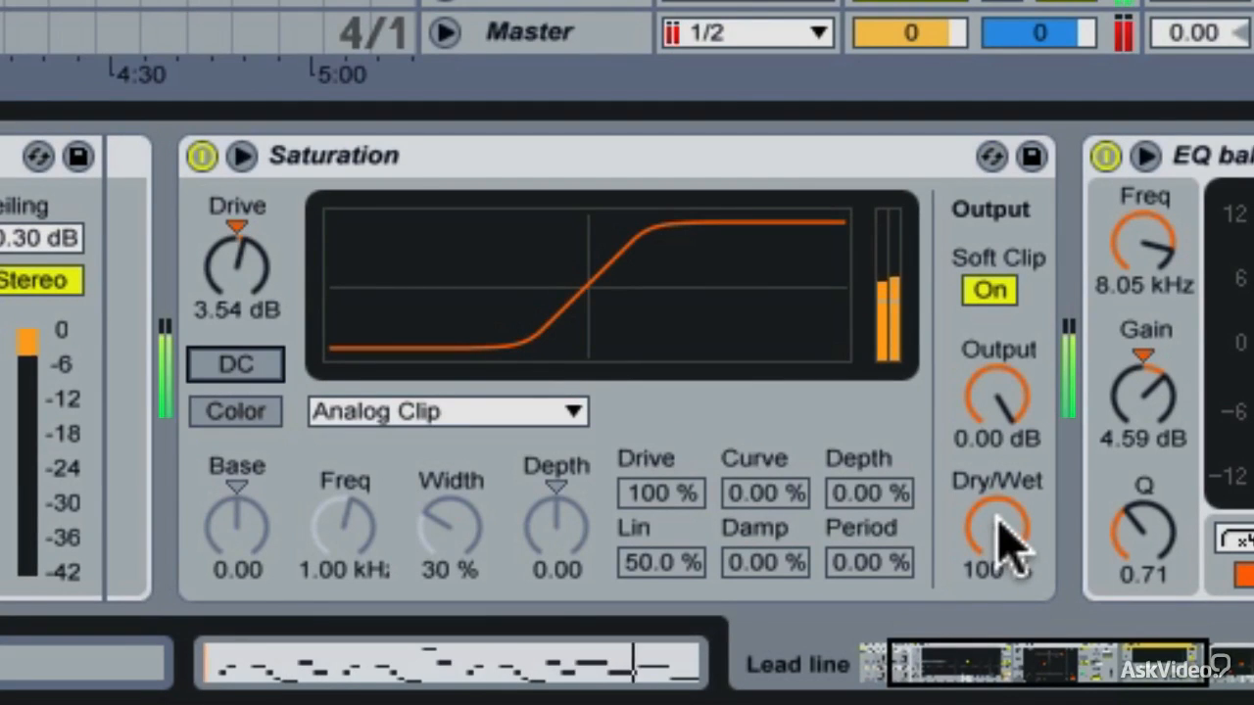
Set the Saturator's drive to 12.5 dB and blend it in at about 28% Dry/Wet.
drag(999, 519, 999, 666)
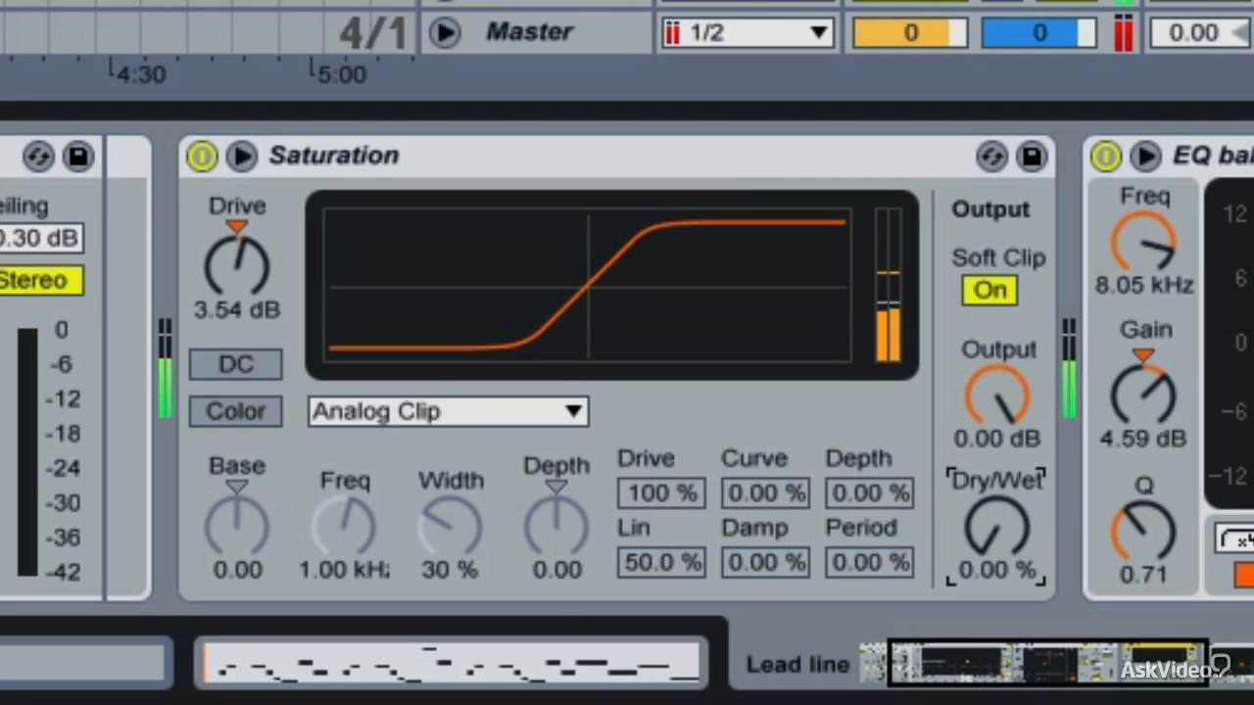
drag(256, 268, 257, 230)
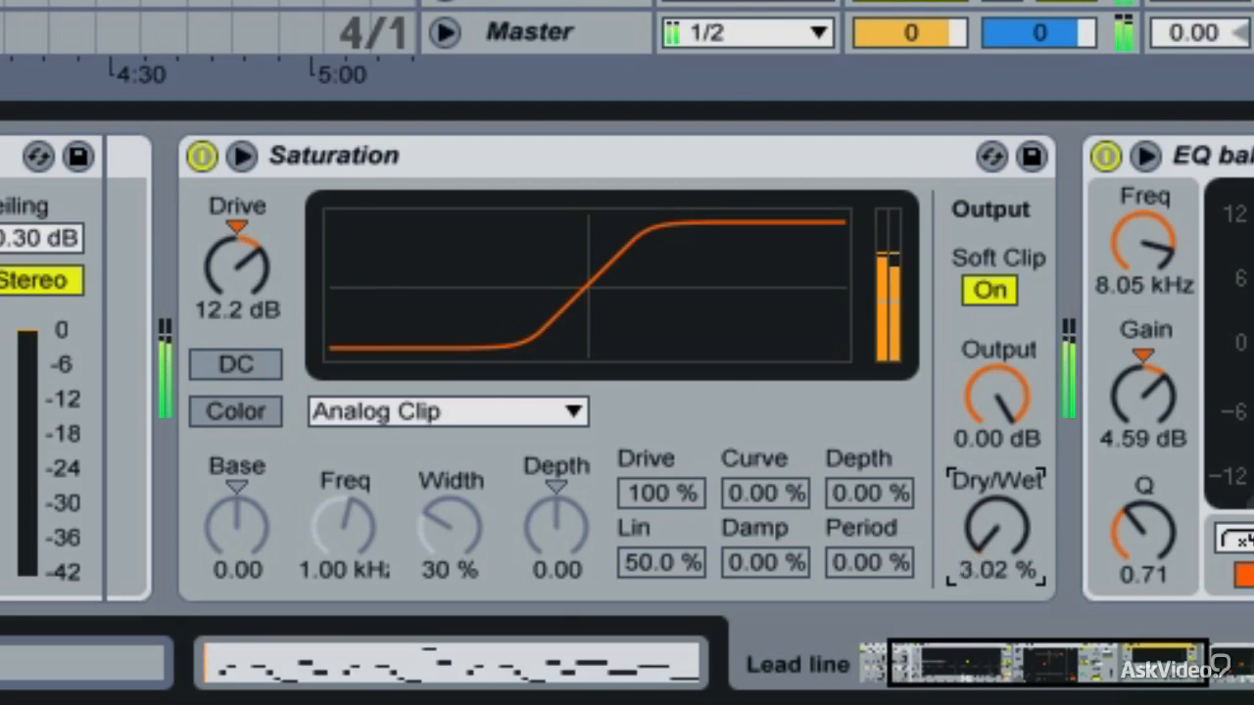
drag(997, 529, 997, 497)
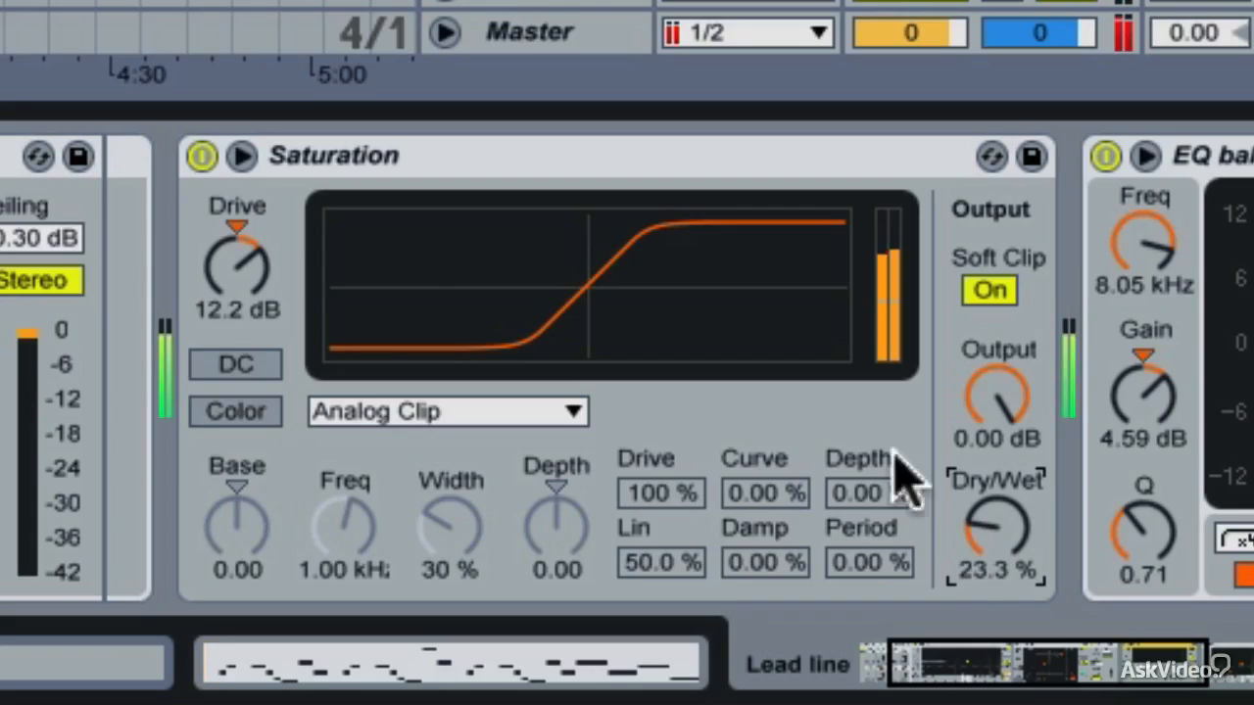
mouse_move(257, 242)
mouse_down()
mouse_move(257, 209)
mouse_move(257, 235)
mouse_up()
drag(996, 498, 996, 532)
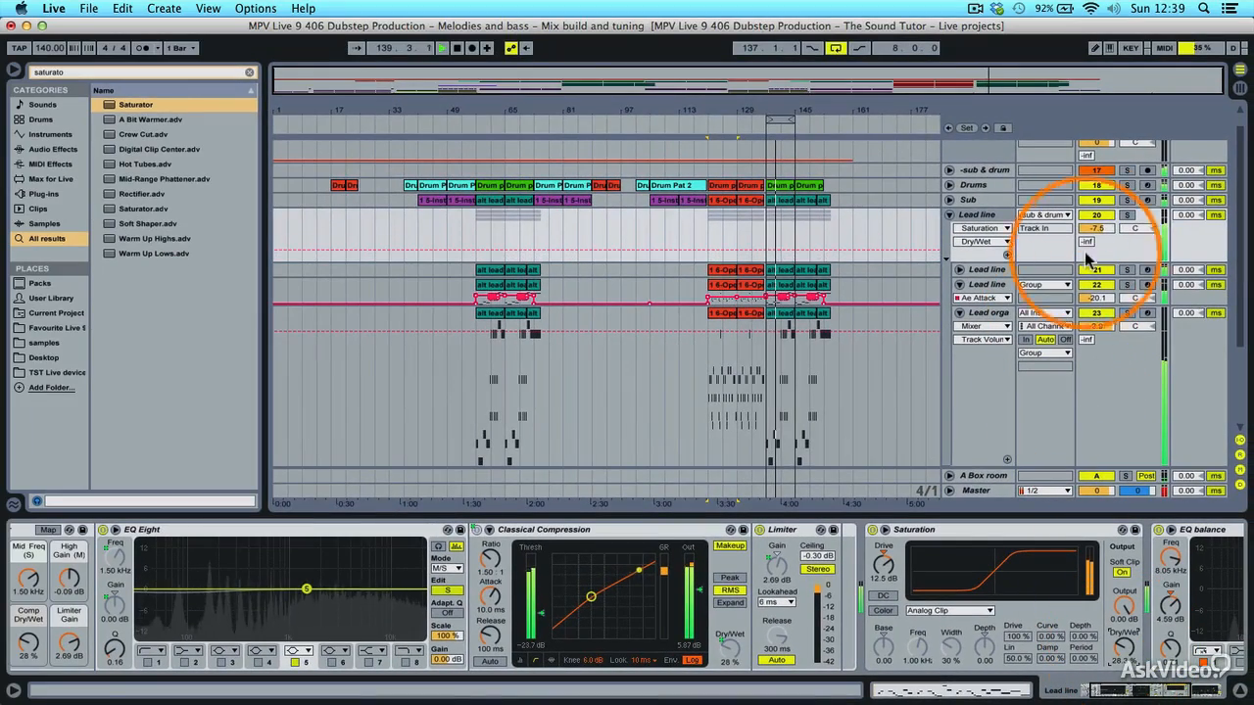
Set the Lead line group's send to the Box room return to -12 dB and fold the group.
drag(1091, 243, 1091, 195)
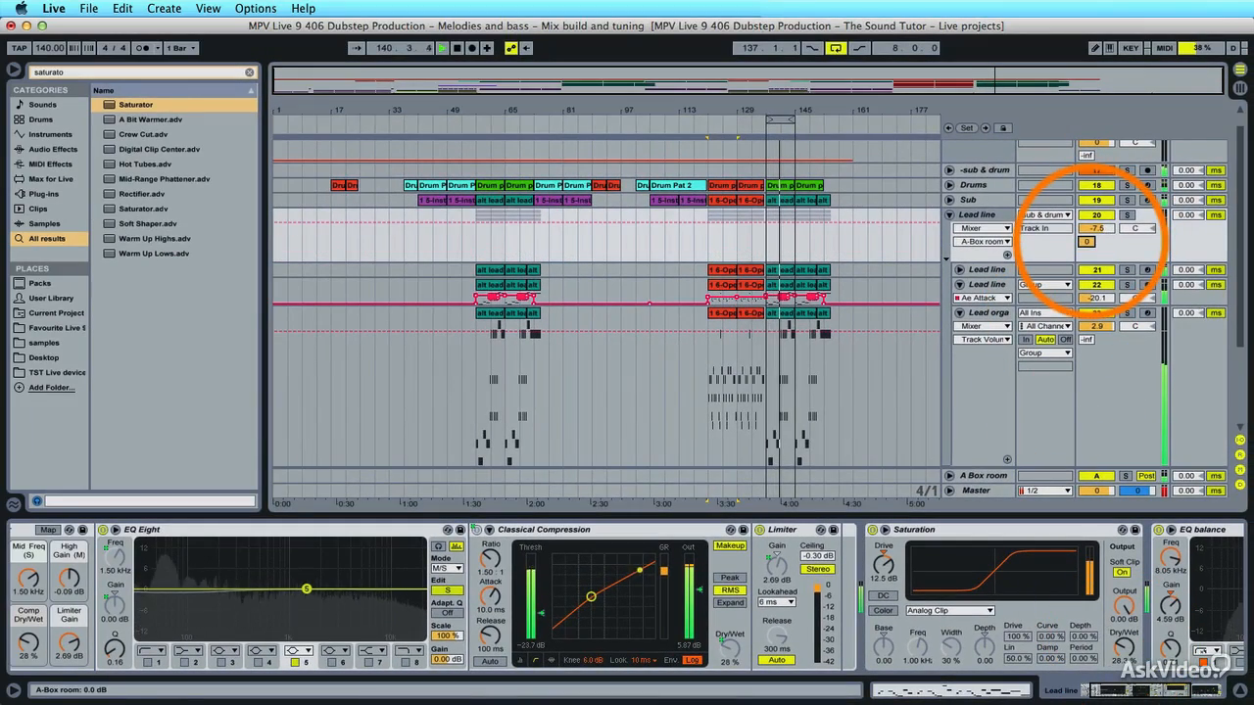
drag(1085, 241, 1085, 253)
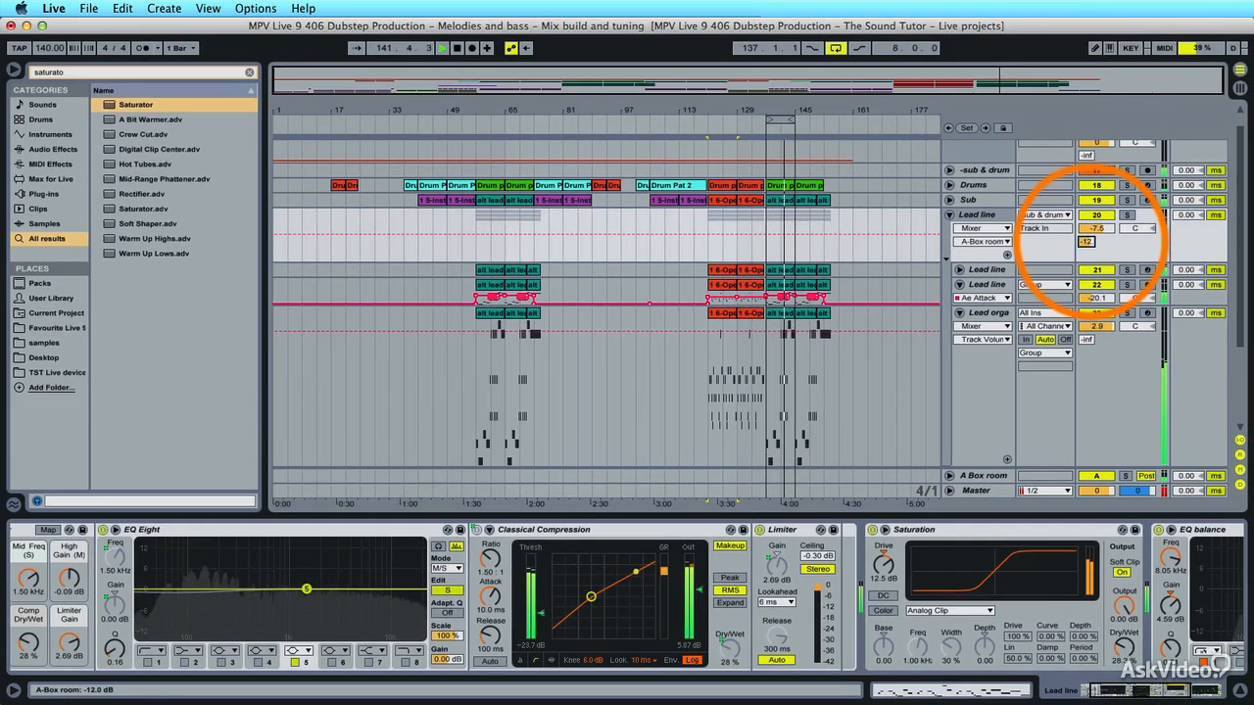
alt+click(949, 218)
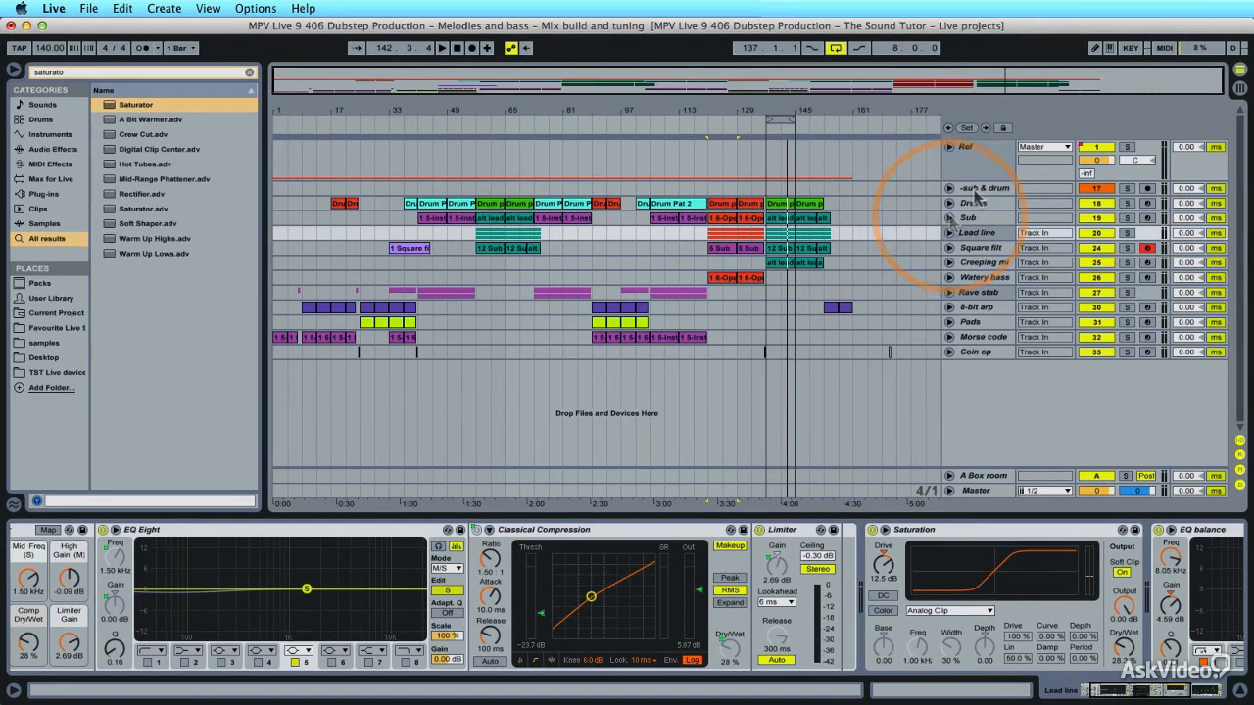
Enable band 8 as a high cut in the -sub & drums track's EQ balance, at 16.9 kHz with Q 0.39.
click(965, 188)
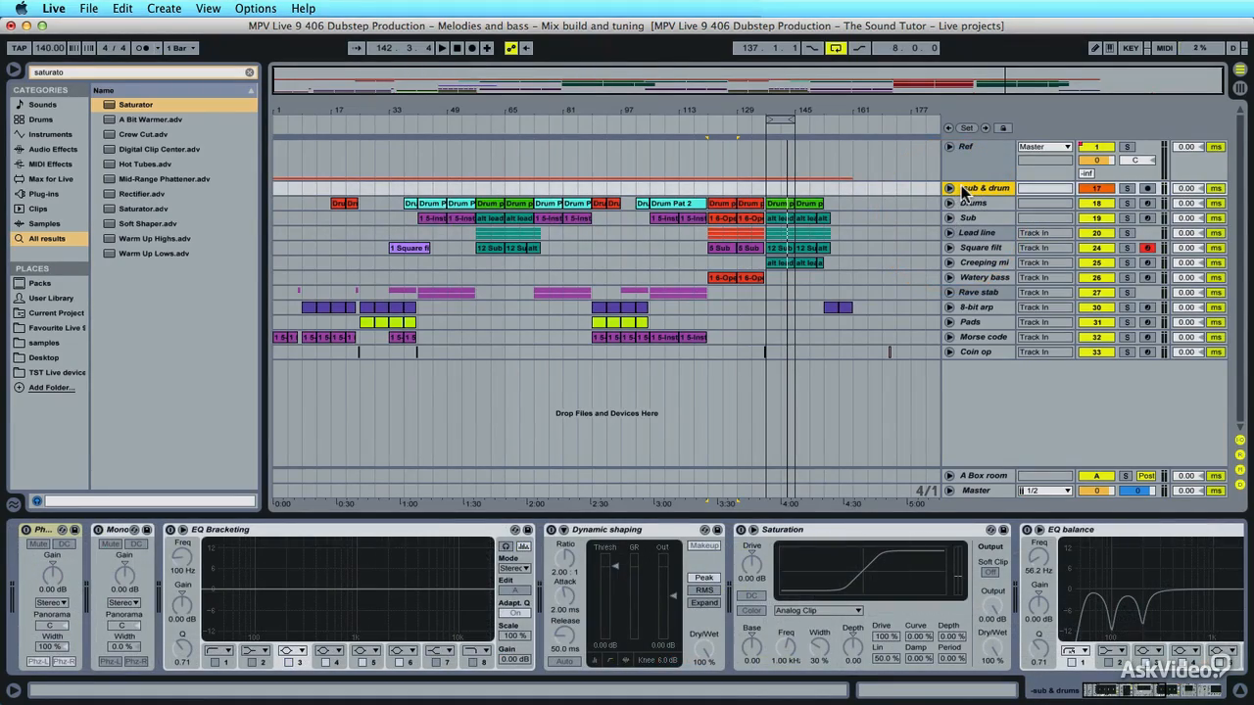
click(1165, 694)
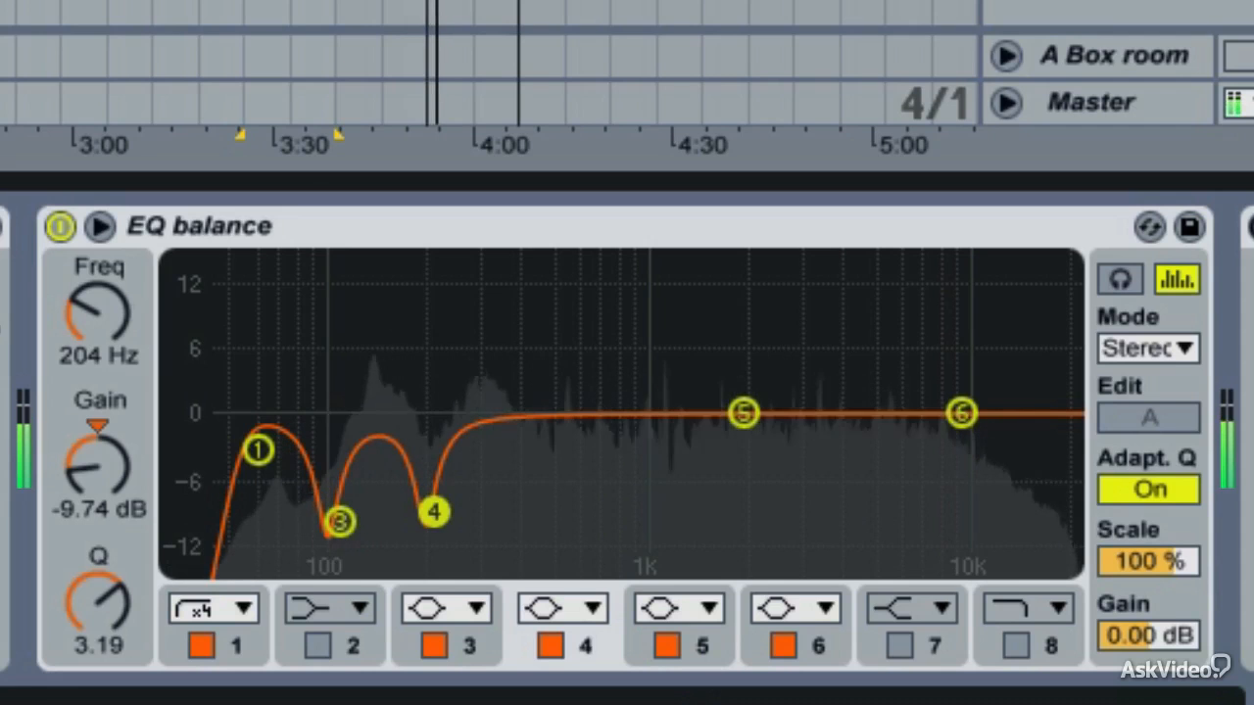
click(1016, 646)
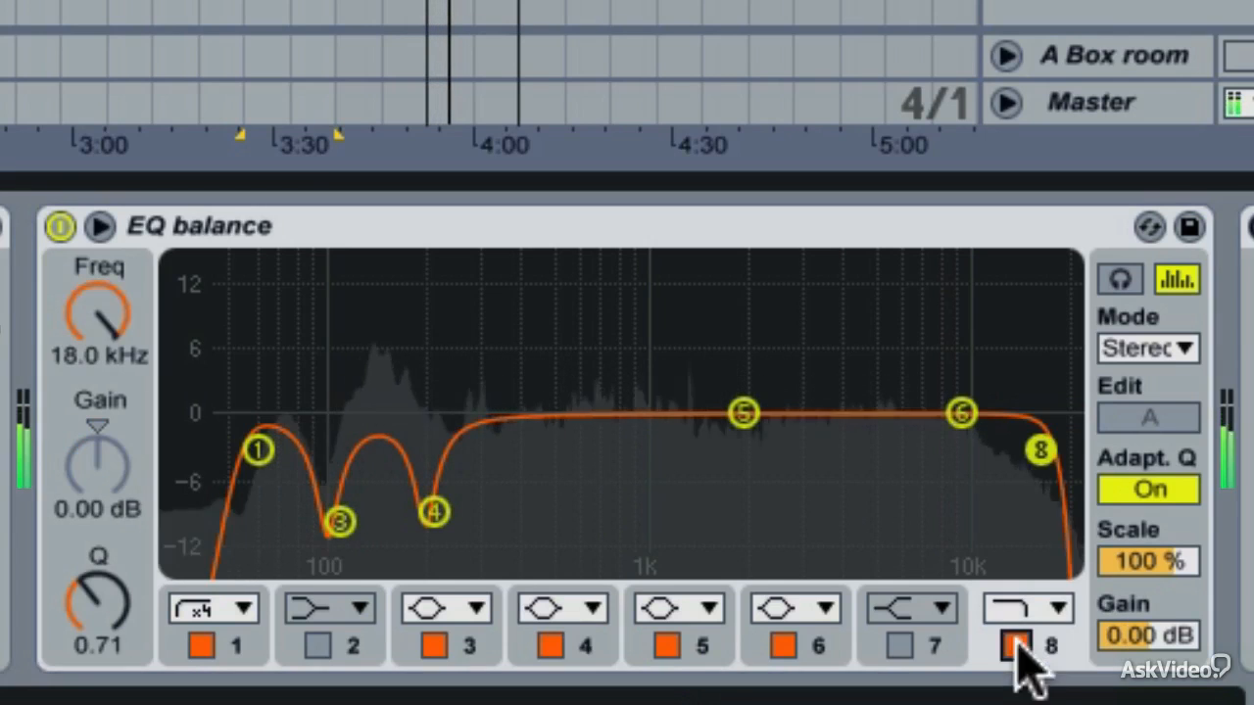
mouse_move(86, 323)
mouse_down()
mouse_move(86, 374)
mouse_move(87, 339)
mouse_up()
drag(76, 538, 92, 594)
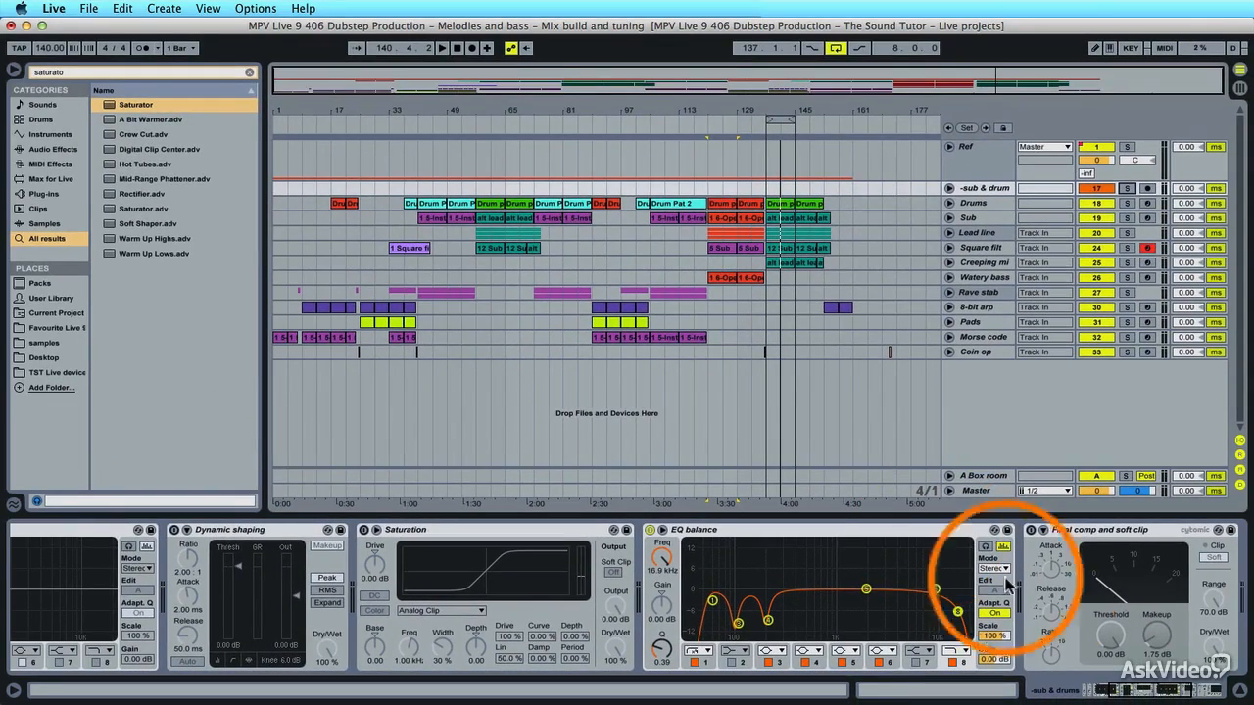
Group the Kick and Snare chains of the Drums rack into a nested rack and rename it Kicksnare.
scroll(1127, 636, right, 5)
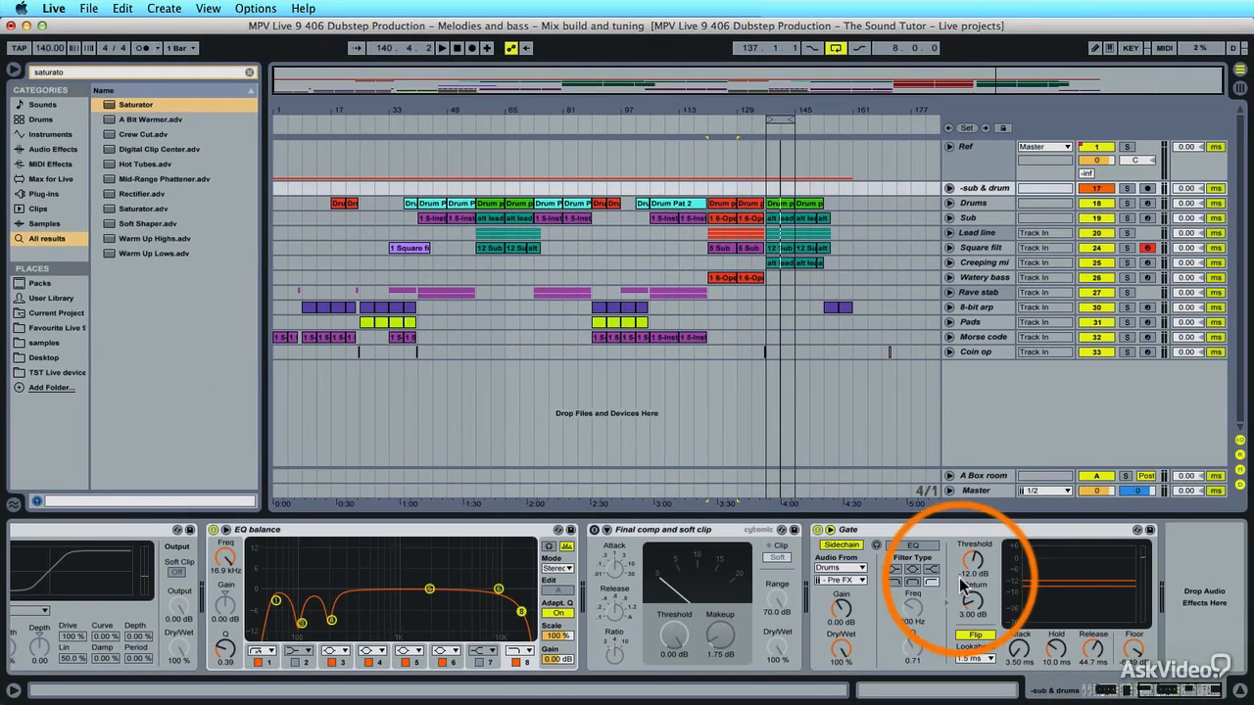
click(949, 204)
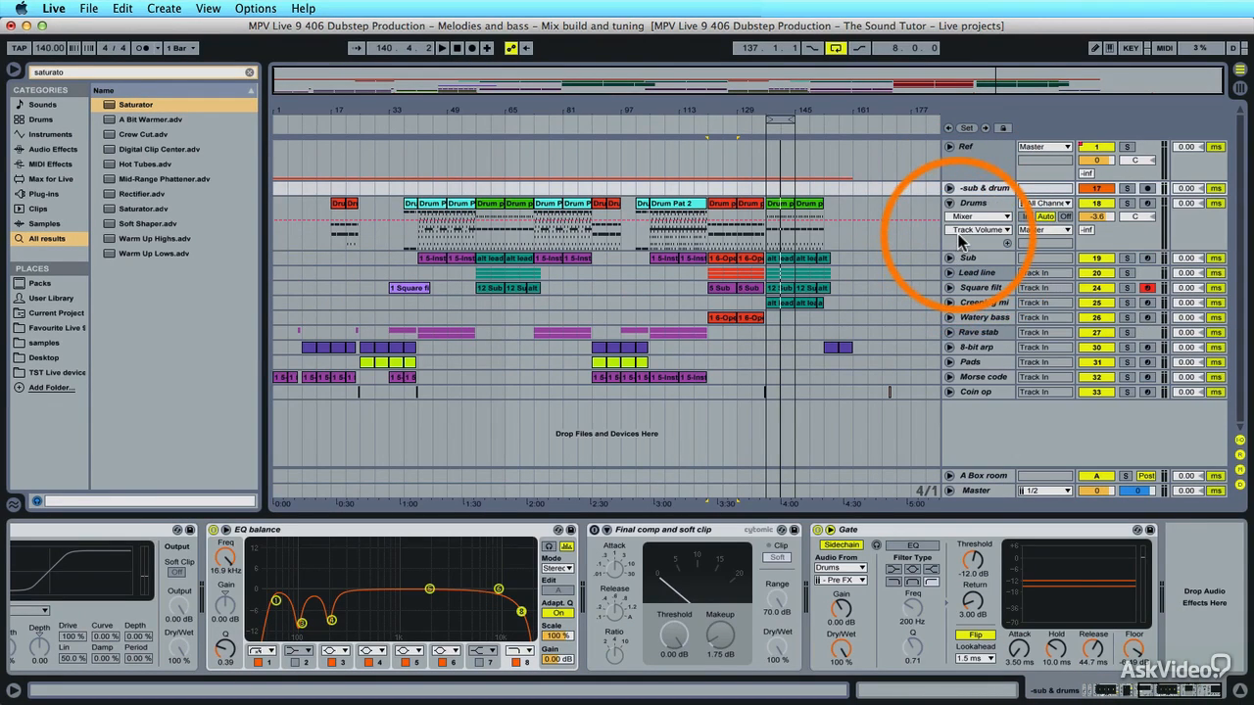
key(Tab)
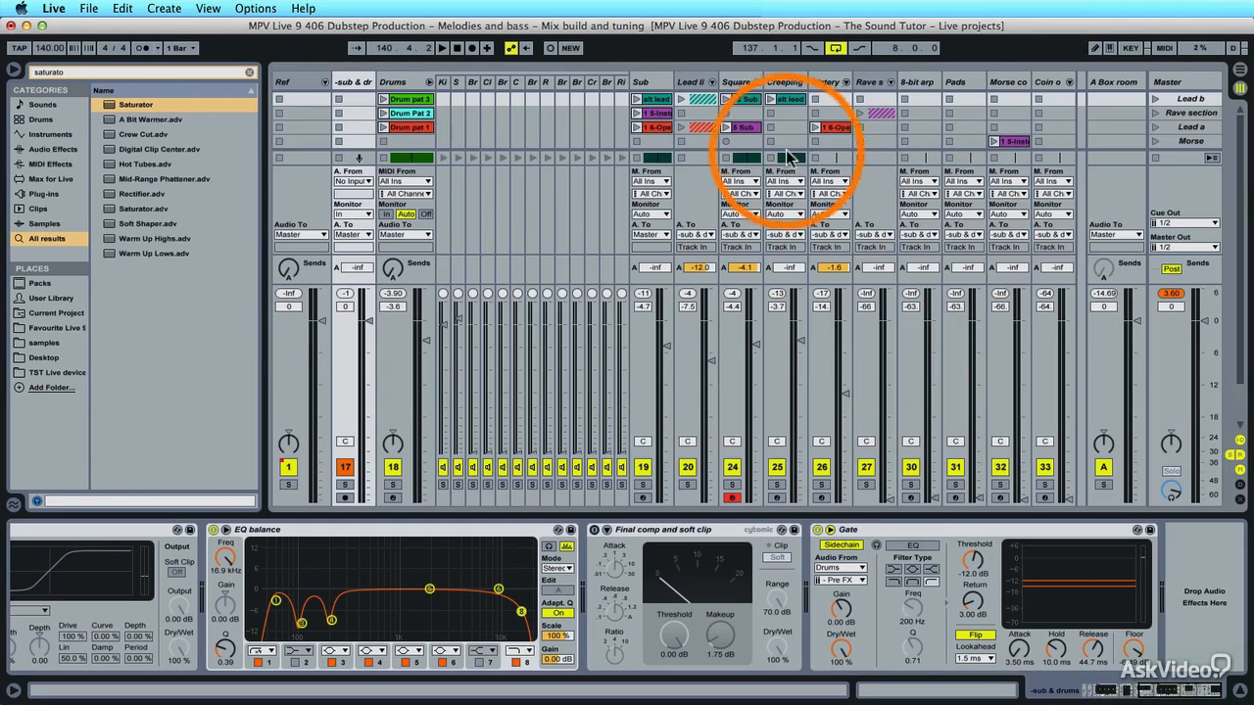
click(443, 83)
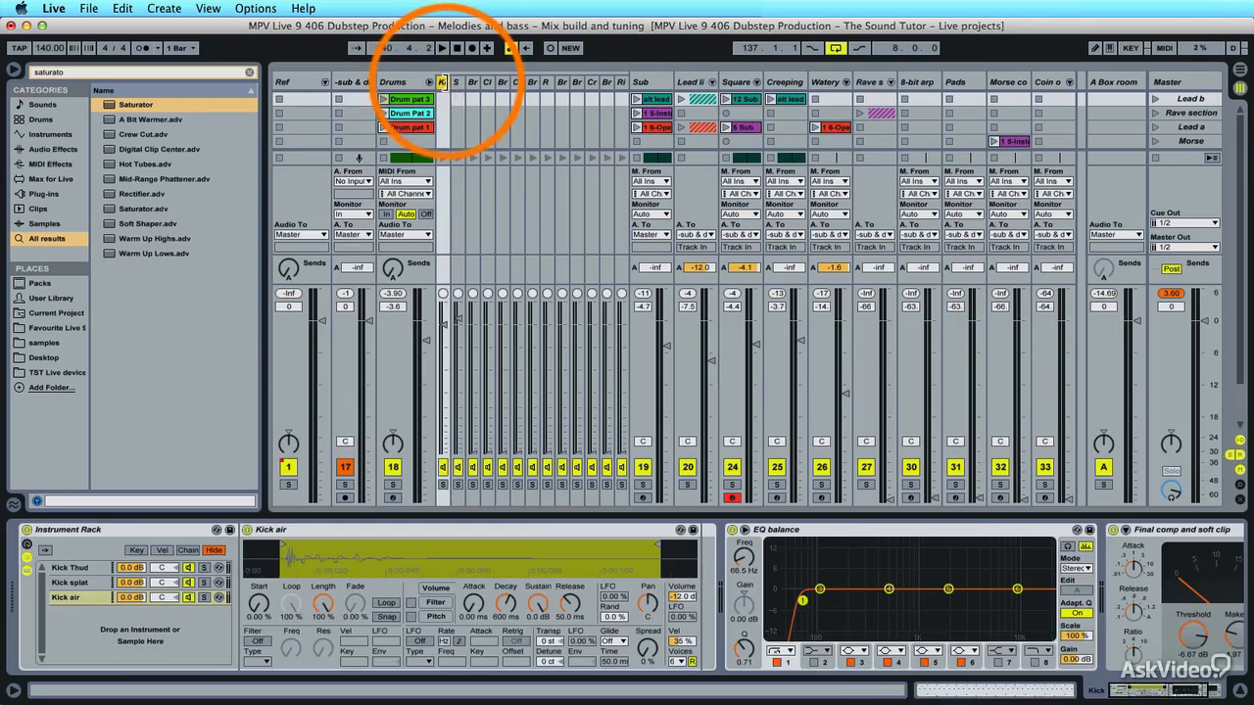
click(457, 83)
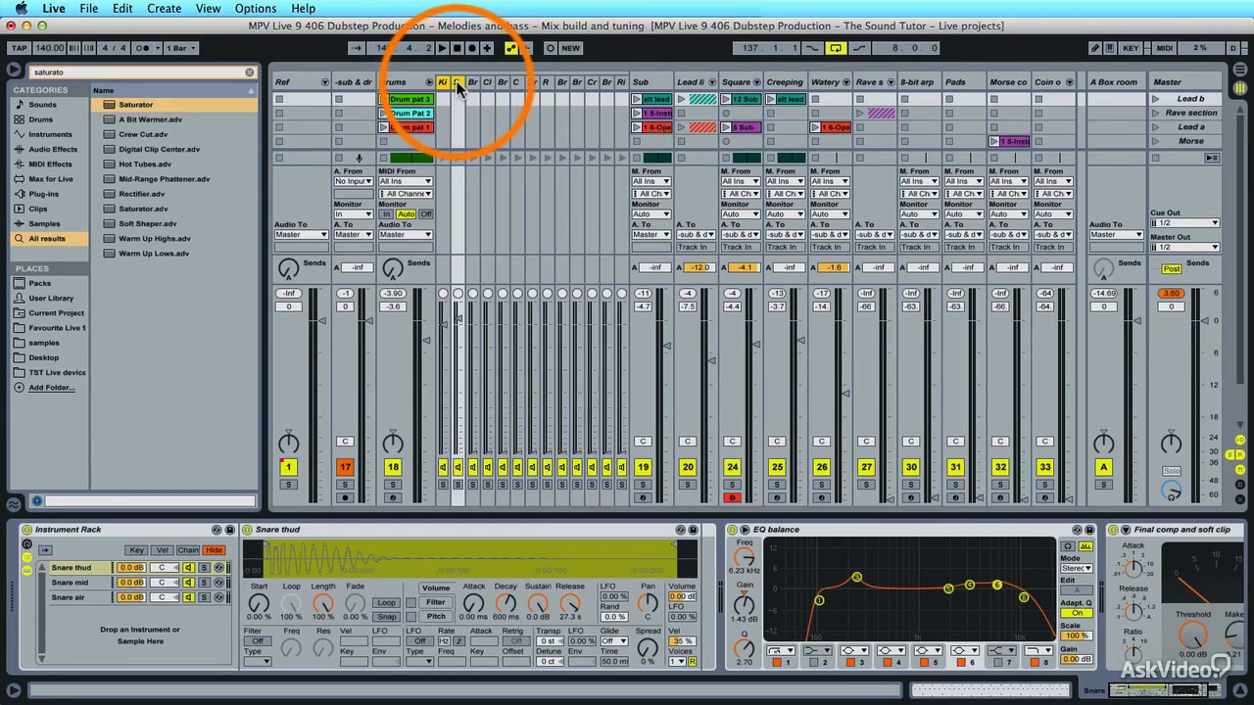
click(458, 86)
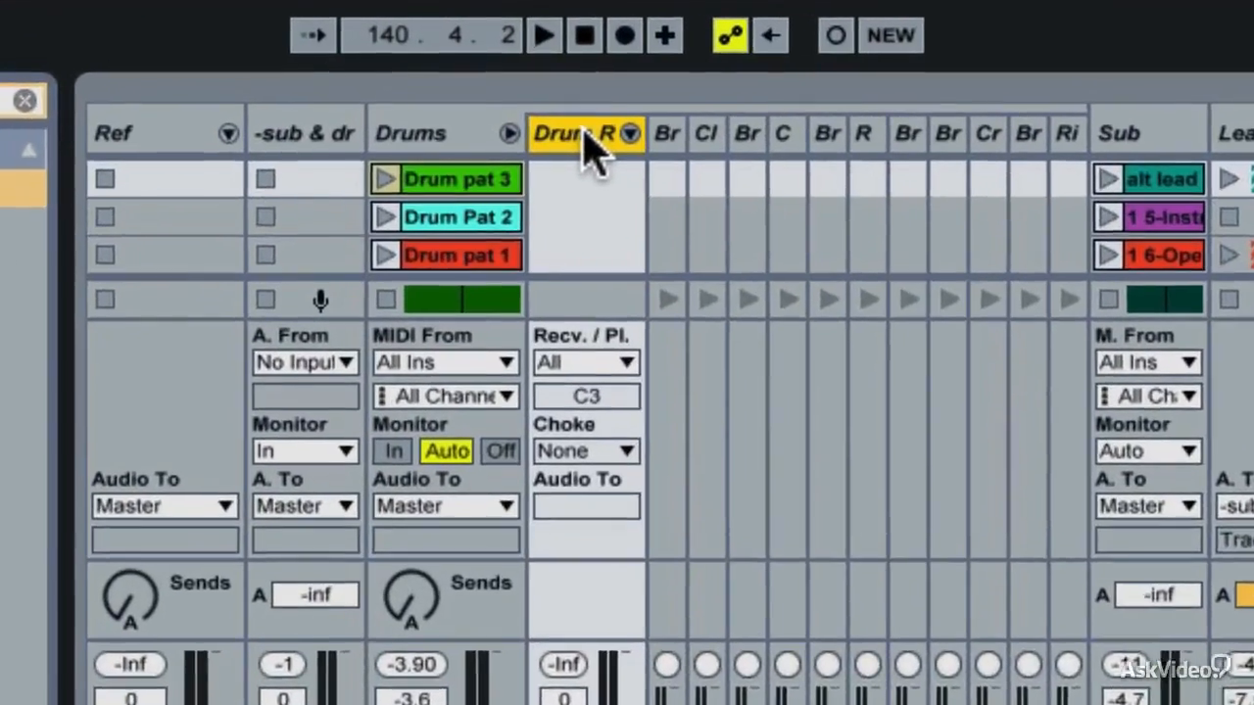
key(ctrl+r)
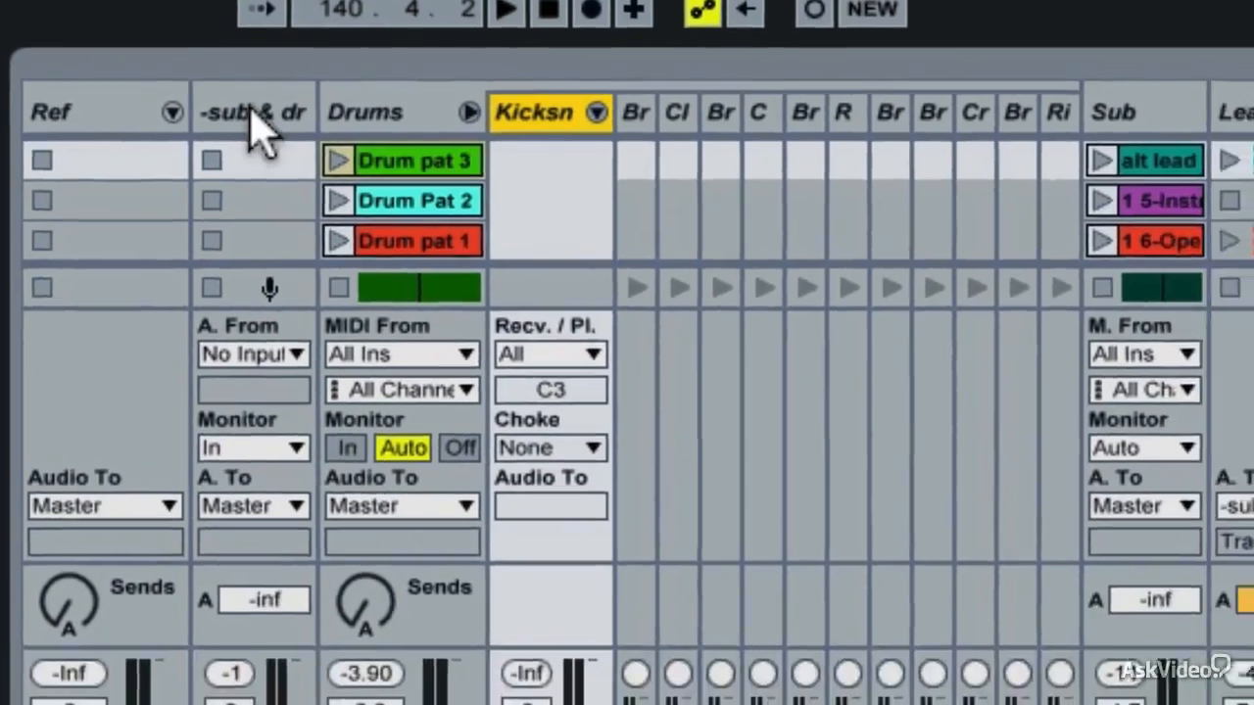
Set the -sub & drums Gate's sidechain source to Drum Rack | Kicksnare | Pre FX and adjust the Gate's floor.
click(287, 145)
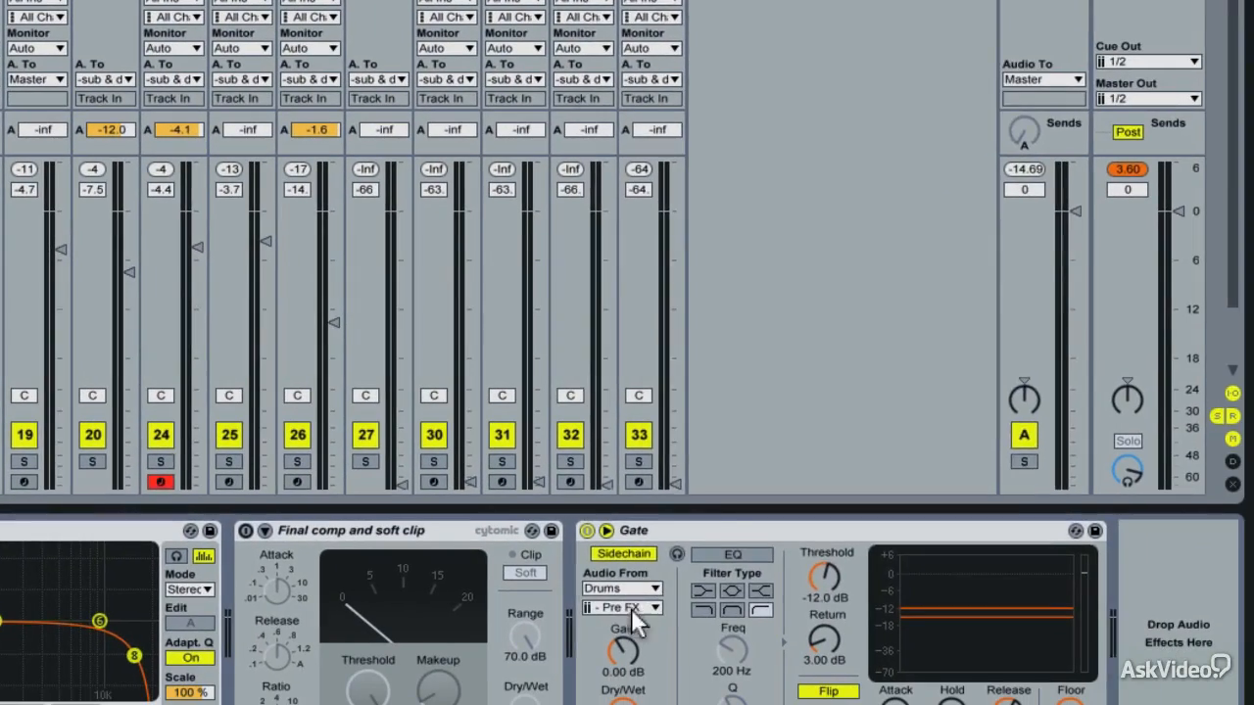
click(631, 608)
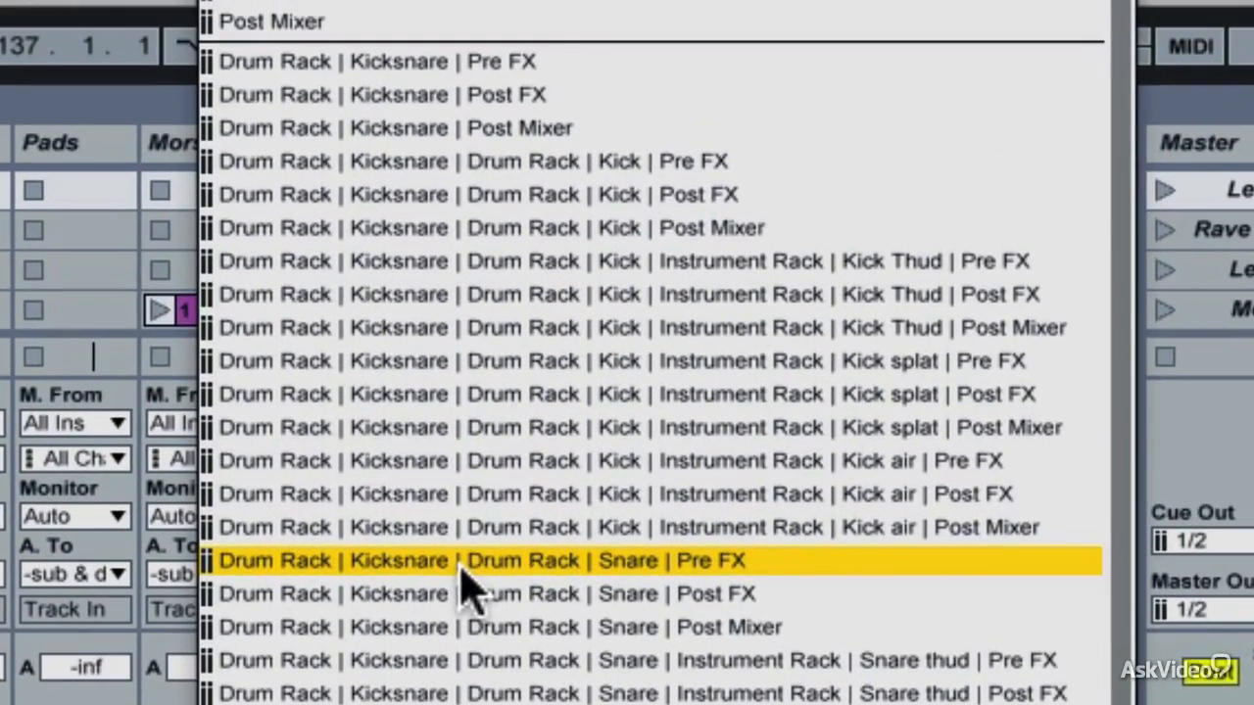
click(411, 62)
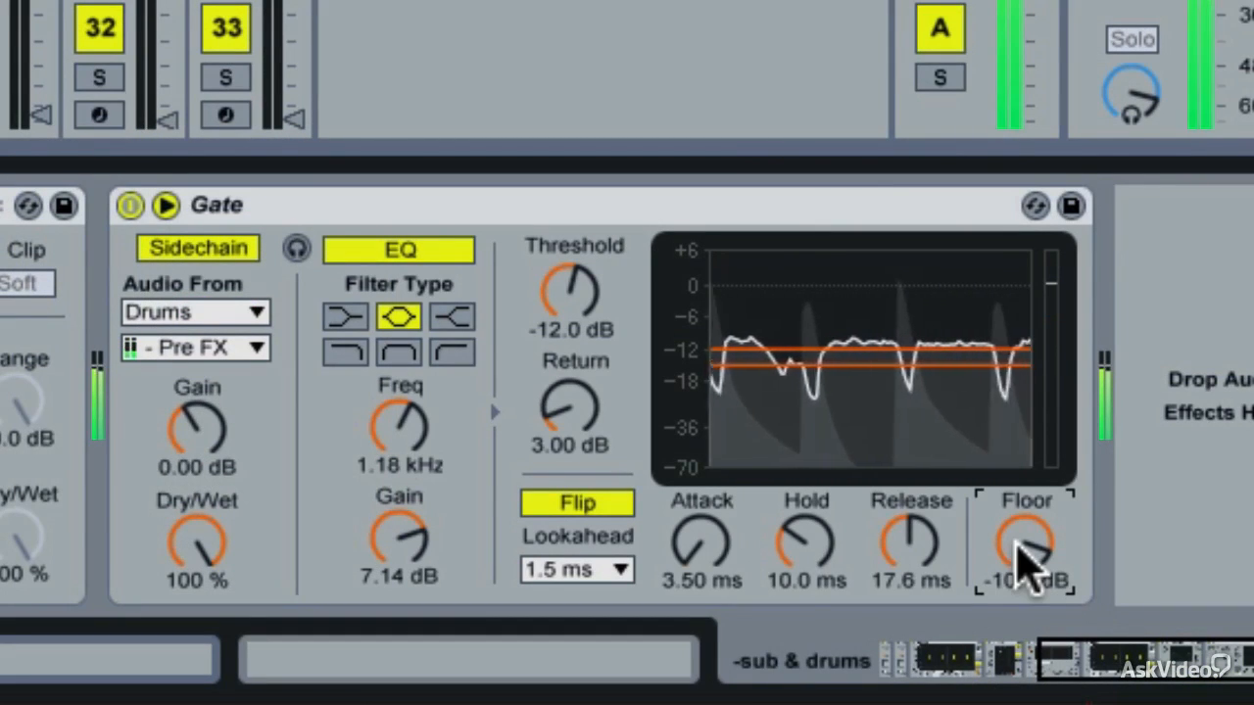
drag(1023, 563, 1024, 541)
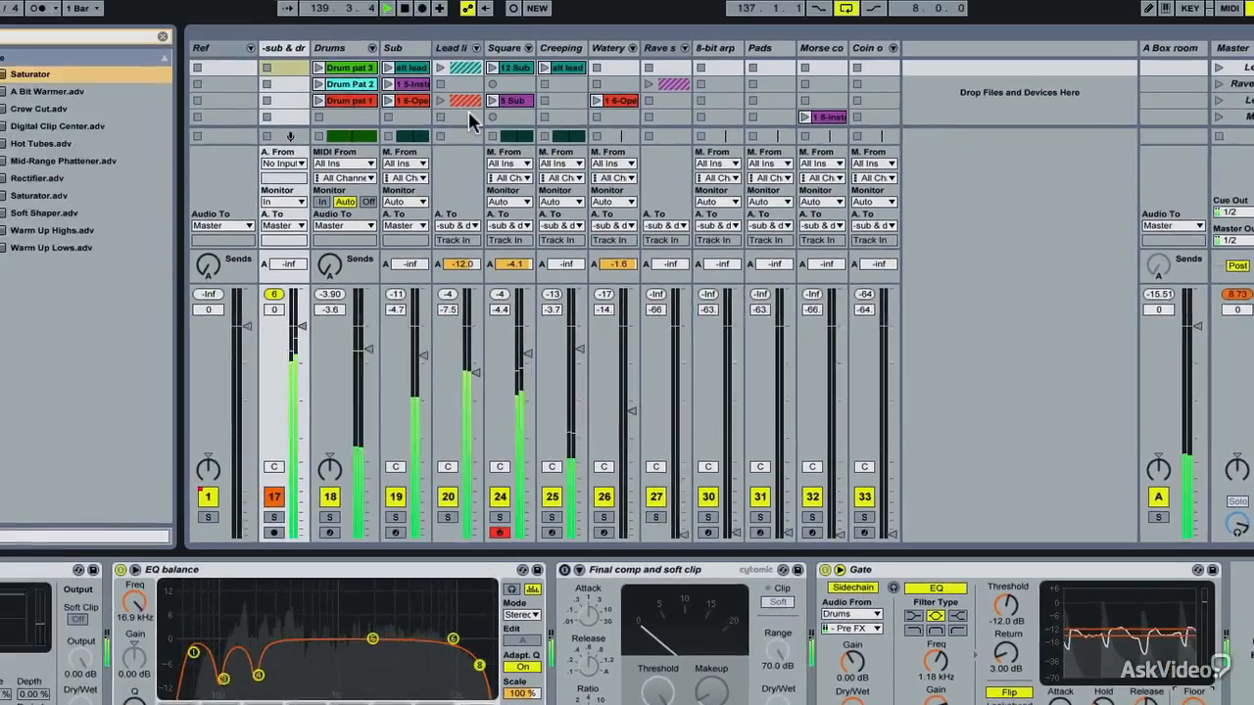
Change band 8 of the Lead line's EQ balance to the steeper high cut, at 15.7 kHz with Q 0.32.
click(468, 111)
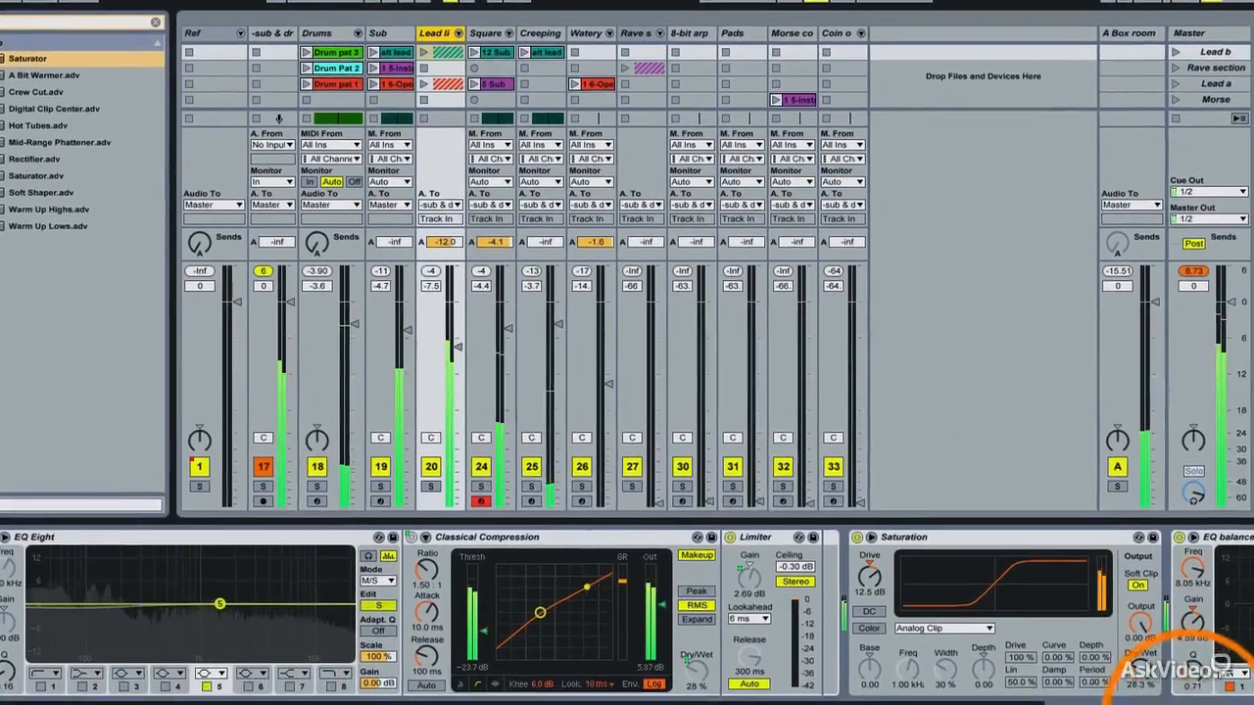
scroll(627, 607, right, 5)
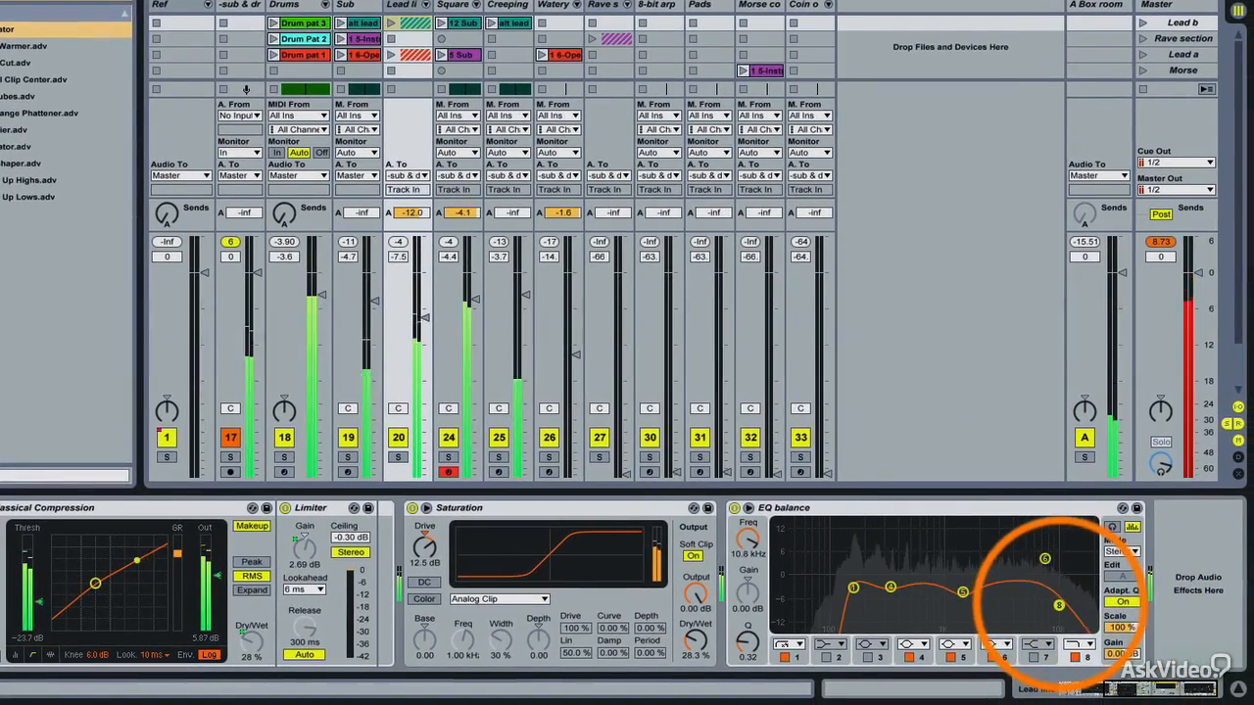
drag(1057, 604, 1092, 606)
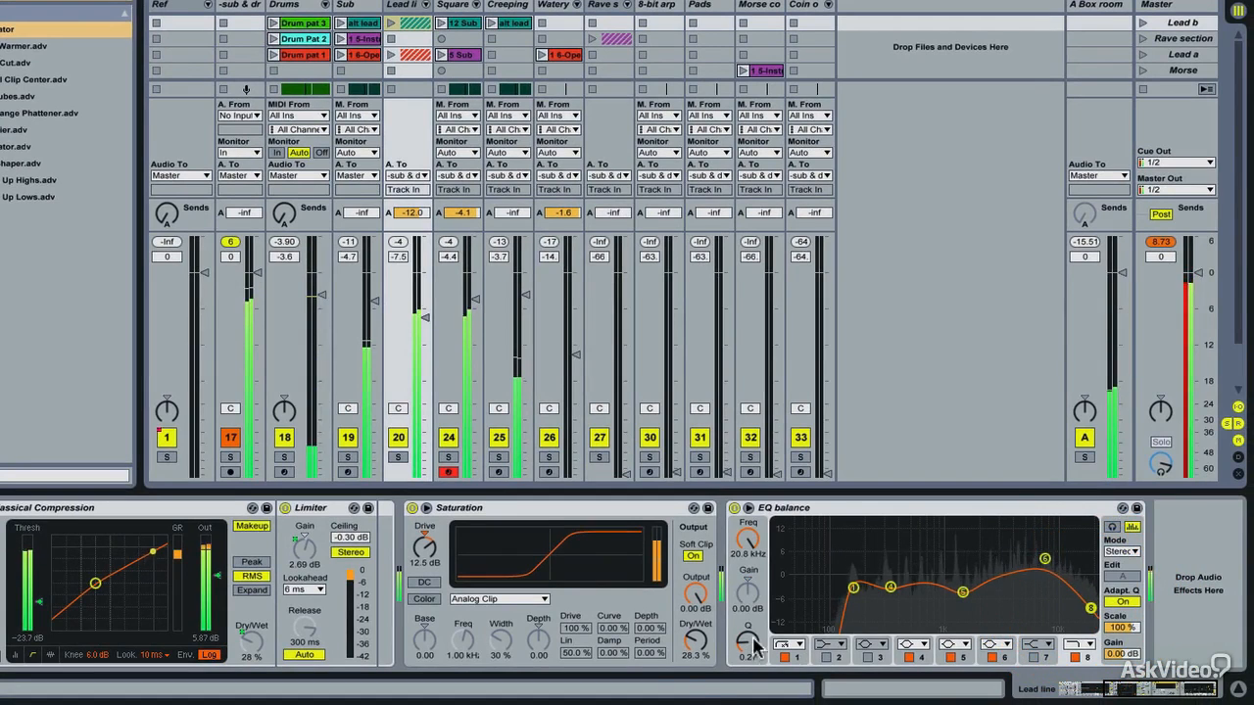
click(1077, 644)
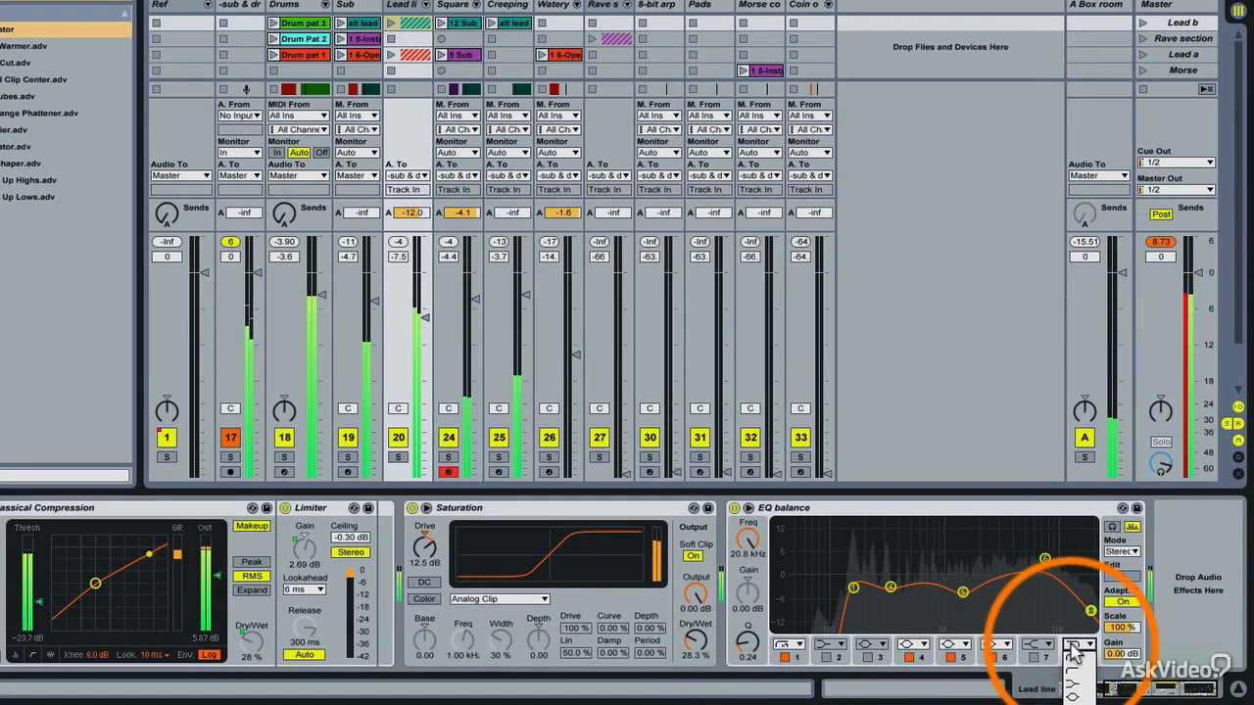
click(1074, 692)
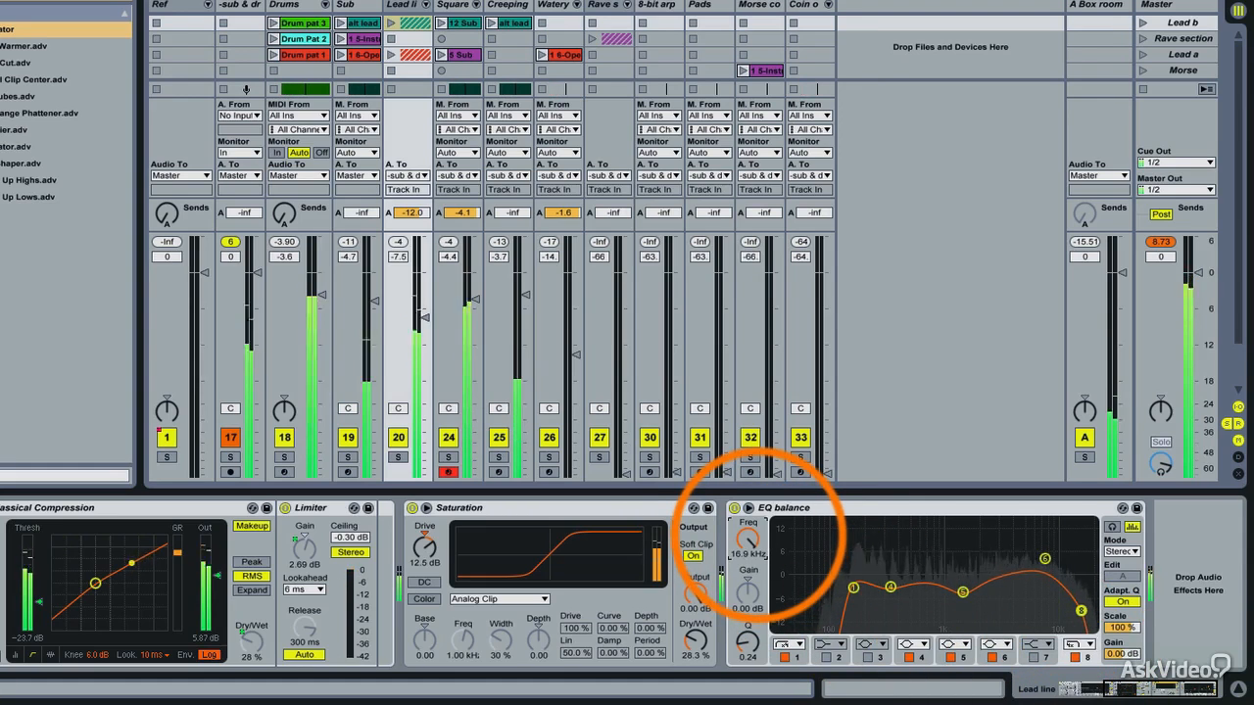
drag(747, 642, 748, 637)
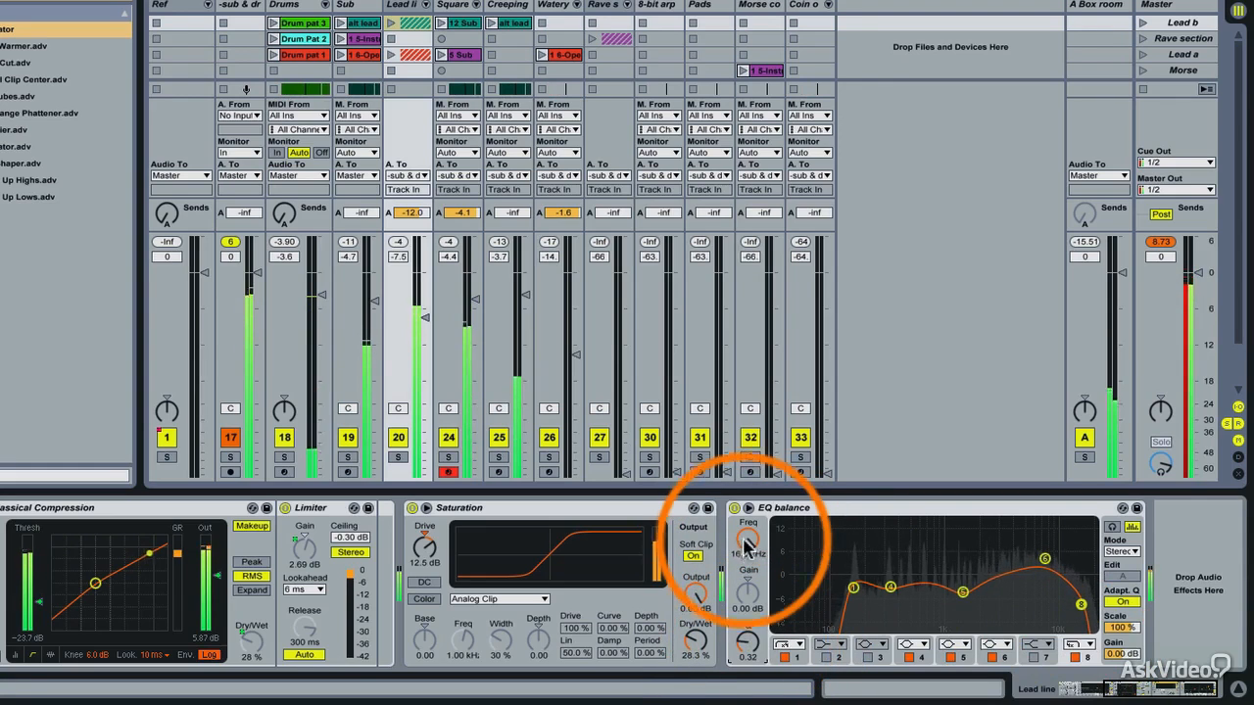
drag(747, 538, 747, 538)
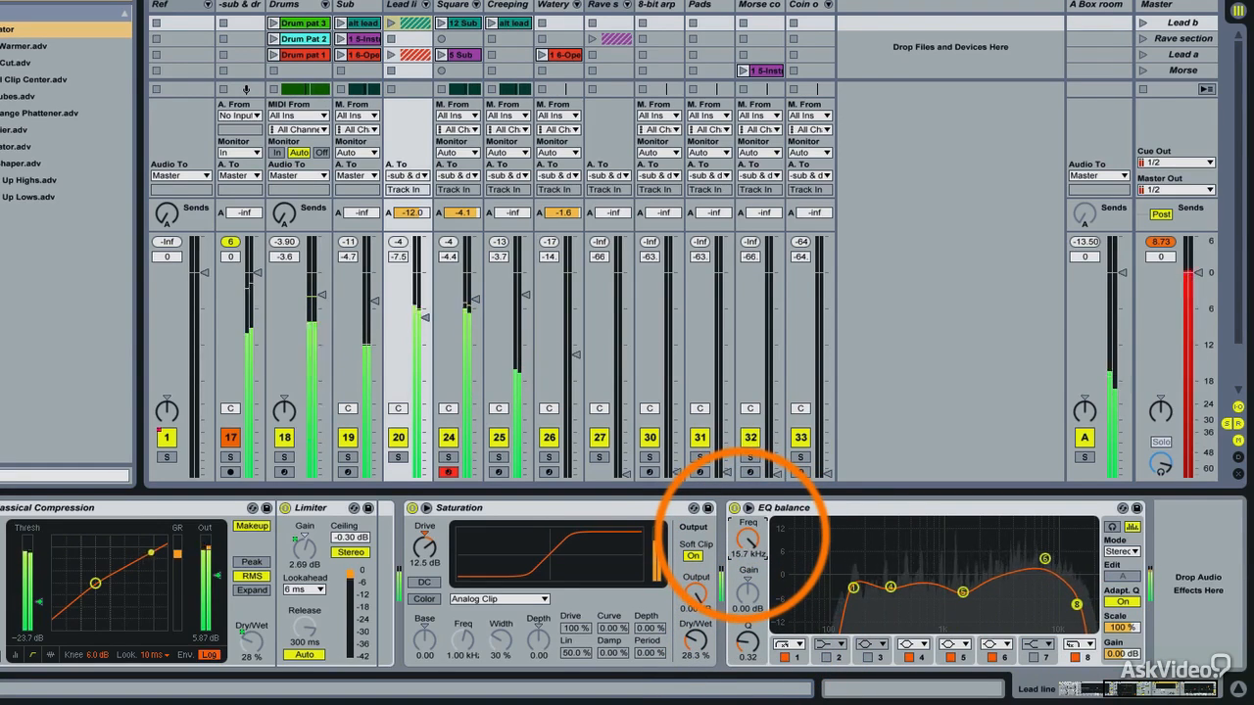